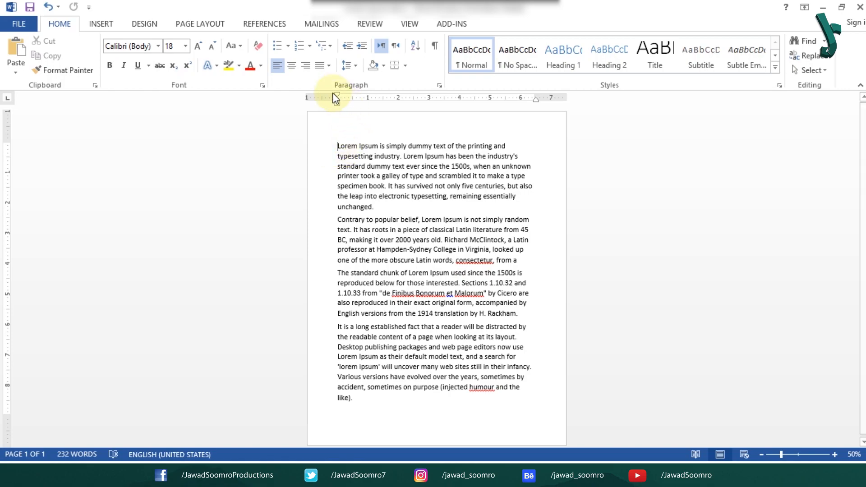
# Indent the first line of each of the four paragraphs with a tab
pyautogui.press('Tab')
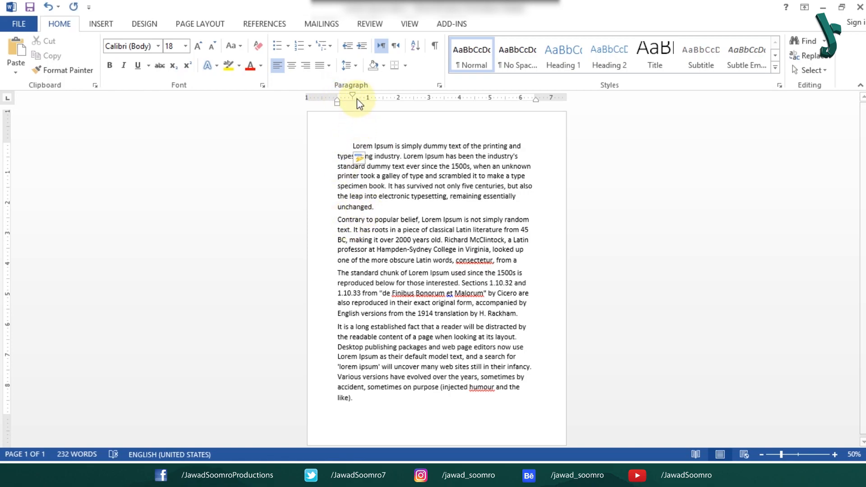
pyautogui.click(340, 220)
pyautogui.press('Tab')
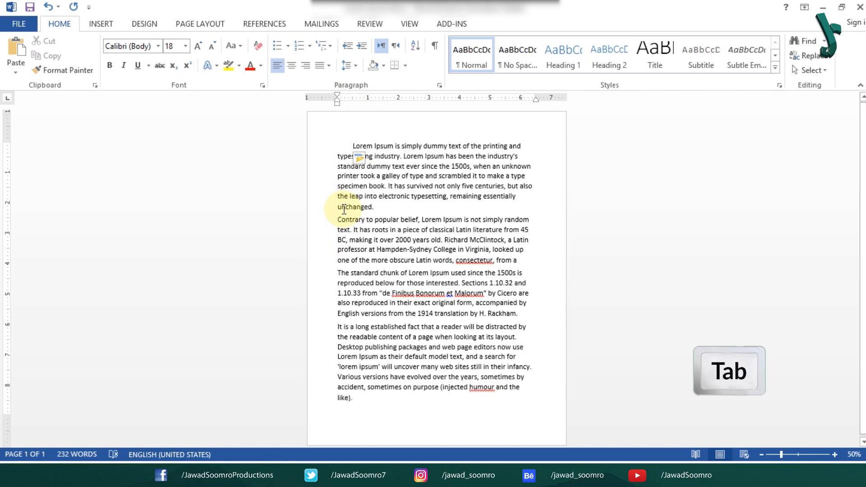
pyautogui.click(338, 272)
pyautogui.press('Tab')
pyautogui.click(336, 326)
pyautogui.press('Tab')
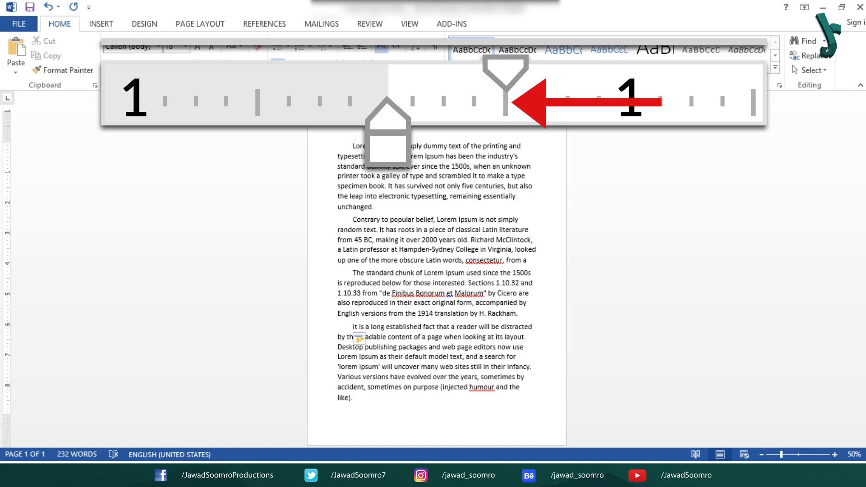
pyautogui.click(101, 24)
pyautogui.click(662, 69)
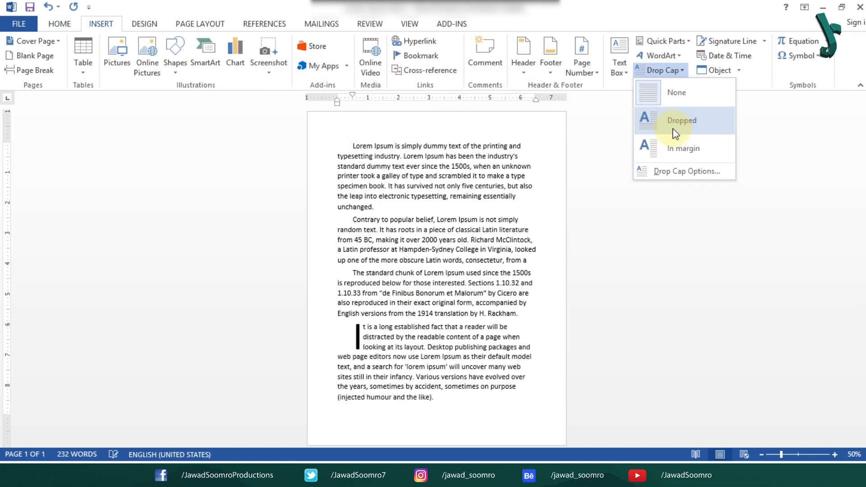
pyautogui.click(180, 202)
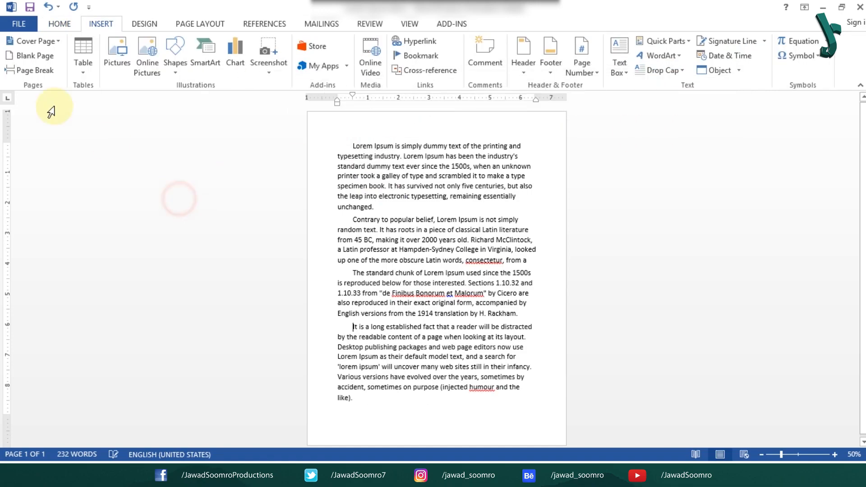
pyautogui.click(60, 25)
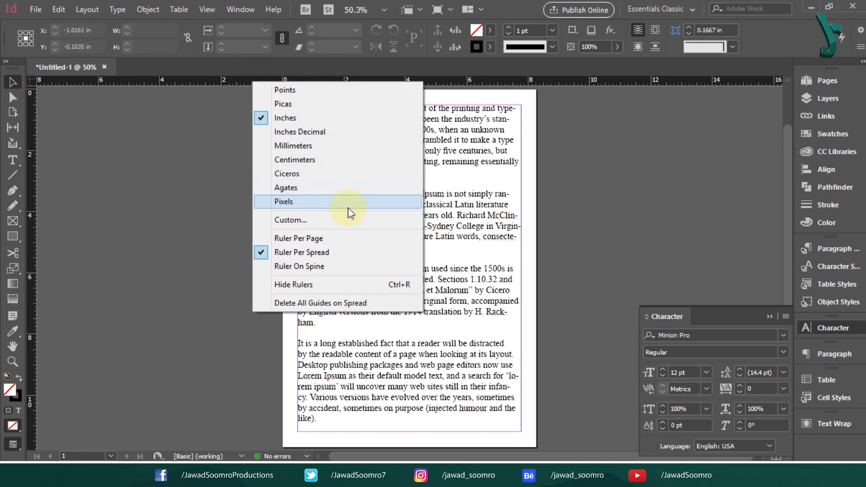
# Switch to InDesign and draw a black rectangle about 0.5 in wide and 0.31 in high over the tab space before "The standard"
pyautogui.click(162, 167)
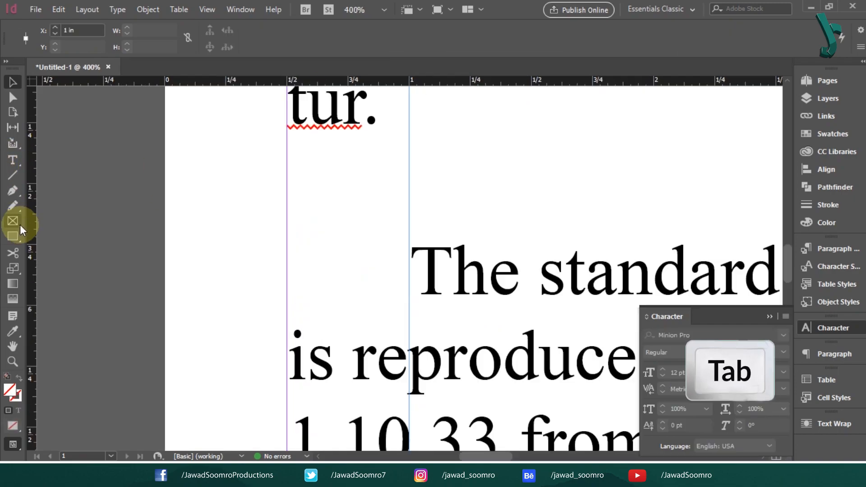
pyautogui.click(17, 235)
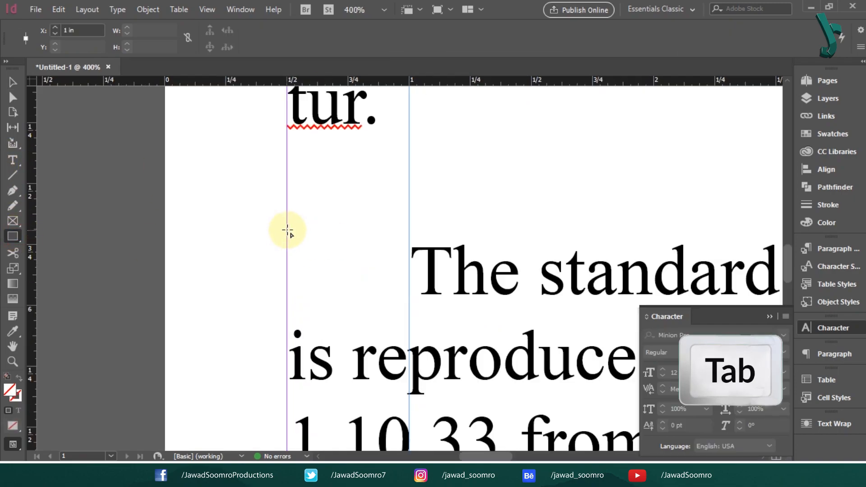
pyautogui.moveTo(287, 229); pyautogui.dragTo(412, 309)
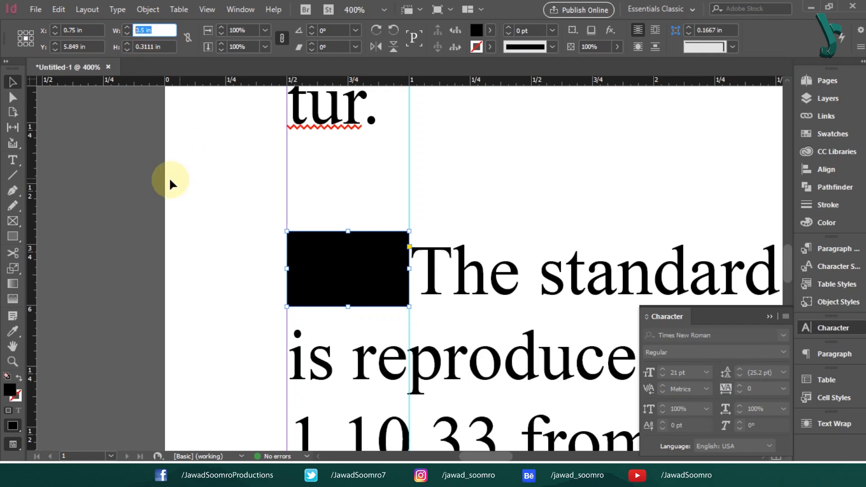
pyautogui.click(310, 270)
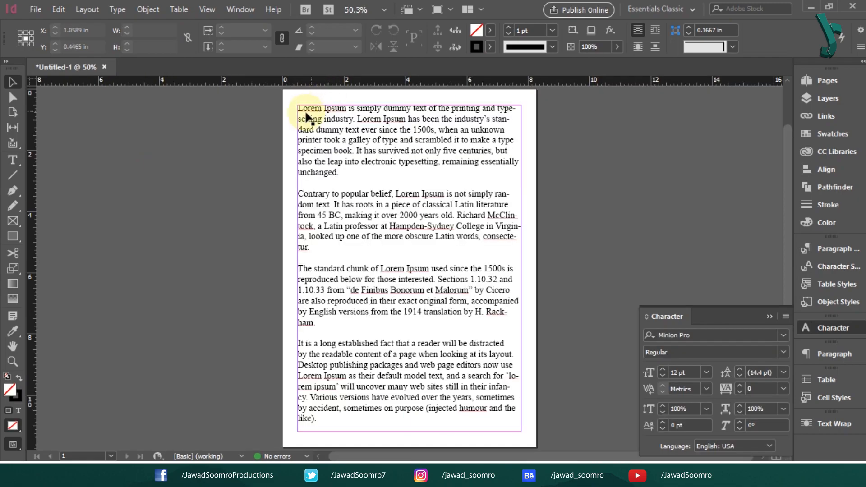
# Indent the first line of all four paragraphs in the page's text frame with a tab
pyautogui.doubleClick(303, 111)
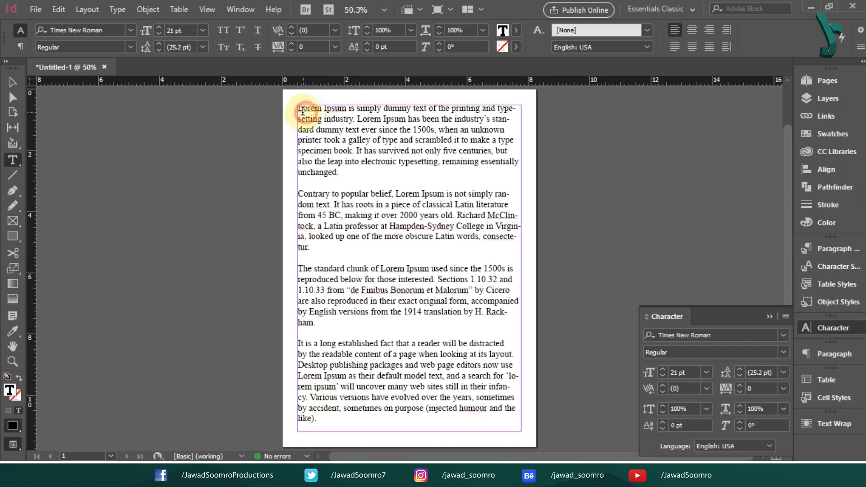
pyautogui.press('Tab')
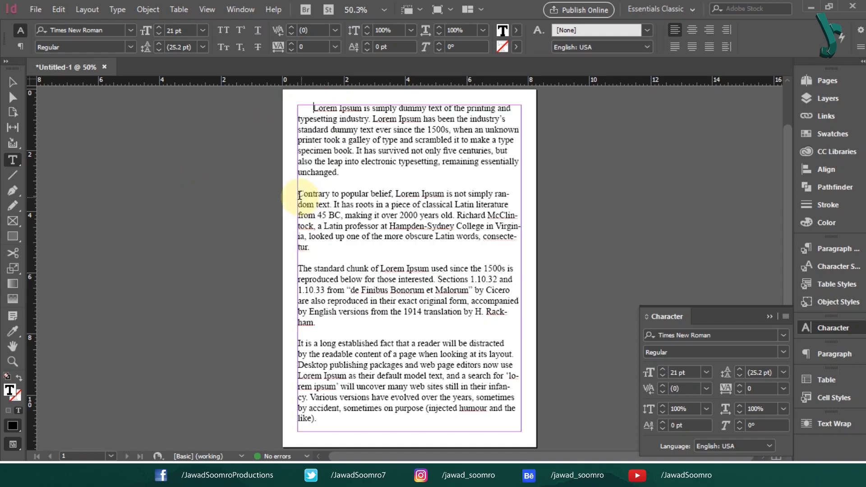
pyautogui.click(299, 195)
pyautogui.press('Tab')
pyautogui.click(300, 268)
pyautogui.press('Tab')
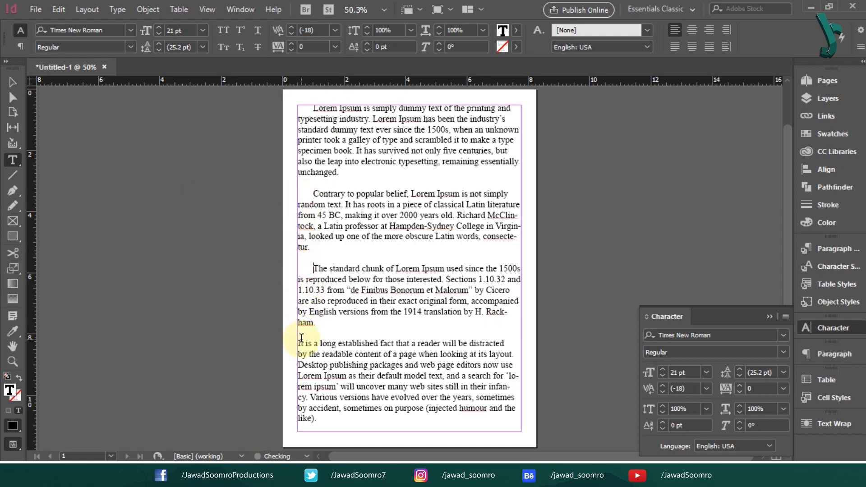
pyautogui.click(297, 344)
pyautogui.press('Tab')
pyautogui.press('Escape')
pyautogui.moveTo(311, 93); pyautogui.dragTo(313, 114)
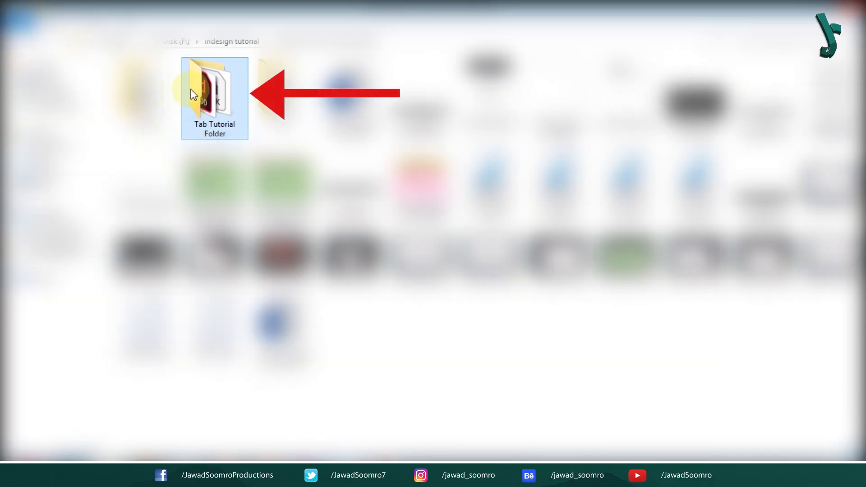
# In File Explorer, open the Tab Tutorial Folder and its "Restaurant Menu InDesign Exercise File 1.indd"
pyautogui.doubleClick(236, 118)
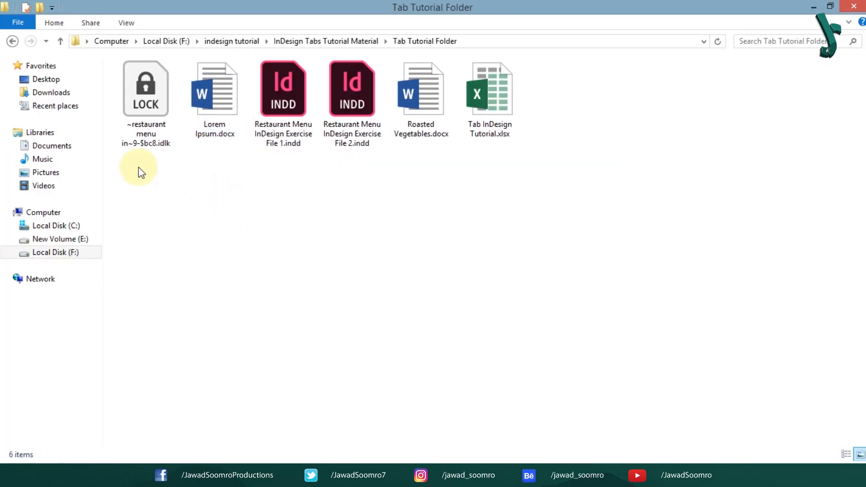
pyautogui.click(287, 96)
pyautogui.doubleClick(287, 102)
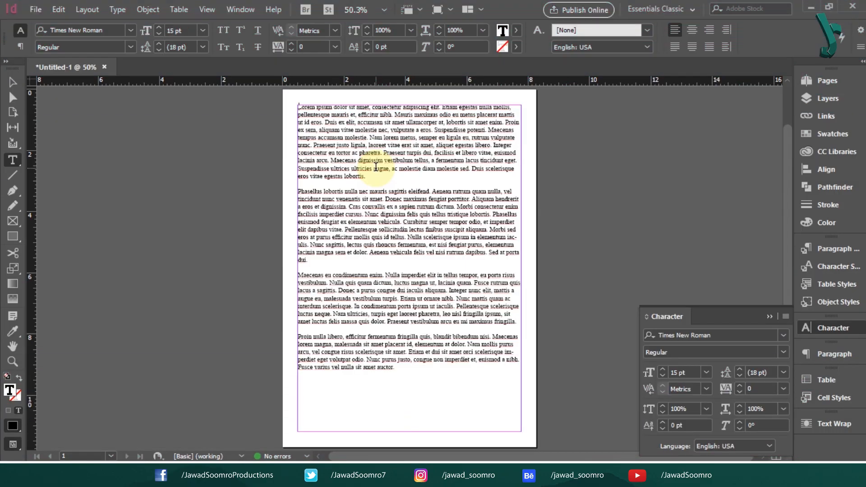
# In the Untitled-1 document in InDesign, insert a tab before the first word of the first "Lorem ipsum" paragraph
pyautogui.hotkey('ctrl', '=')
pyautogui.hotkey('ctrl', '=')
pyautogui.hotkey('ctrl', '=')
pyautogui.click(5, 91)
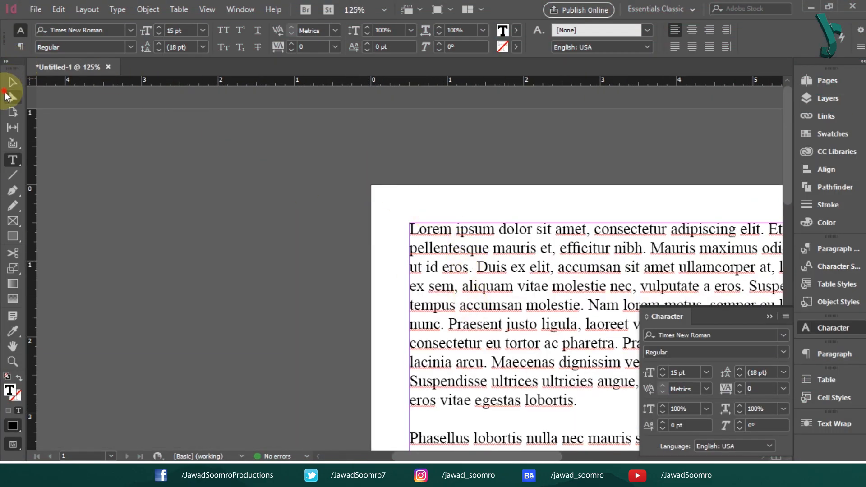
pyautogui.moveTo(698, 179); pyautogui.dragTo(426, 101)
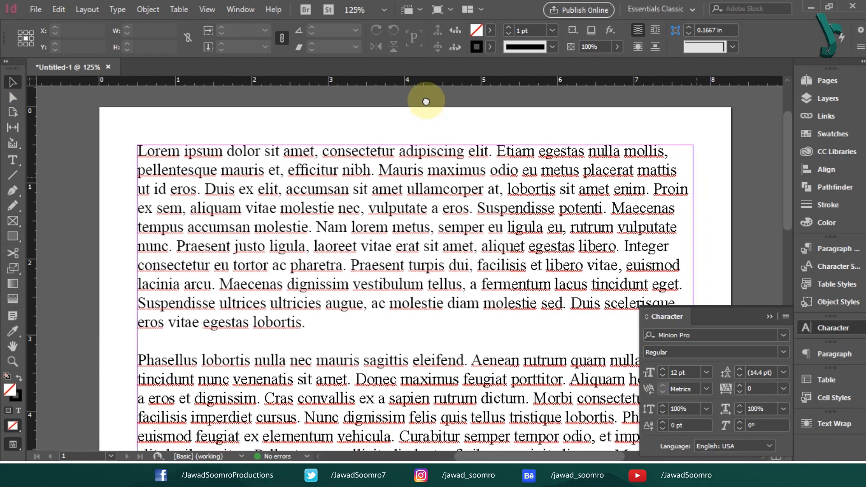
pyautogui.press('t')
pyautogui.click(140, 150)
pyautogui.press('Tab')
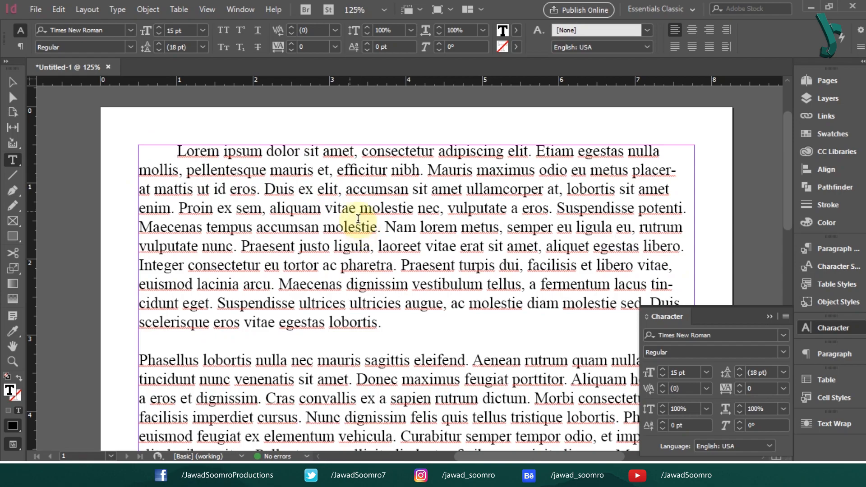
pyautogui.press('BackSpace')
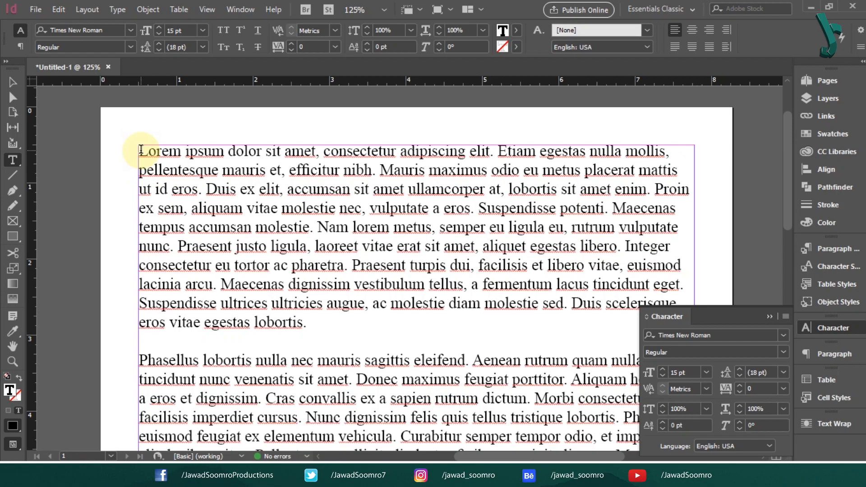
pyautogui.press('Tab')
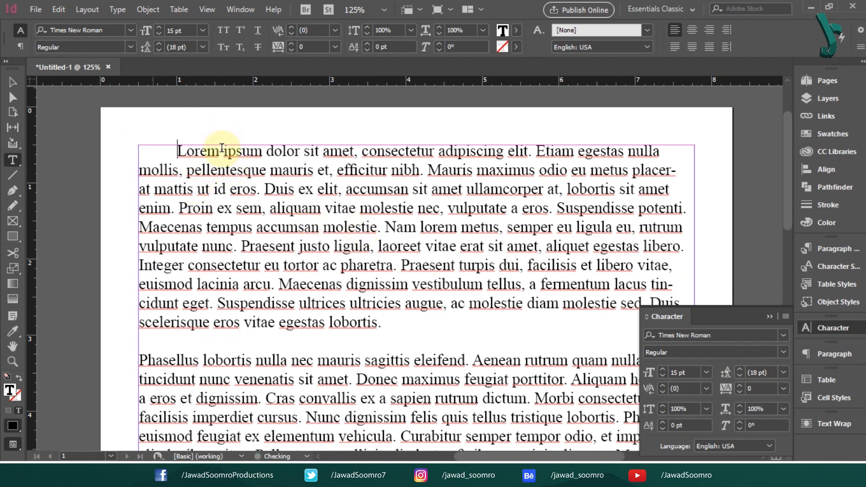
# Highlight the tab space before "Lorem" to compare its end with the horizontal ruler
pyautogui.moveTo(177, 150); pyautogui.dragTo(140, 150)
pyautogui.click(176, 151)
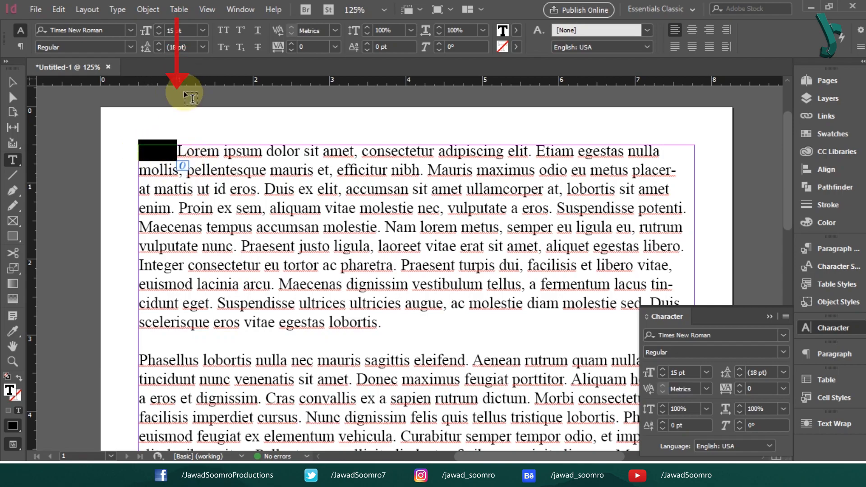
pyautogui.click(177, 155)
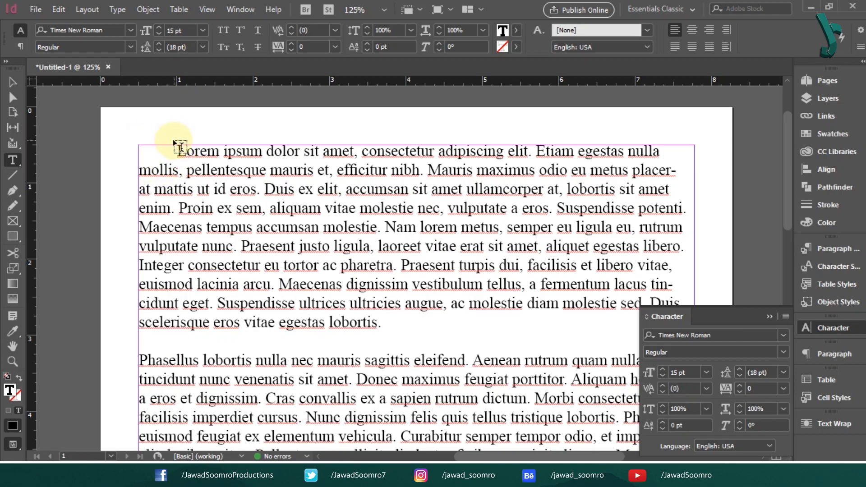
# Create a new one-page A4 portrait document with inches as the unit
pyautogui.click(36, 9)
pyautogui.moveTo(216, 25)
pyautogui.click(263, 27)
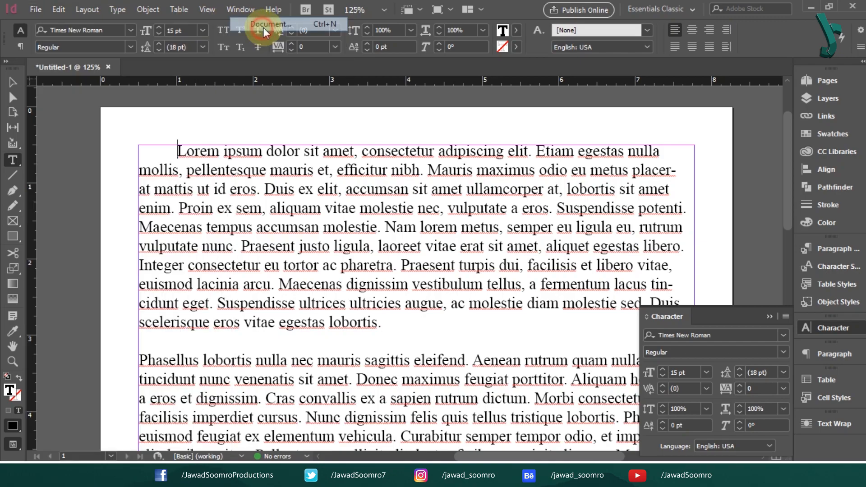
pyautogui.click(615, 128)
pyautogui.click(601, 188)
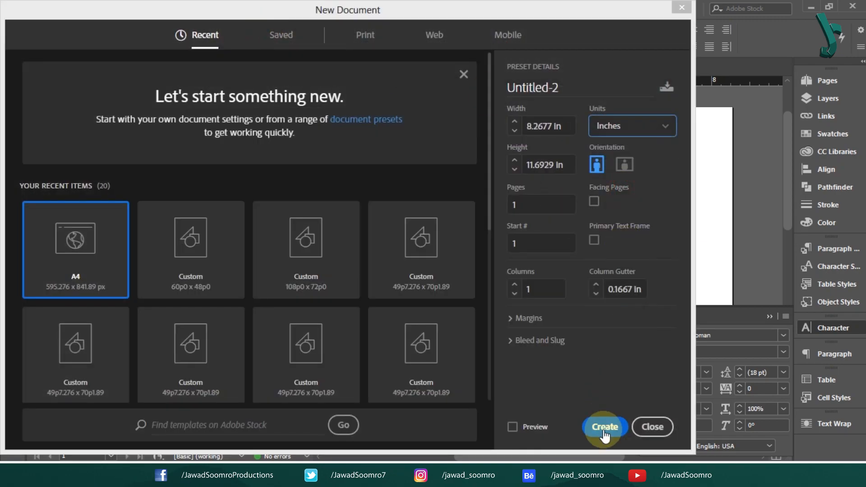
pyautogui.click(605, 436)
# Draw a text frame between the side margins from the top margin down and paste the first "Lorem ipsum" paragraph into it
pyautogui.moveTo(298, 106); pyautogui.dragTo(521, 213)
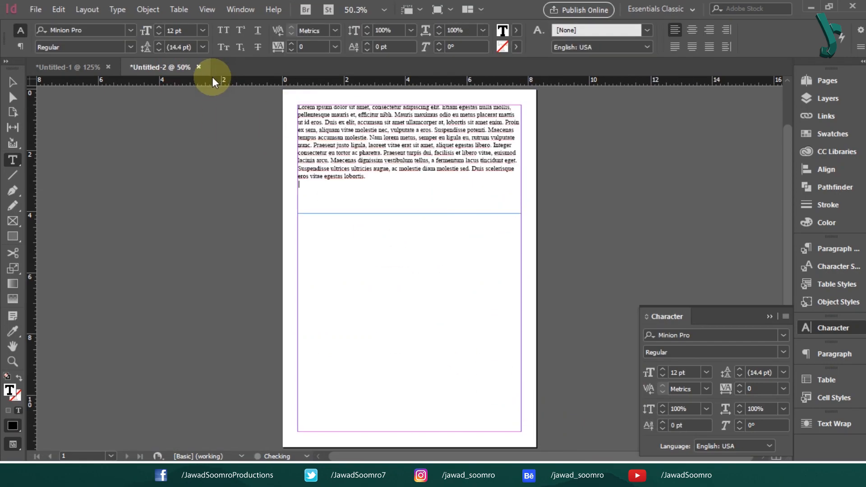
pyautogui.click(396, 160)
# Indent the paragraph's first line with a tab and highlight the tab space to examine it
pyautogui.click(153, 201)
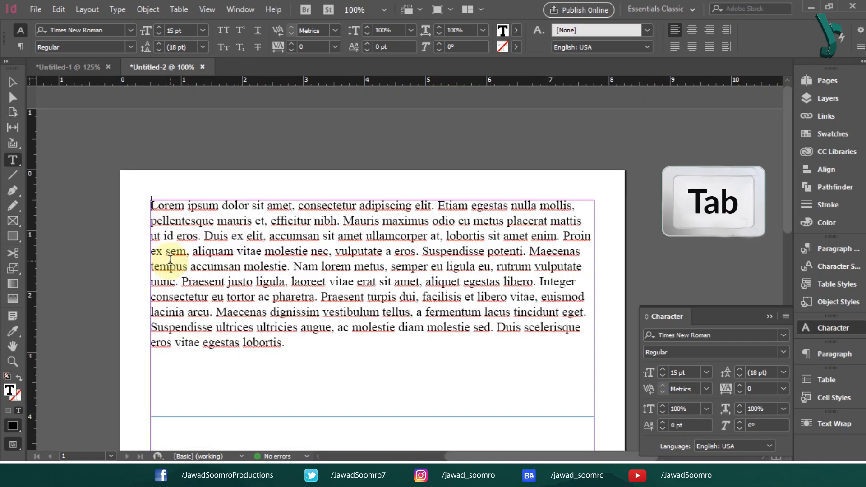
pyautogui.press('Tab')
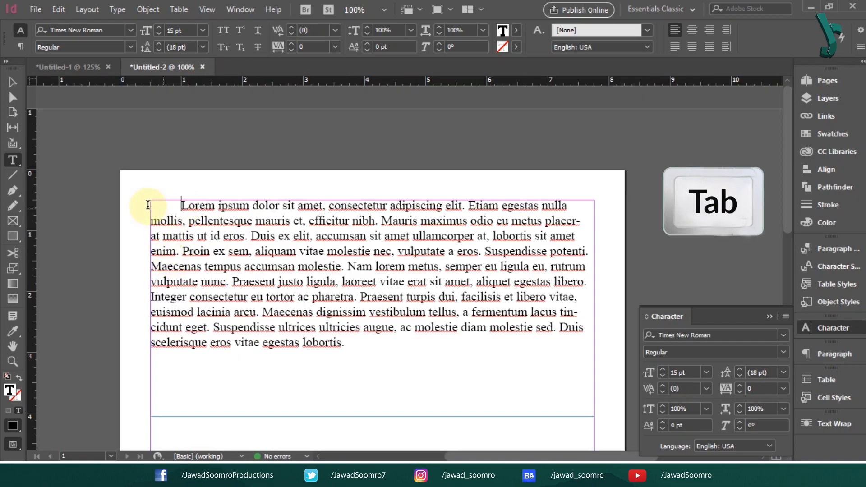
pyautogui.moveTo(176, 206); pyautogui.dragTo(160, 203)
pyautogui.click(175, 208)
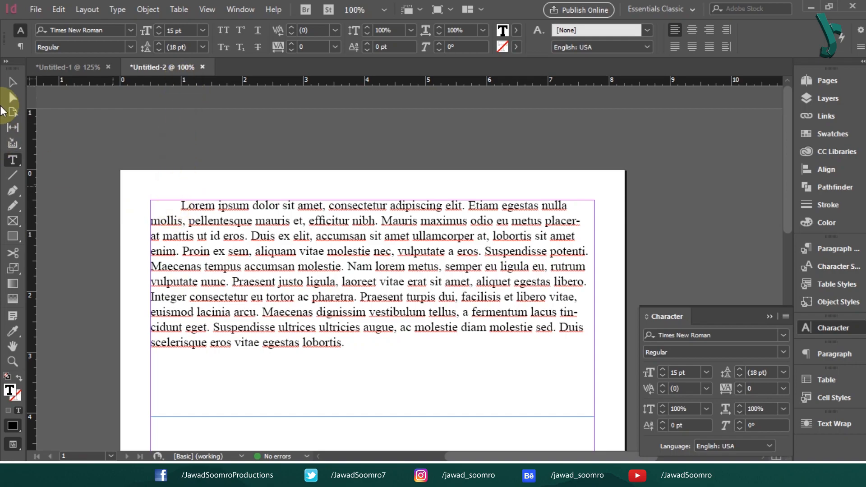
# Place vertical ruler guides at 1 in, where the indented first line starts, and at 0.5 in on the left margin
pyautogui.click(11, 82)
pyautogui.click(204, 149)
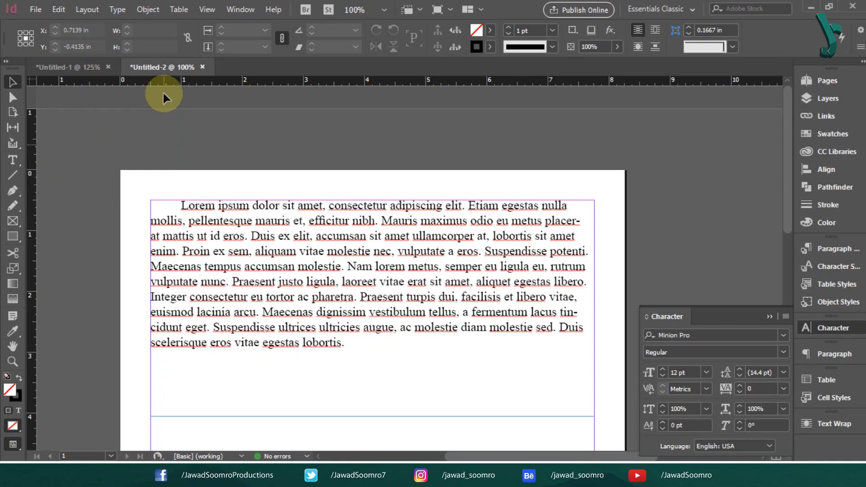
pyautogui.moveTo(35, 173); pyautogui.dragTo(183, 197)
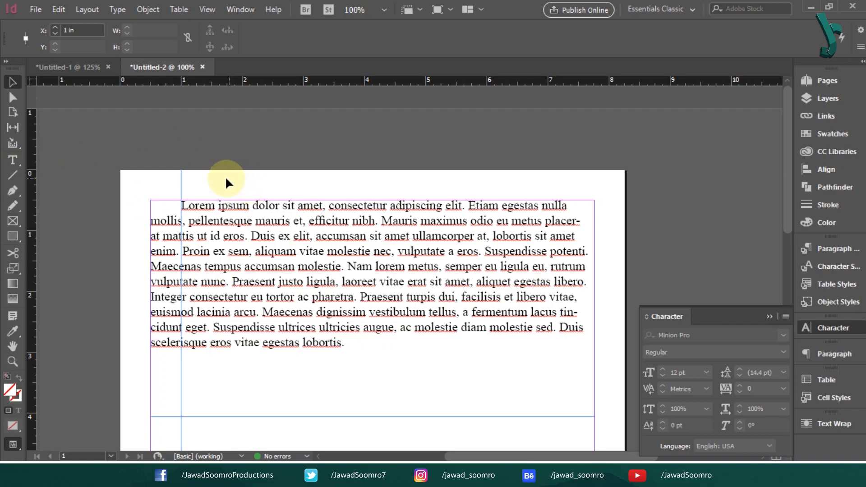
pyautogui.click(70, 28)
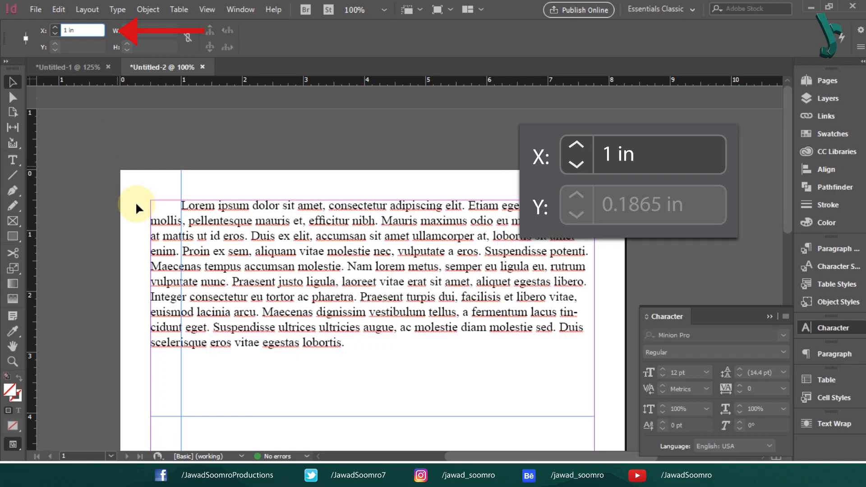
pyautogui.click(157, 182)
pyautogui.moveTo(28, 191); pyautogui.dragTo(150, 201)
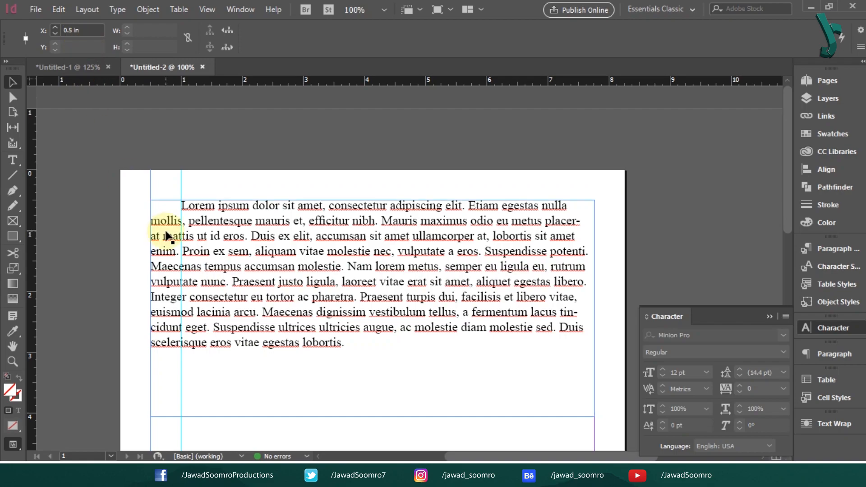
# Select both vertical guides and check the distance between them
pyautogui.moveTo(196, 193); pyautogui.dragTo(197, 194)
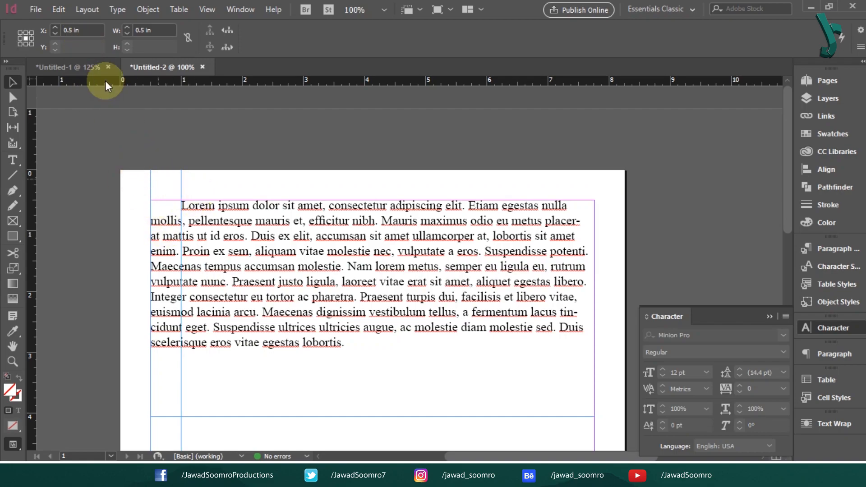
pyautogui.click(162, 29)
pyautogui.moveTo(162, 30); pyautogui.dragTo(137, 59)
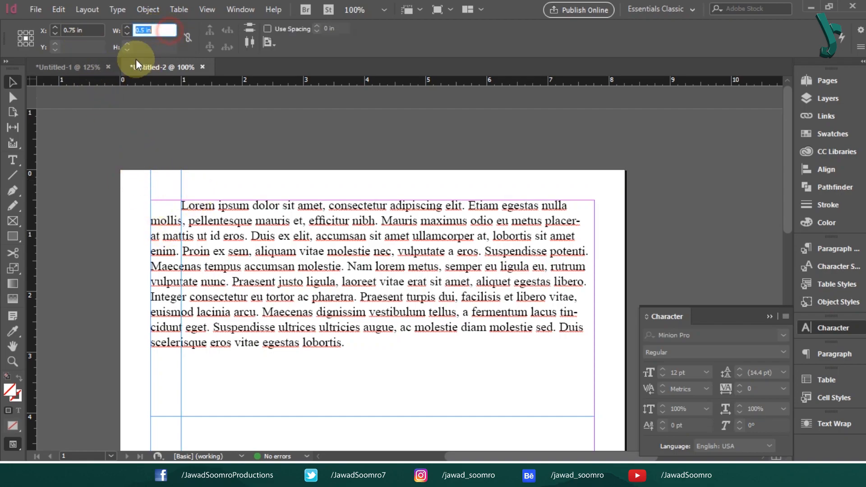
# Delete both vertical ruler guides from the page
pyautogui.click(16, 86)
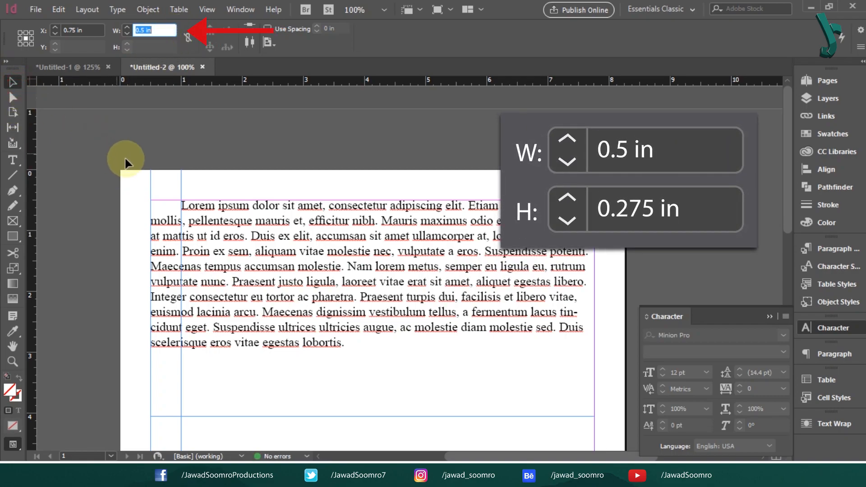
pyautogui.moveTo(141, 187); pyautogui.dragTo(215, 193)
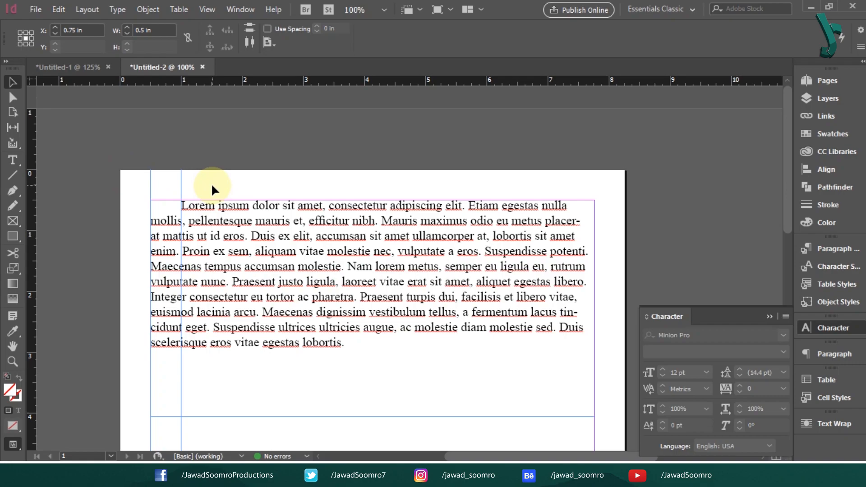
pyautogui.click(130, 183)
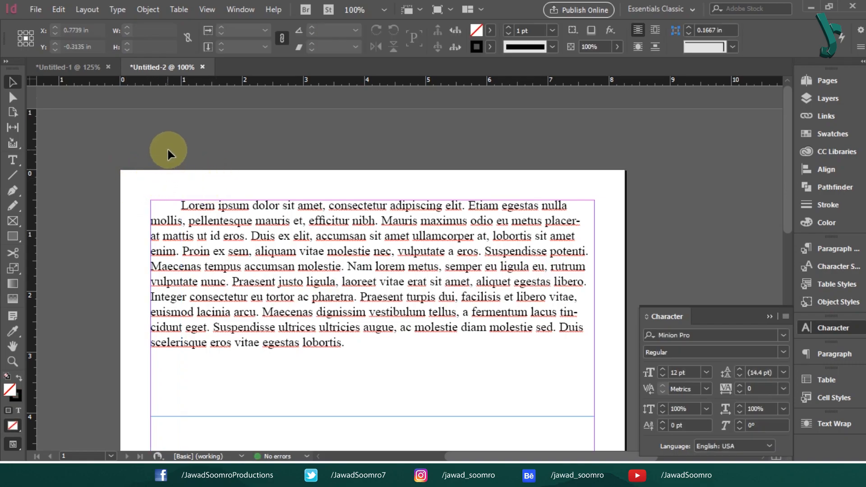
# Insert two more tabs before the first word "Lorem" and place a vertical ruler guide at 1.5 in
pyautogui.doubleClick(186, 209)
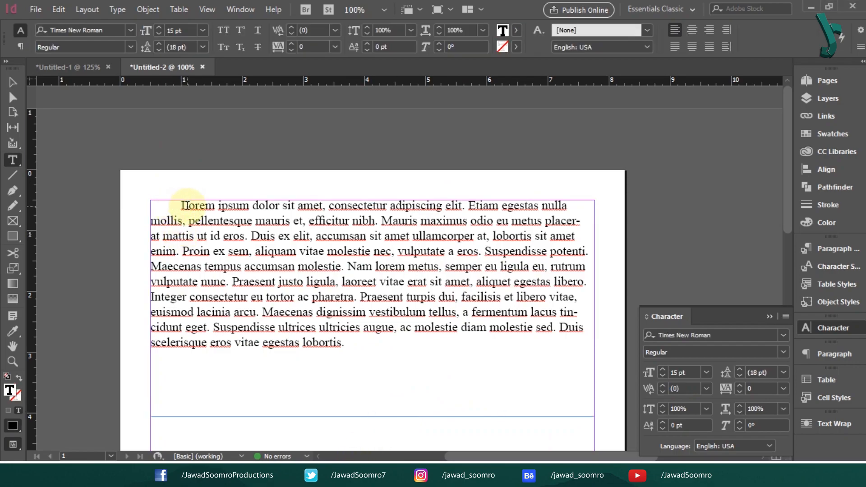
pyautogui.press('Tab')
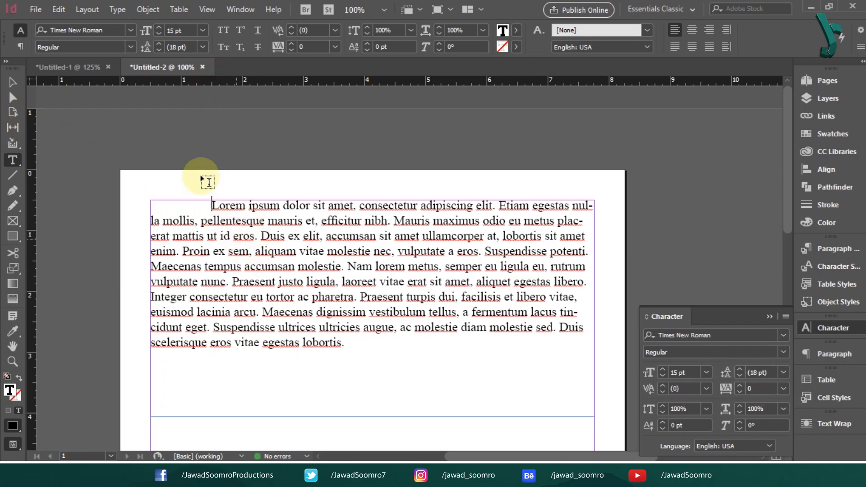
pyautogui.click(13, 81)
pyautogui.click(207, 208)
pyautogui.press('Tab')
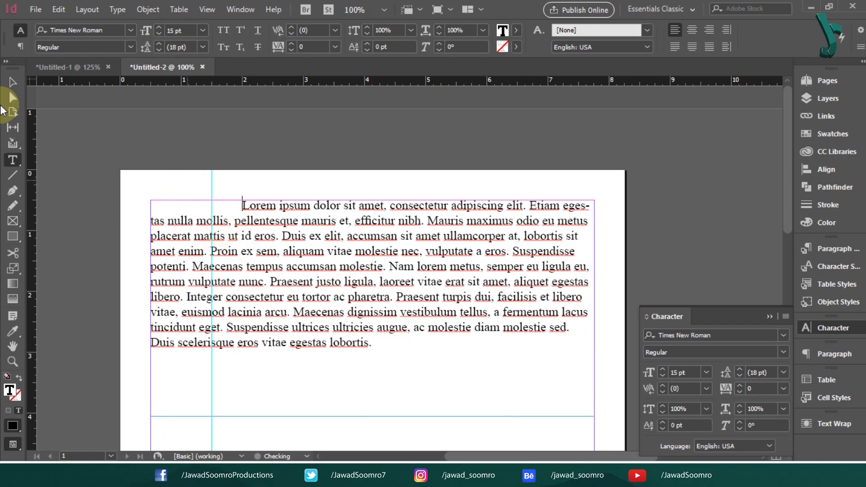
# Move the vertical ruler guide to 2 in, where the indented first line starts
pyautogui.click(13, 82)
pyautogui.moveTo(212, 182); pyautogui.dragTo(242, 178)
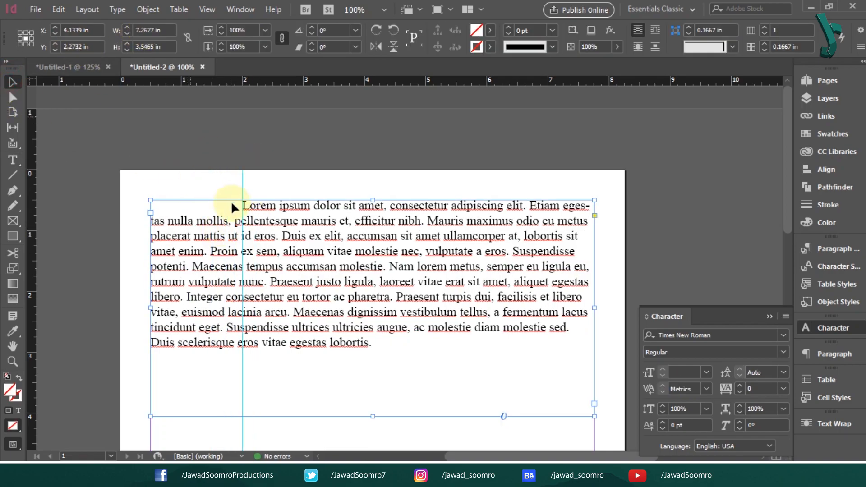
pyautogui.click(242, 190)
# Insert four further tabs in front of "Lorem" on the paragraph's first line
pyautogui.click(250, 209)
pyautogui.doubleClick(251, 208)
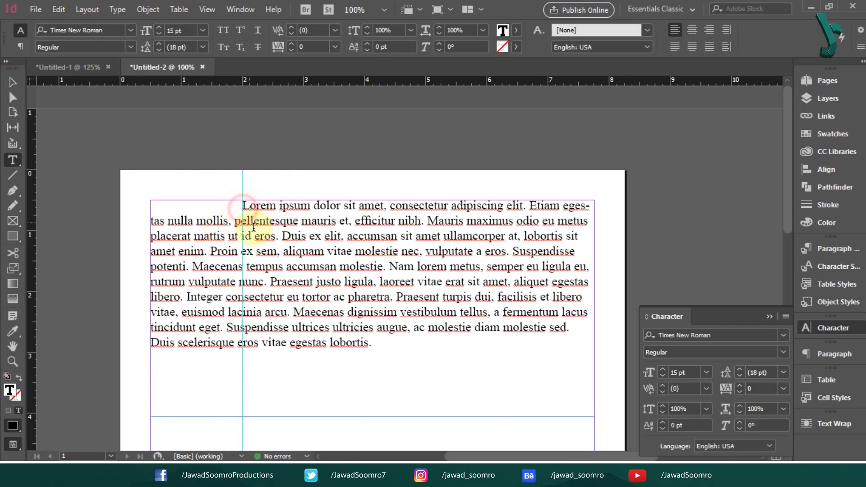
pyautogui.press('Tab')
pyautogui.press('Tab')
pyautogui.press('Tab')
pyautogui.press('Tab')
# Remove all the tabs before "Lorem" so the paragraph starts at the left margin, and delete the vertical ruler guide
pyautogui.click(13, 82)
pyautogui.click(426, 166)
pyautogui.doubleClick(363, 202)
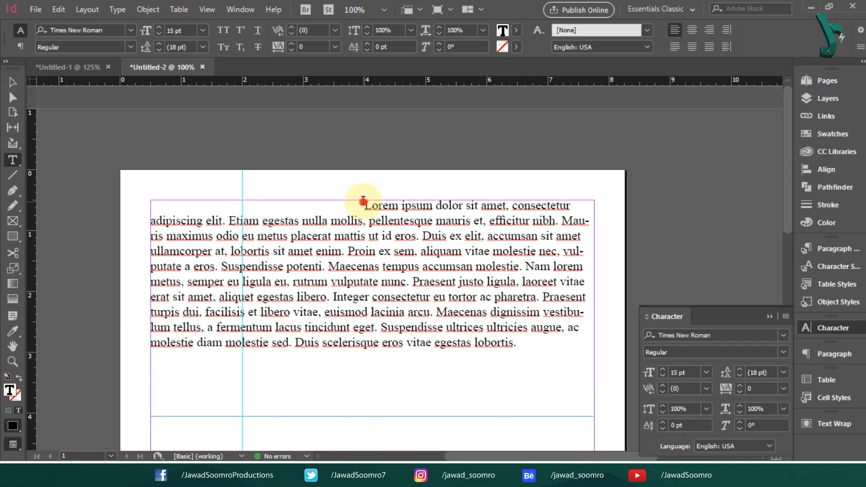
pyautogui.press('BackSpace')
pyautogui.press('BackSpace')
pyautogui.press('BackSpace')
pyautogui.press('BackSpace')
pyautogui.press('BackSpace')
pyautogui.press('BackSpace')
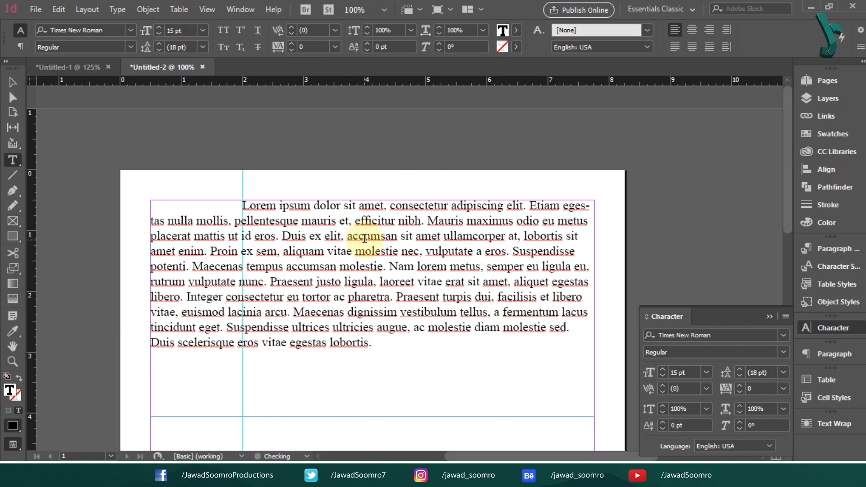
pyautogui.press('BackSpace')
pyautogui.click(11, 81)
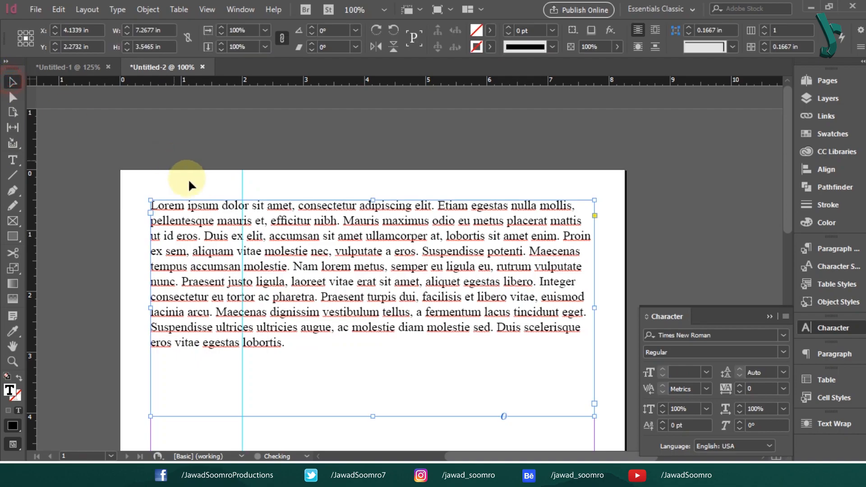
pyautogui.click(268, 167)
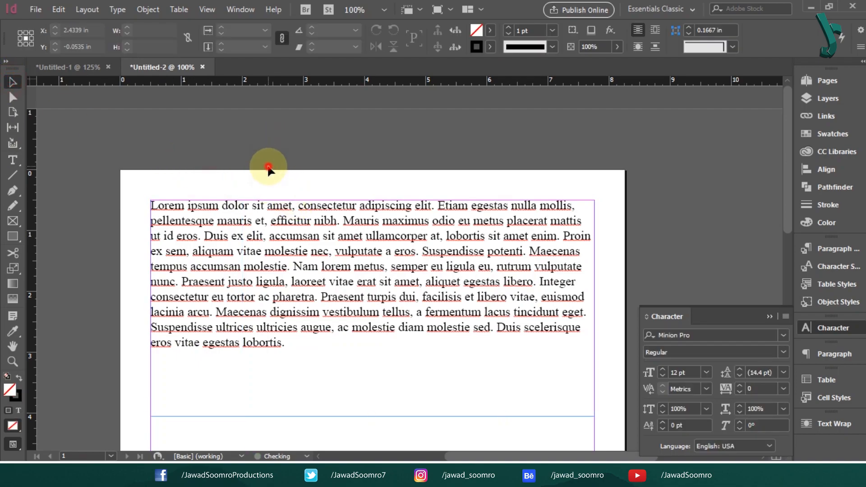
# Open the Tabs panel, move it above the text frame and widen it
pyautogui.click(117, 9)
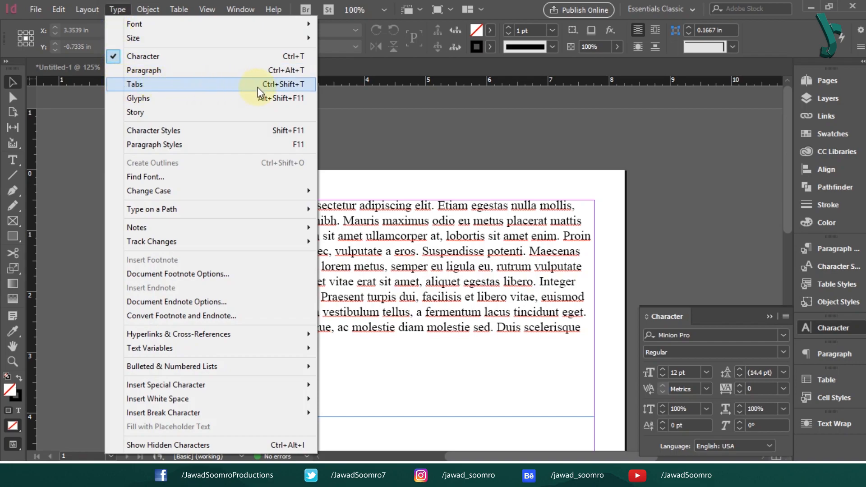
pyautogui.click(286, 90)
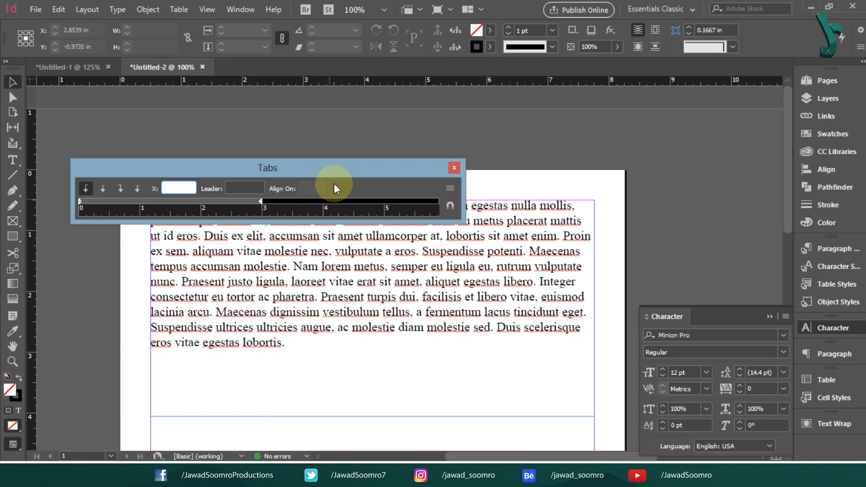
pyautogui.moveTo(428, 167); pyautogui.dragTo(498, 147)
pyautogui.moveTo(543, 165); pyautogui.dragTo(619, 173)
pyautogui.moveTo(151, 164); pyautogui.dragTo(143, 164)
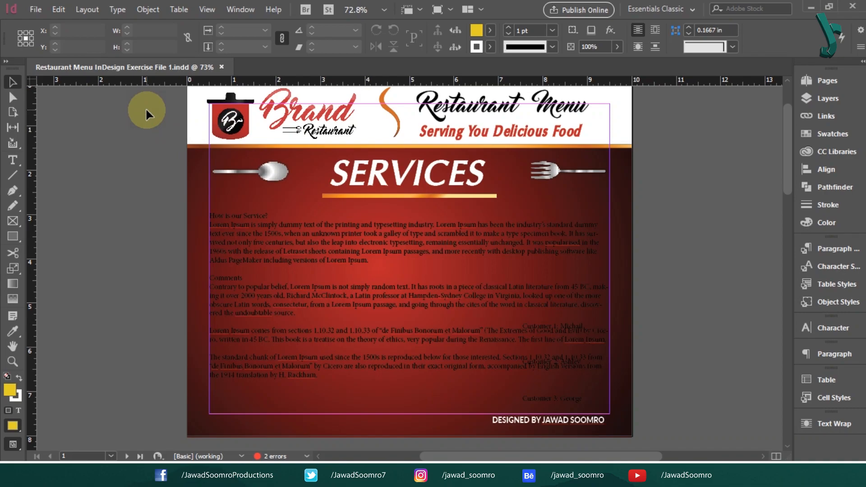
# Select the body text frame in the Restaurant Menu document and show the paragraph styles
pyautogui.click(381, 268)
pyautogui.click(691, 185)
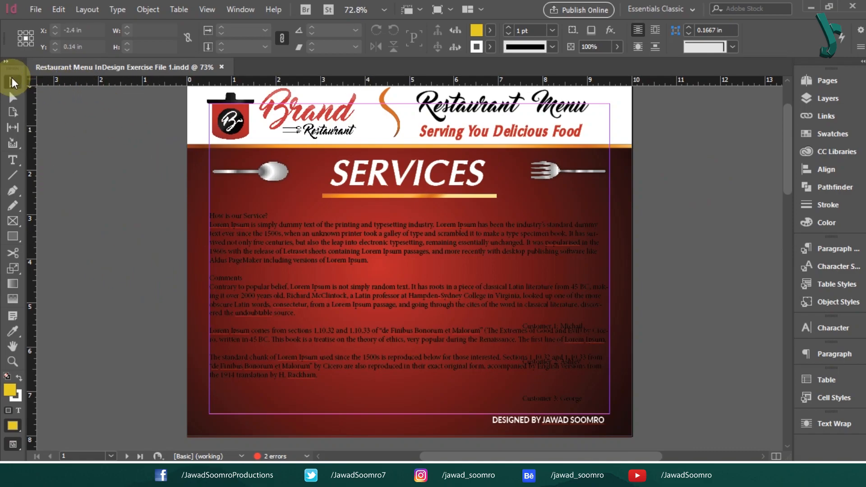
pyautogui.click(244, 220)
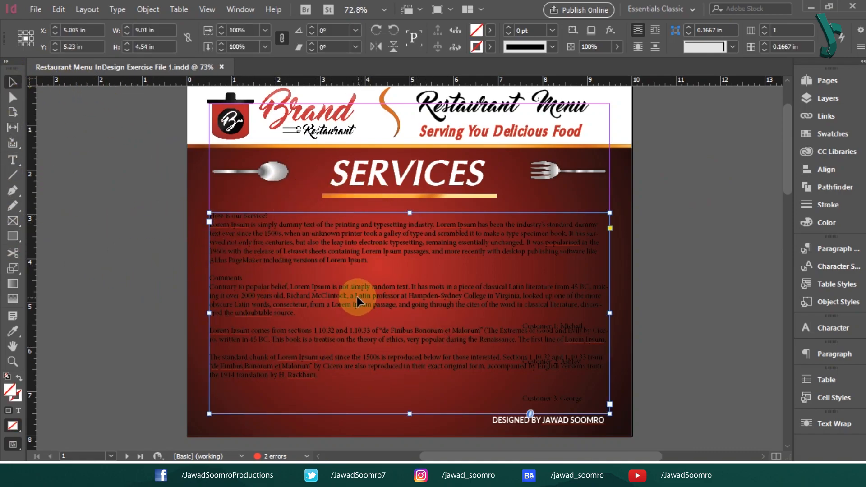
pyautogui.click(807, 266)
pyautogui.click(807, 249)
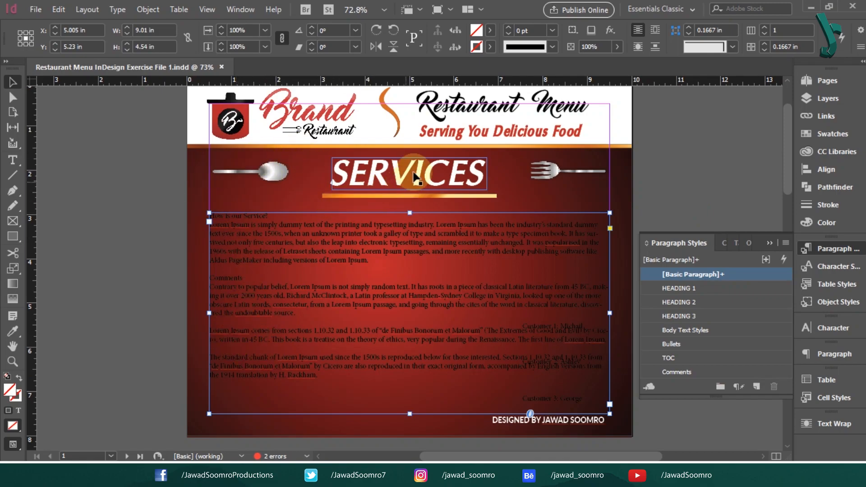
# Apply the [Basic Paragraph] style to the SERVICES title
pyautogui.click(396, 171)
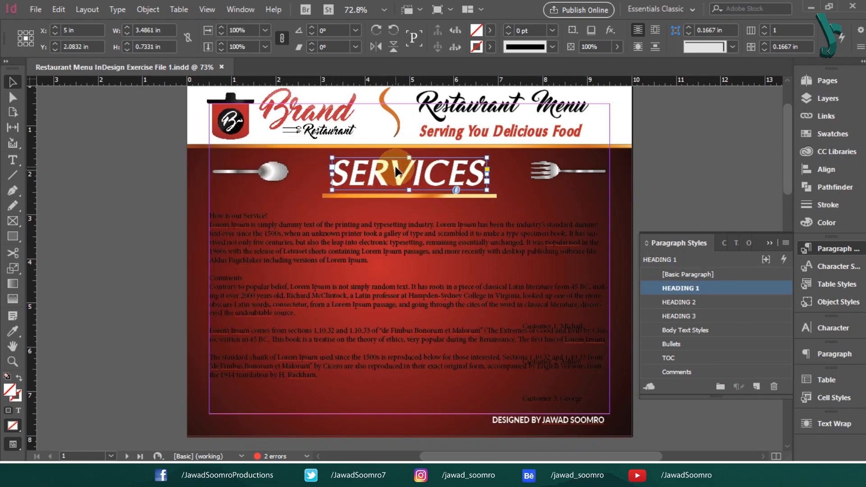
pyautogui.click(662, 173)
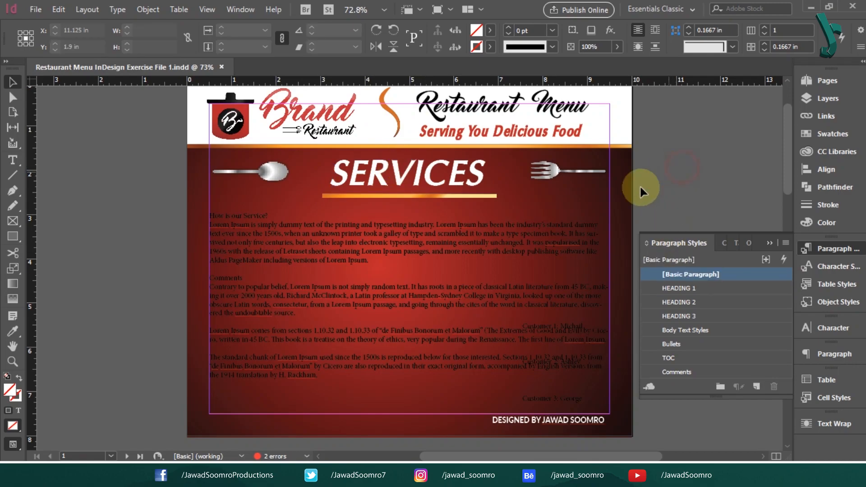
pyautogui.hotkey('ctrl', 'z')
pyautogui.click(697, 276)
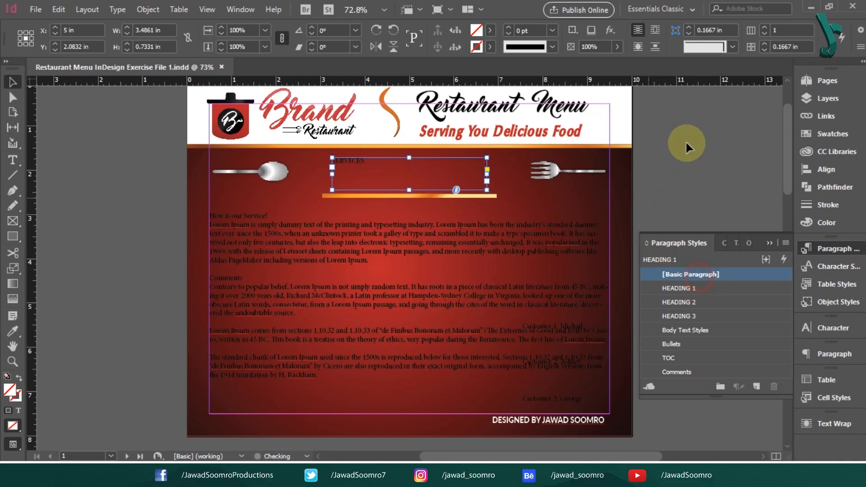
pyautogui.click(686, 145)
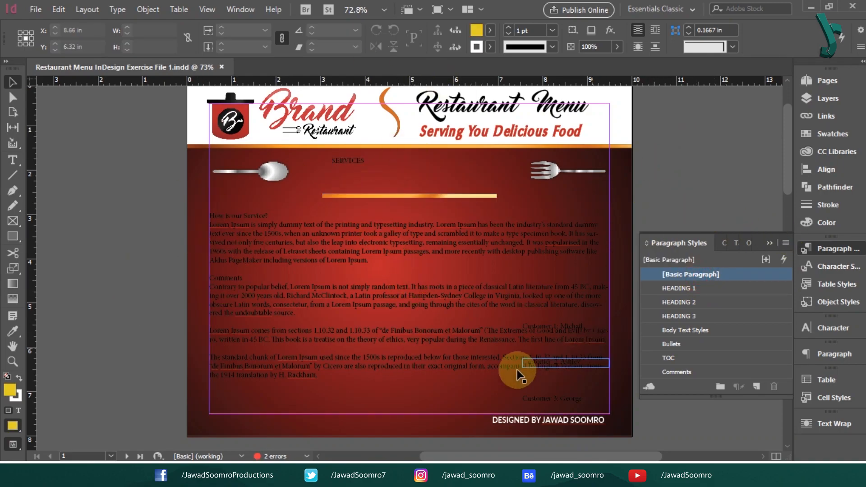
# Apply the HEADING 1 paragraph style to the SERVICES title
pyautogui.click(770, 243)
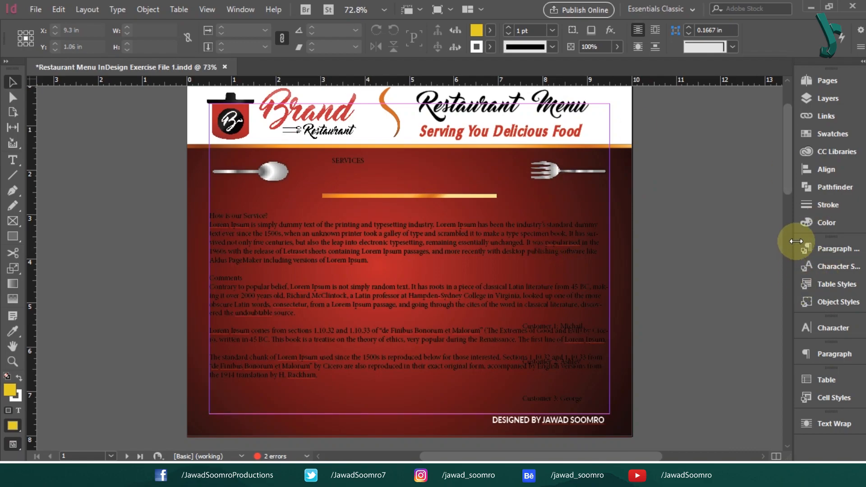
pyautogui.click(819, 249)
pyautogui.click(362, 168)
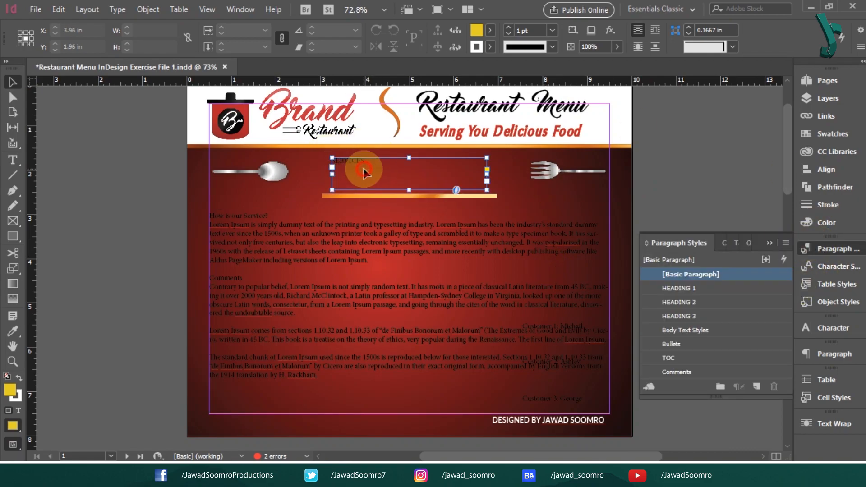
pyautogui.click(678, 287)
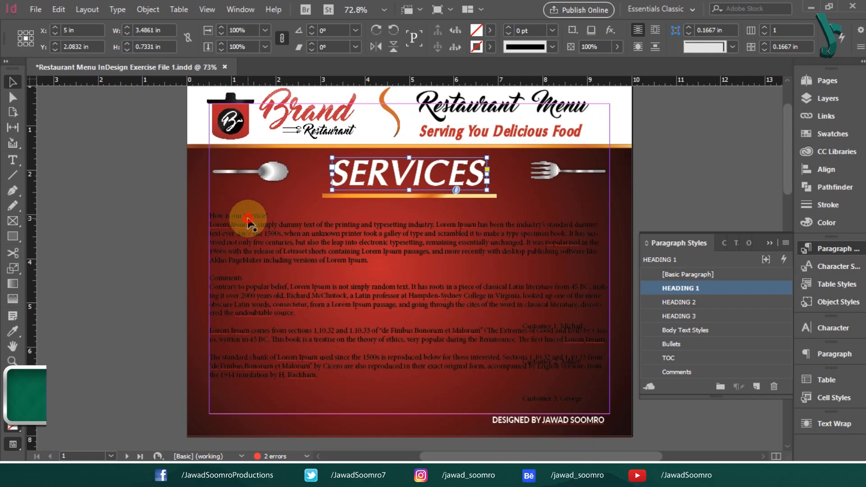
# Apply the HEADING 2 paragraph style to the "How is our Service?" and "Comments" headings
pyautogui.doubleClick(268, 216)
pyautogui.click(672, 302)
pyautogui.click(270, 286)
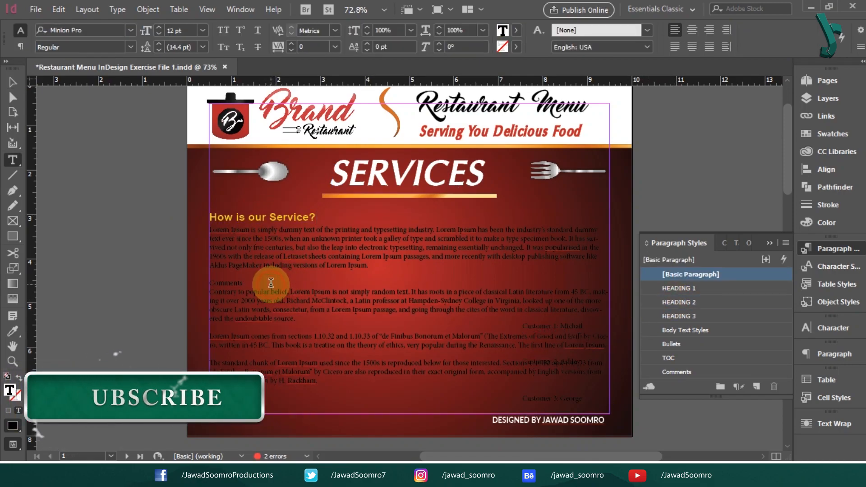
pyautogui.click(694, 301)
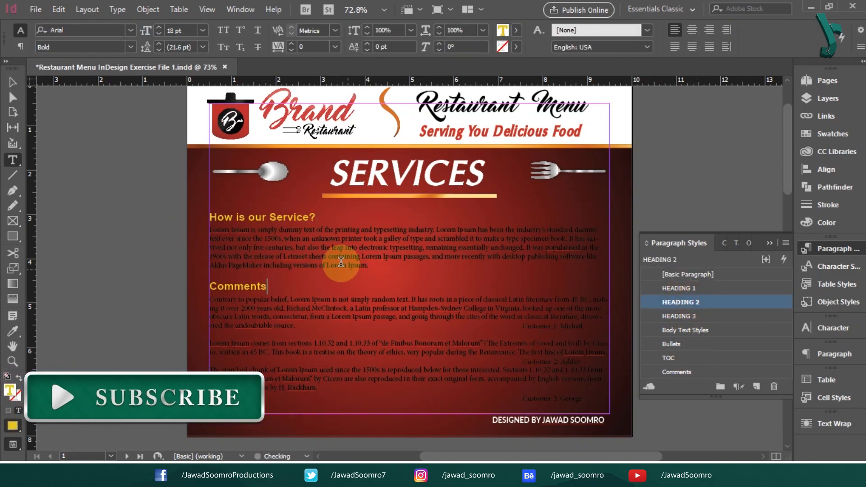
# Apply the Body Text Styles paragraph style to the three comment paragraphs and the paragraph under "How is our Service?"
pyautogui.click(319, 243)
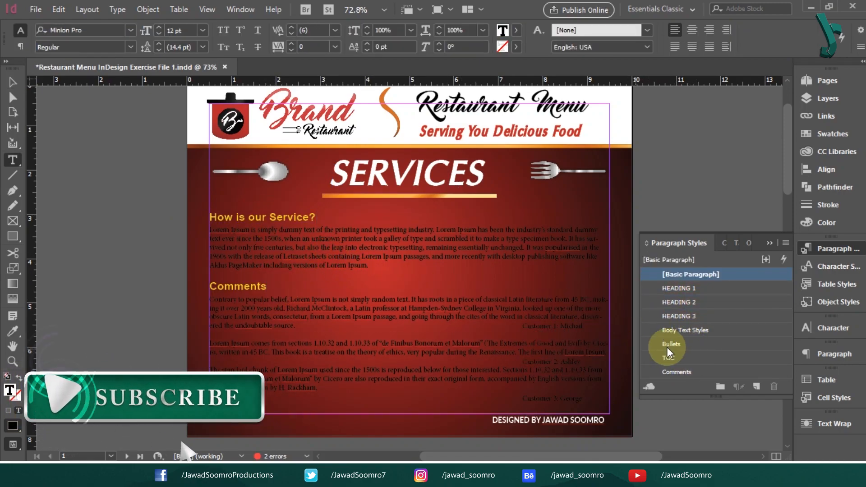
pyautogui.click(570, 328)
pyautogui.click(695, 332)
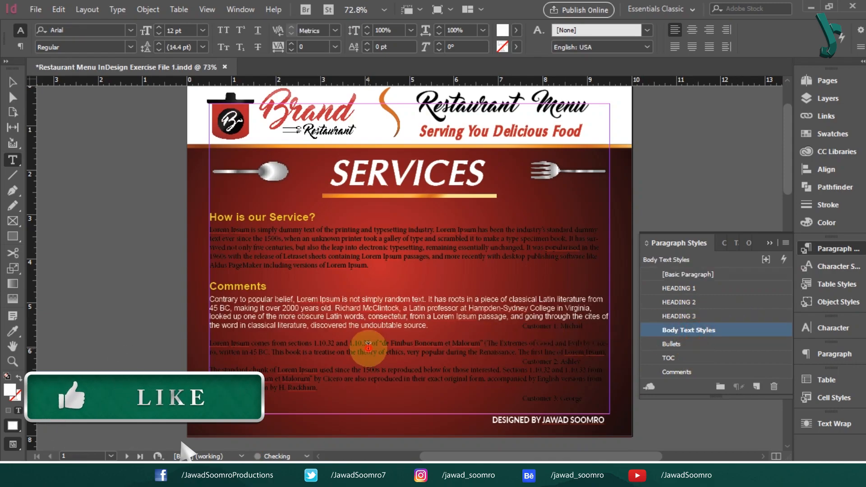
pyautogui.click(368, 349)
pyautogui.click(710, 332)
pyautogui.click(299, 395)
pyautogui.click(728, 330)
pyautogui.click(382, 243)
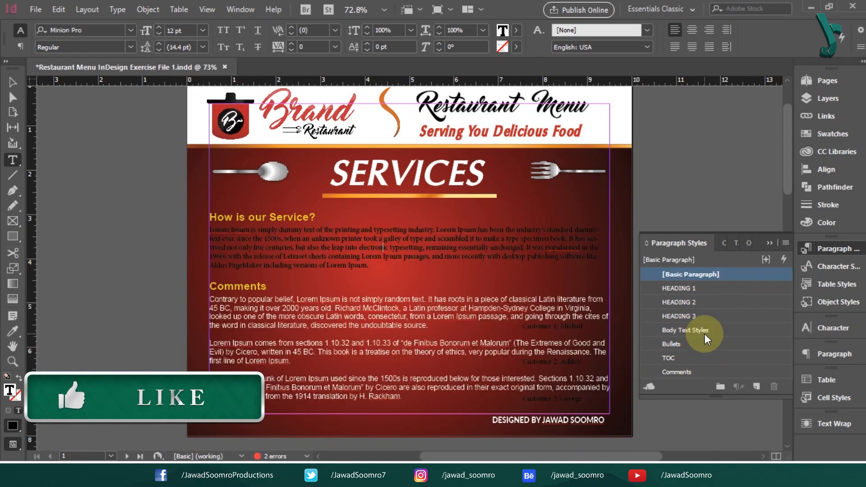
pyautogui.click(699, 328)
# Select the three customer name frames together and apply the HEADING 3 paragraph style to them
pyautogui.click(13, 82)
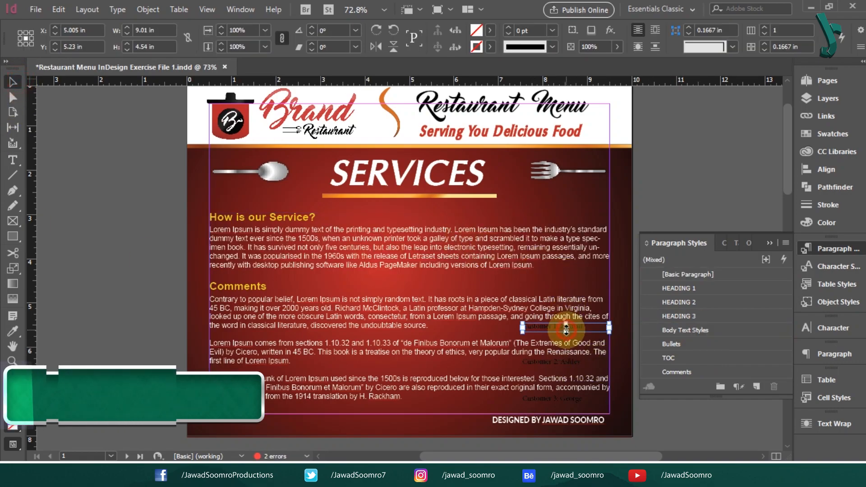
pyautogui.click(564, 344)
pyautogui.keyDown('shift'); pyautogui.click(576, 402); pyautogui.keyUp('shift')
pyautogui.click(679, 316)
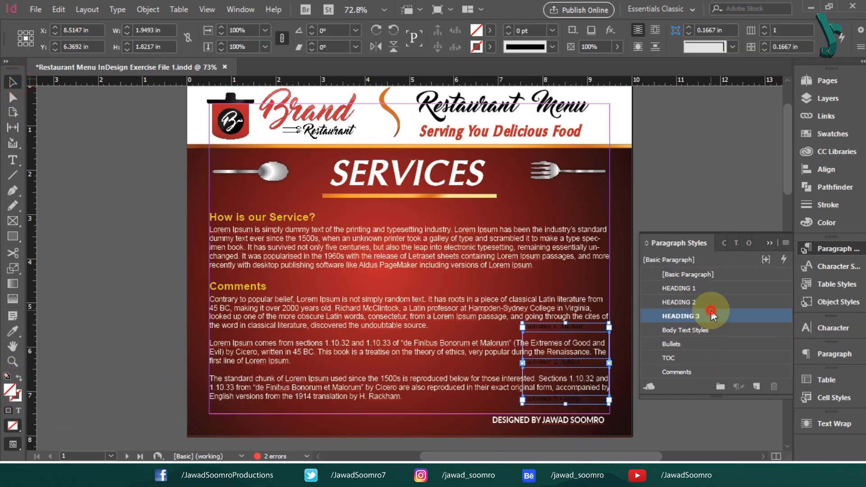
pyautogui.click(691, 184)
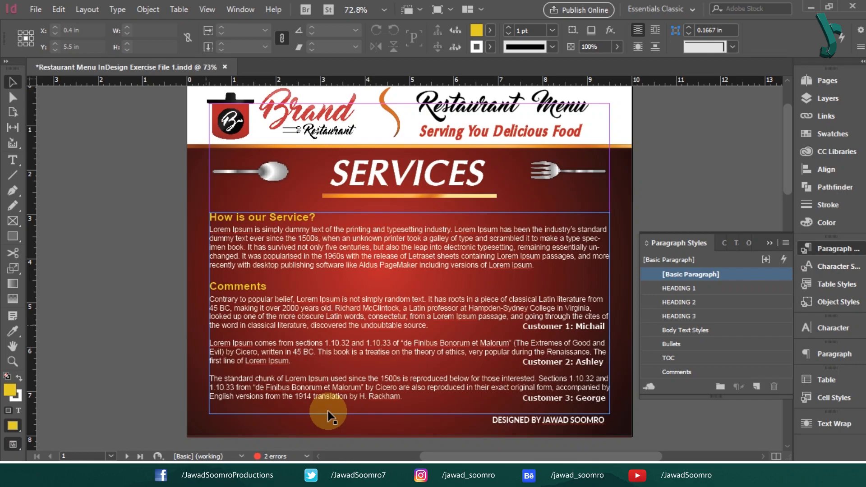
# Apply the Comments paragraph style to the first paragraph under the "Comments" heading
pyautogui.press('t')
pyautogui.moveTo(431, 325); pyautogui.dragTo(201, 299)
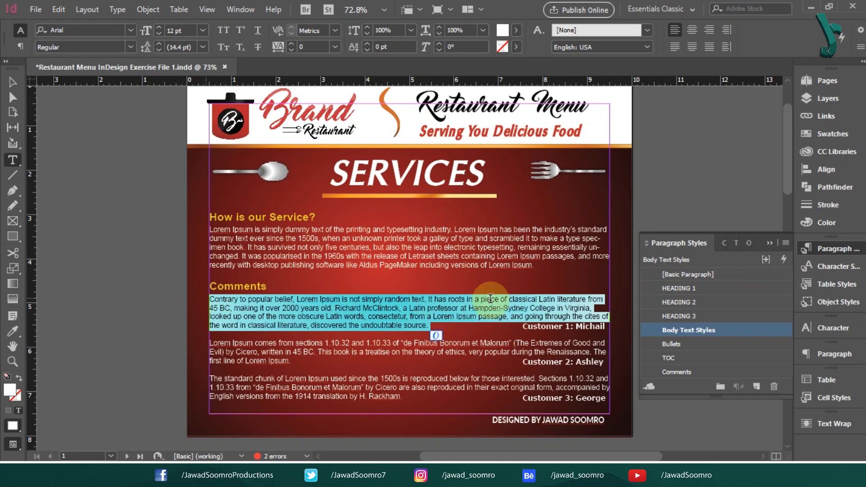
pyautogui.click(706, 372)
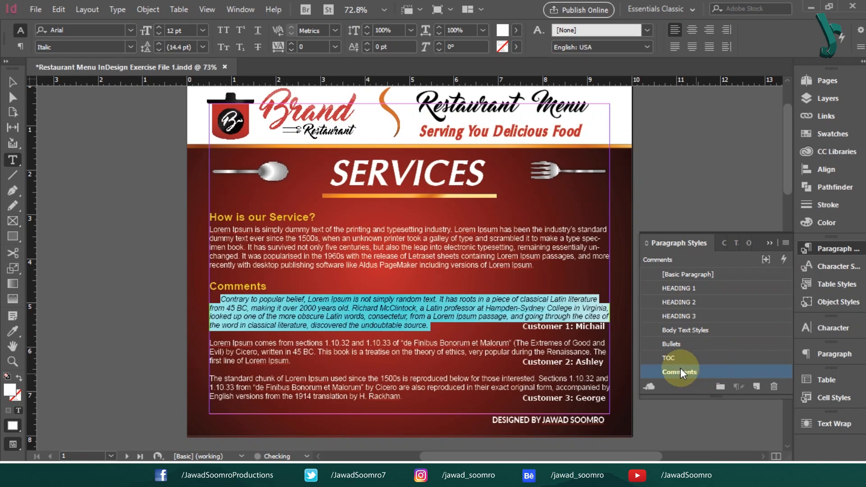
# Apply the Comments paragraph style to the second and third paragraphs under the "Comments" heading
pyautogui.click(8, 85)
pyautogui.click(79, 211)
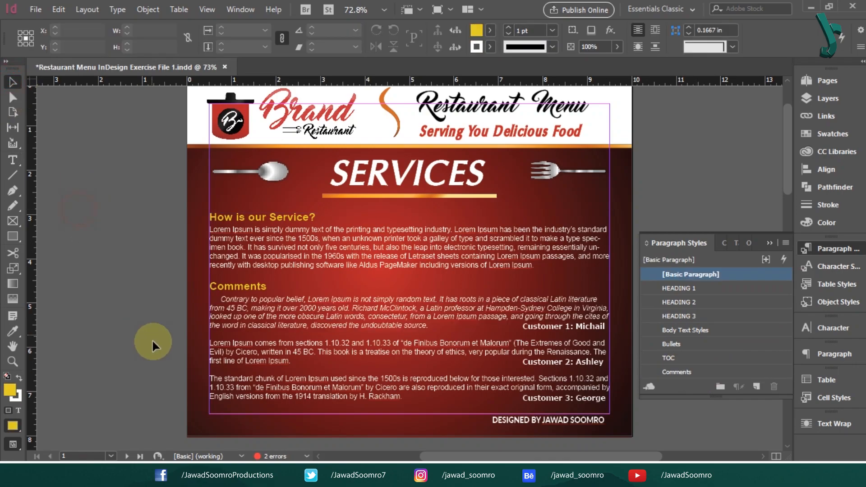
pyautogui.click(302, 275)
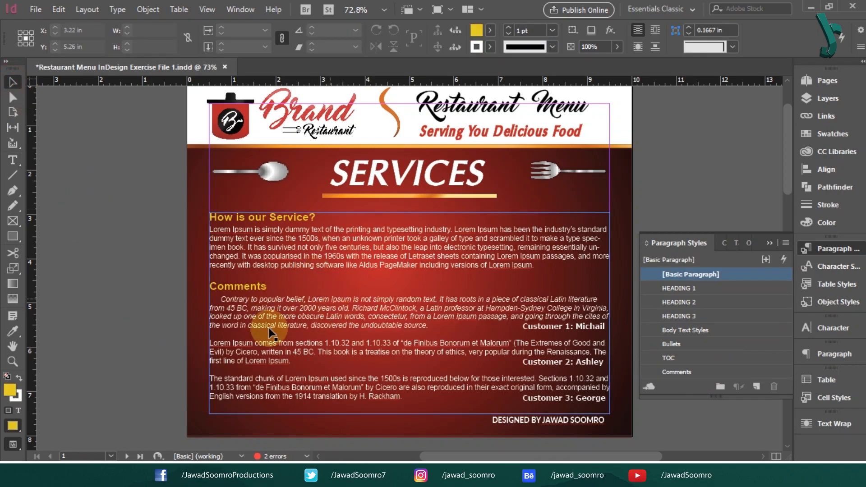
pyautogui.doubleClick(223, 298)
pyautogui.moveTo(223, 298); pyautogui.dragTo(438, 328)
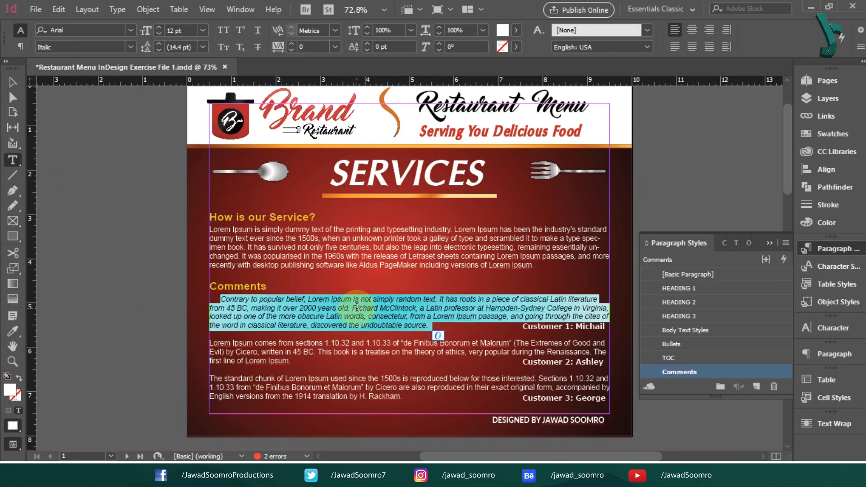
pyautogui.click(253, 360)
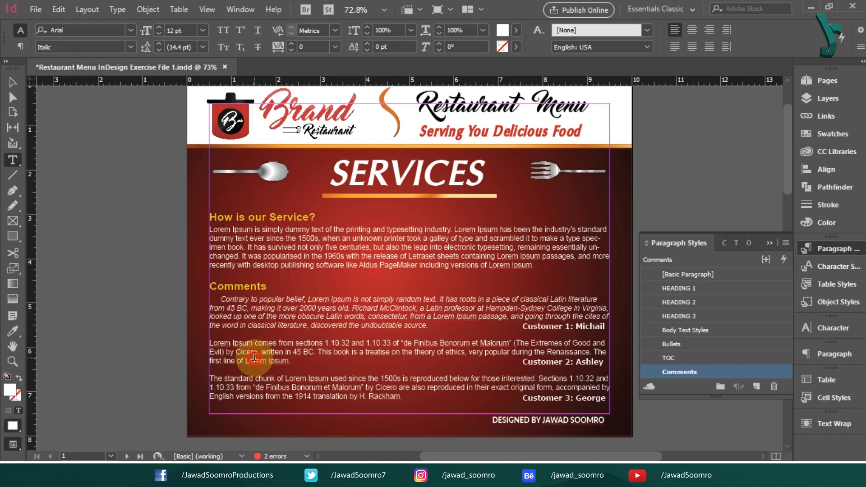
pyautogui.click(697, 369)
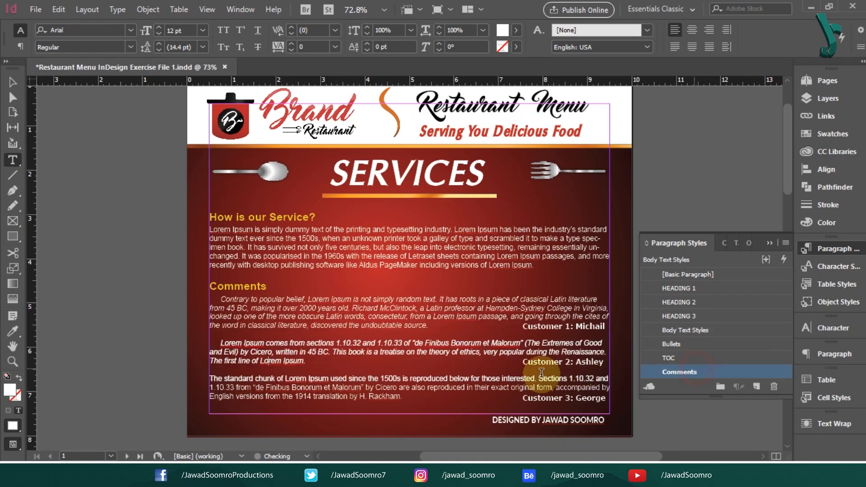
pyautogui.click(678, 370)
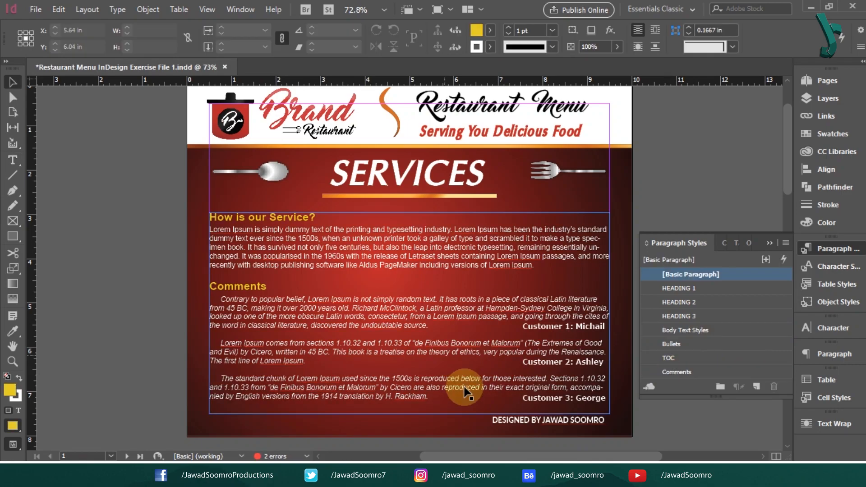
pyautogui.press('Escape')
# Delete the "Customer 1:", "Customer 2:" and "Customer 3:" prefixes from the three name frames, keeping only the names
pyautogui.click(539, 329)
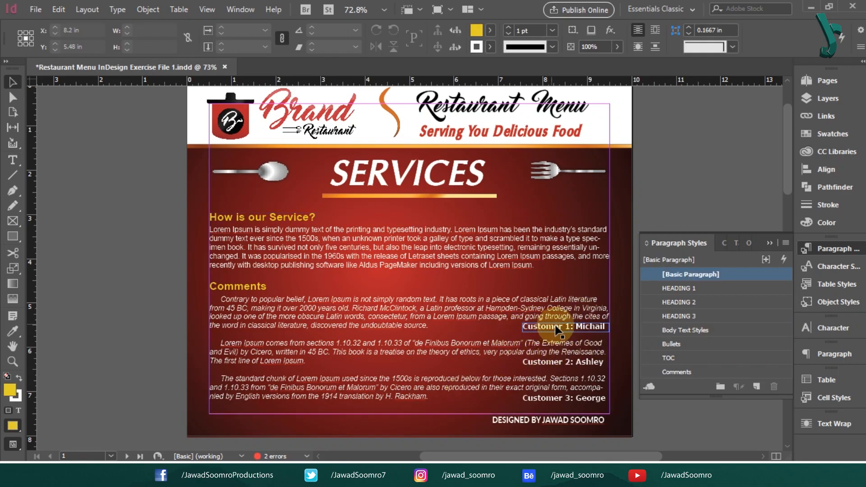
pyautogui.doubleClick(557, 326)
pyautogui.moveTo(577, 326); pyautogui.dragTo(511, 321)
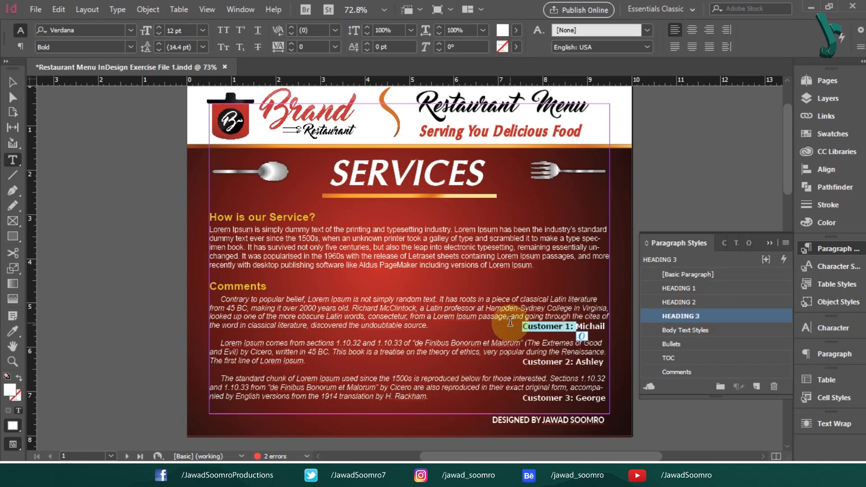
pyautogui.press('BackSpace')
pyautogui.moveTo(575, 363); pyautogui.dragTo(519, 361)
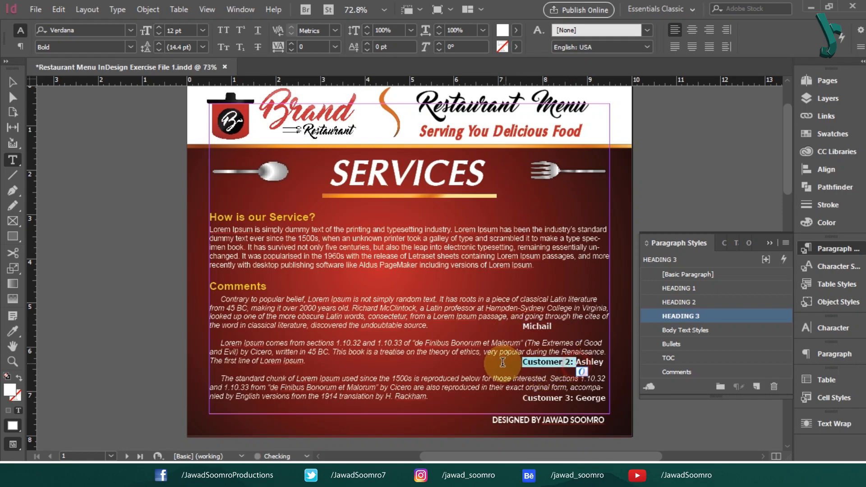
pyautogui.press('BackSpace')
pyautogui.doubleClick(578, 399)
pyautogui.press('BackSpace')
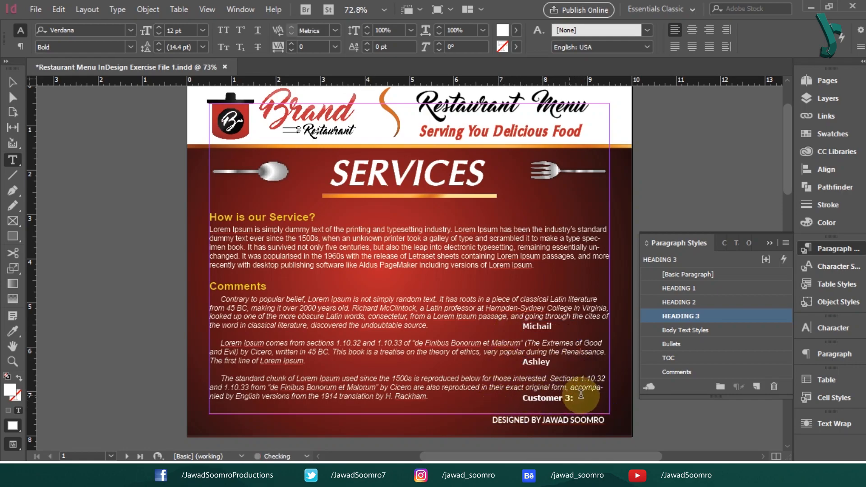
pyautogui.hotkey('ctrl', 'z')
pyautogui.moveTo(575, 399); pyautogui.dragTo(464, 396)
pyautogui.press('BackSpace')
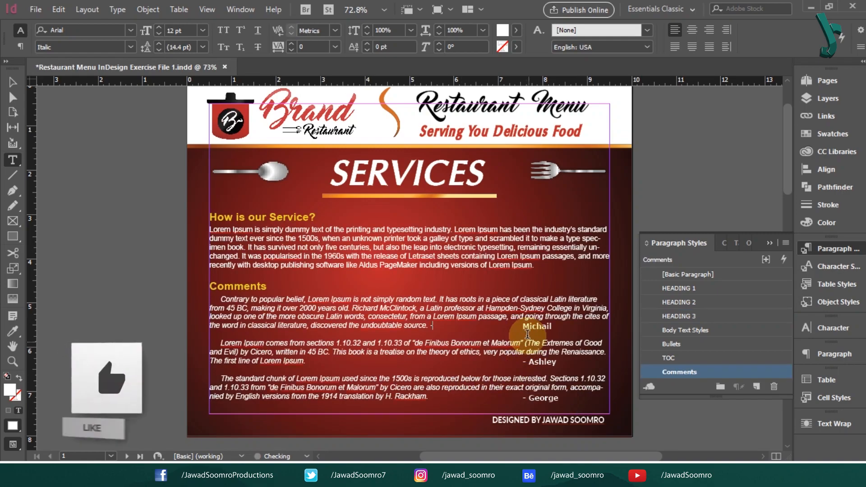
# Insert a hyphen in front of each of the three customer names
pyautogui.click(531, 328)
pyautogui.click(539, 342)
pyautogui.click(524, 326)
pyautogui.write('-')
pyautogui.click(13, 82)
pyautogui.click(91, 145)
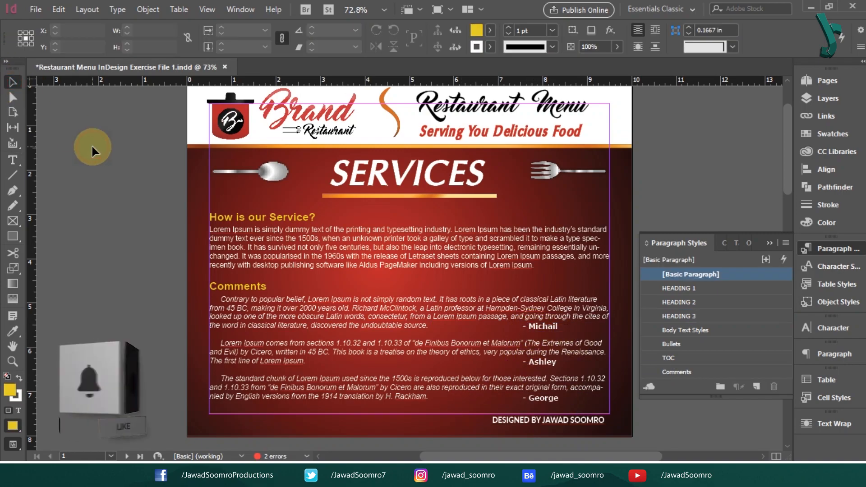
# Select the three customer name frames together and move them right, close to the page's right margin
pyautogui.click(539, 327)
pyautogui.keyDown('shift'); pyautogui.click(537, 398); pyautogui.keyUp('shift')
pyautogui.keyDown('shift'); pyautogui.click(532, 362); pyautogui.keyUp('shift')
pyautogui.moveTo(523, 362); pyautogui.dragTo(561, 367)
pyautogui.click(698, 159)
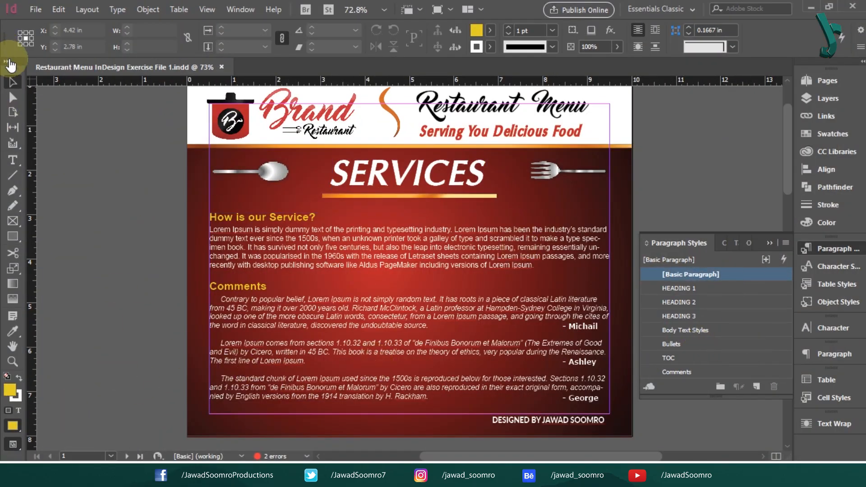
# Apply the Bullets paragraph style to all the body text on the Benefits page and save the document
pyautogui.moveTo(136, 354); pyautogui.dragTo(138, 114)
pyautogui.moveTo(314, 305); pyautogui.dragTo(285, 97)
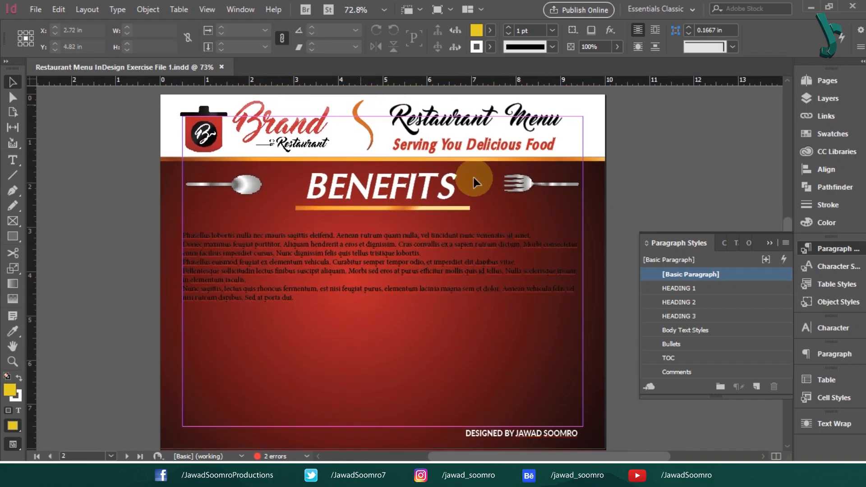
pyautogui.click(202, 249)
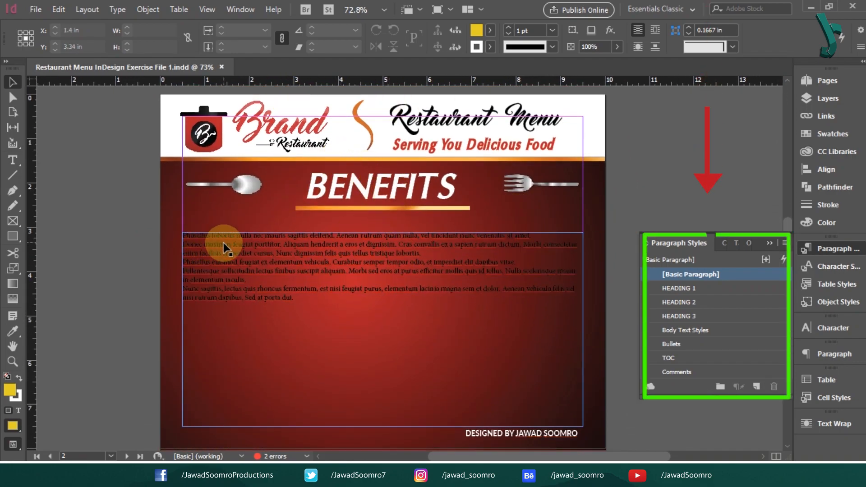
pyautogui.doubleClick(222, 247)
pyautogui.moveTo(296, 298); pyautogui.dragTo(161, 234)
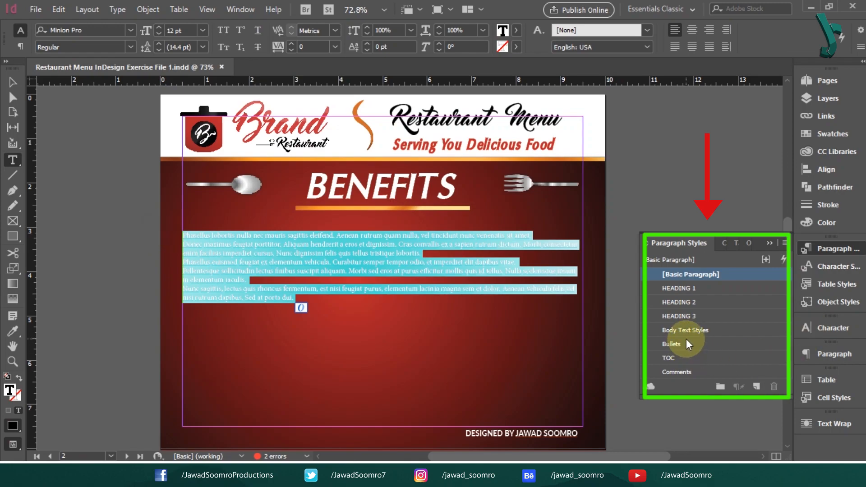
pyautogui.click(680, 345)
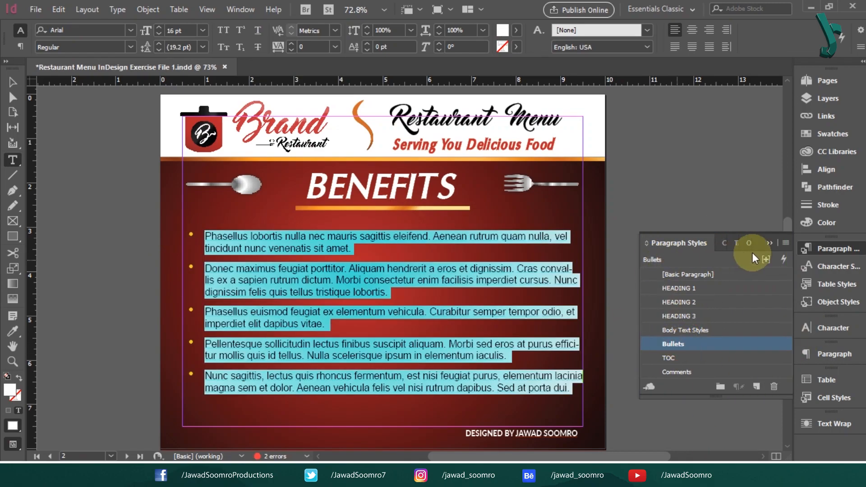
pyautogui.click(13, 82)
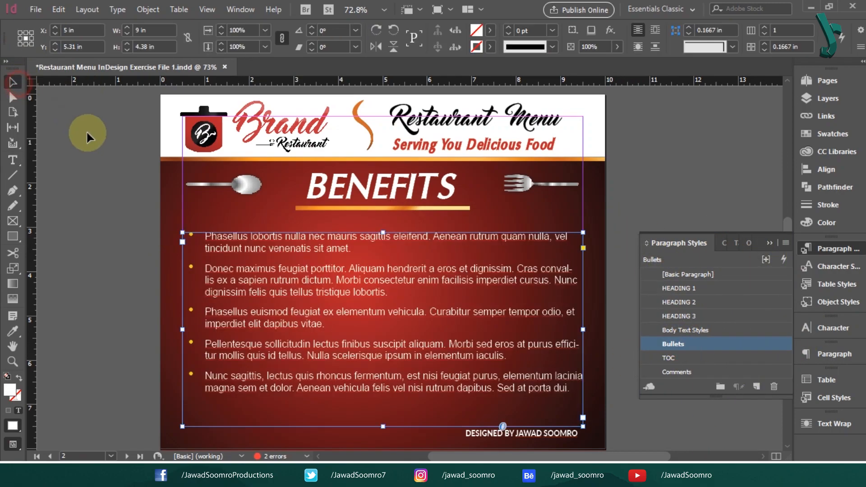
pyautogui.click(85, 131)
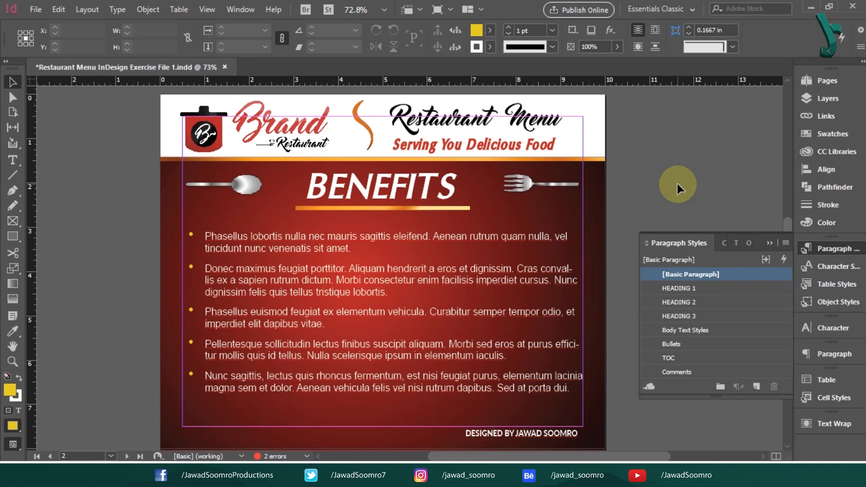
pyautogui.click(30, 9)
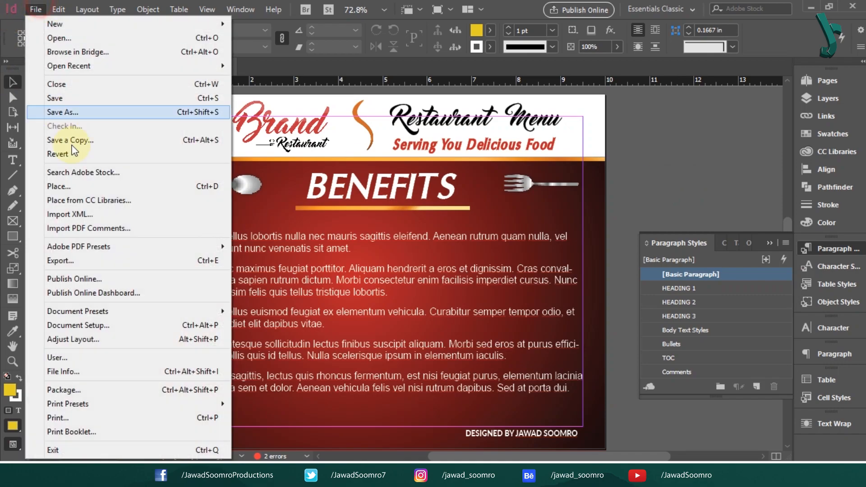
pyautogui.click(68, 98)
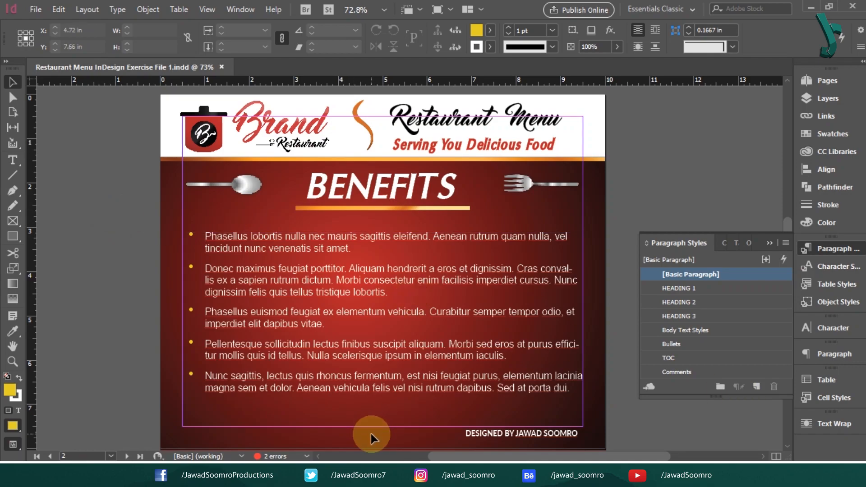
# Draw a text frame about 9 by 4.5 in below the Beverages heading and set its text fill to [Paper]
pyautogui.moveTo(361, 409); pyautogui.dragTo(364, 181)
pyautogui.moveTo(374, 266); pyautogui.dragTo(386, 78)
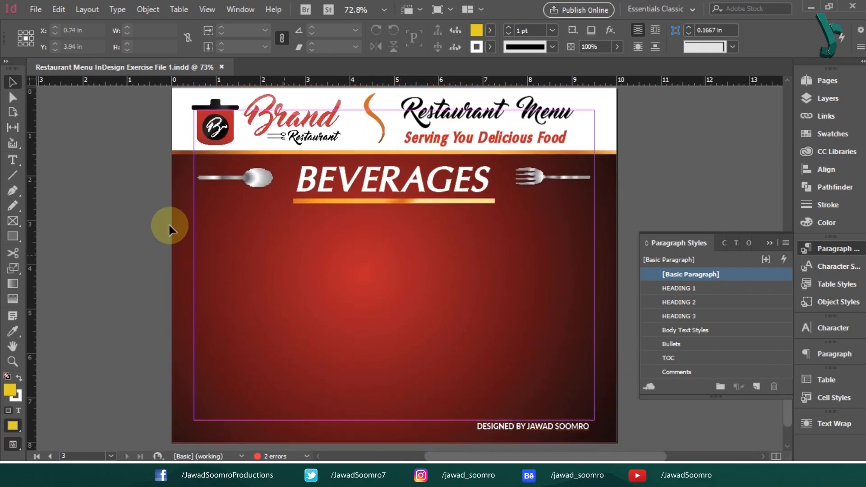
pyautogui.click(13, 160)
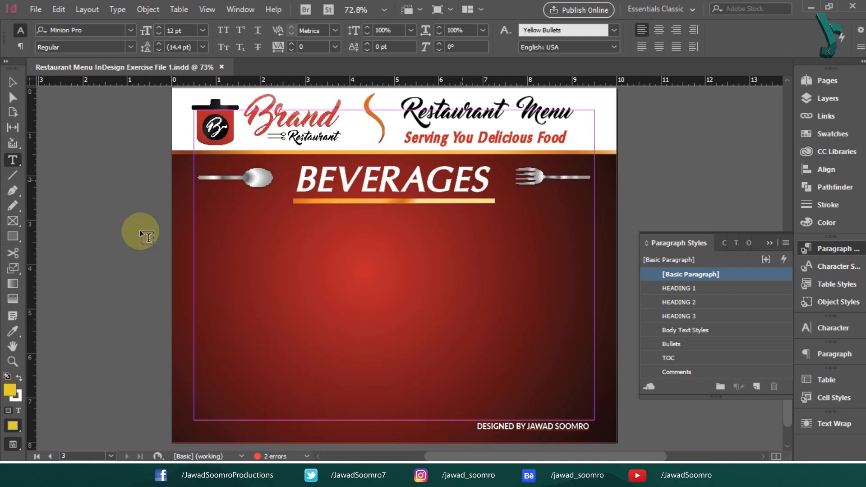
pyautogui.moveTo(194, 221); pyautogui.dragTo(618, 435)
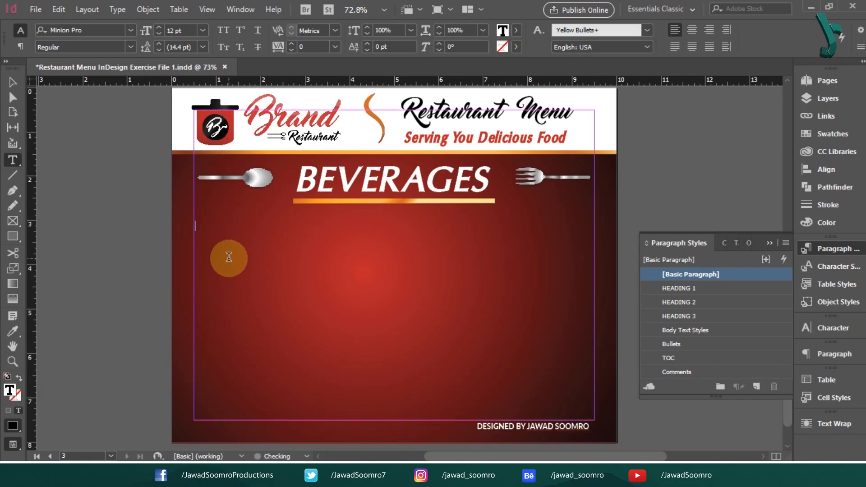
pyautogui.click(518, 32)
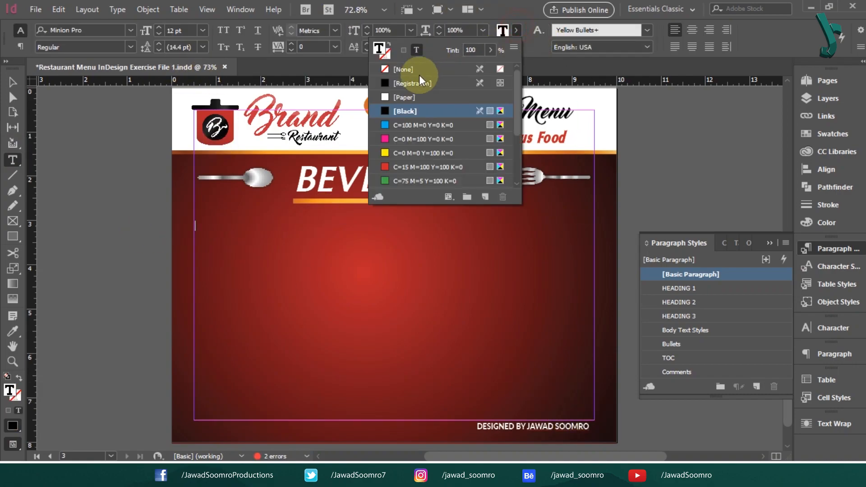
pyautogui.click(422, 93)
# Enter "Carrot Juice ..... $2", "Lime Juice ..... $2.2" and "Tomato Juice ..... $3.14" in the Beverages frame, separated by blank lines
pyautogui.click(259, 257)
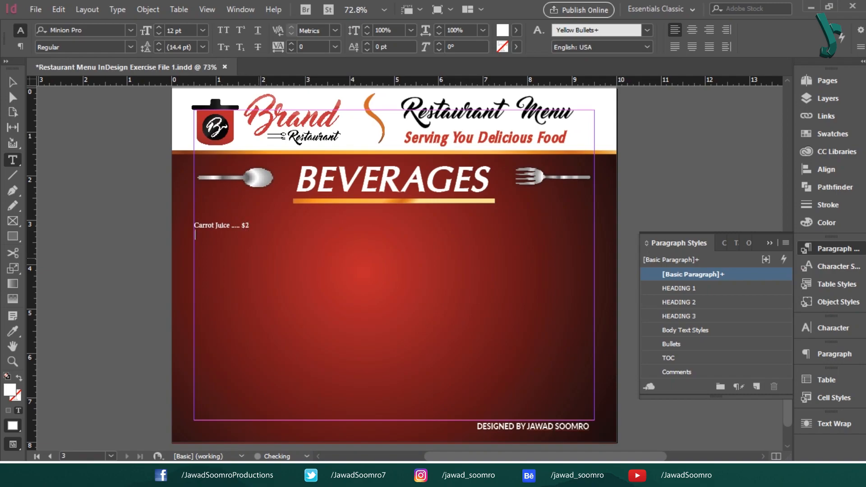
pyautogui.press('Return')
pyautogui.write('Lime Juice ..... $2.2')
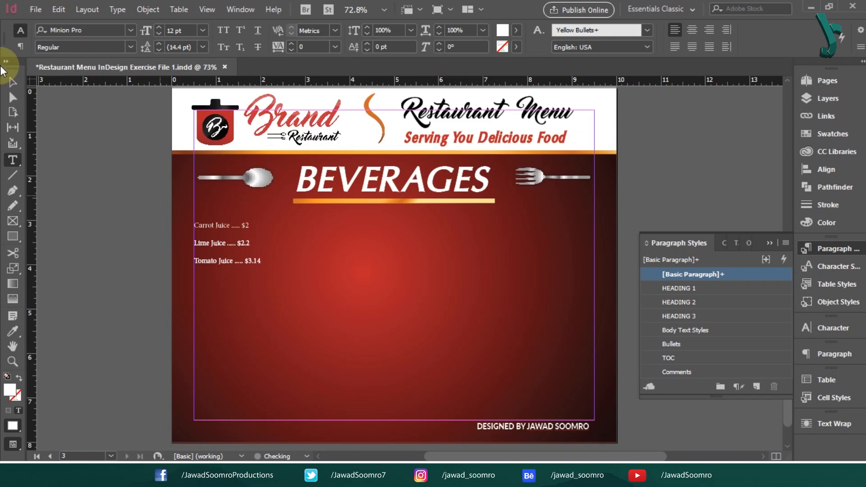
pyautogui.click(13, 81)
pyautogui.click(223, 199)
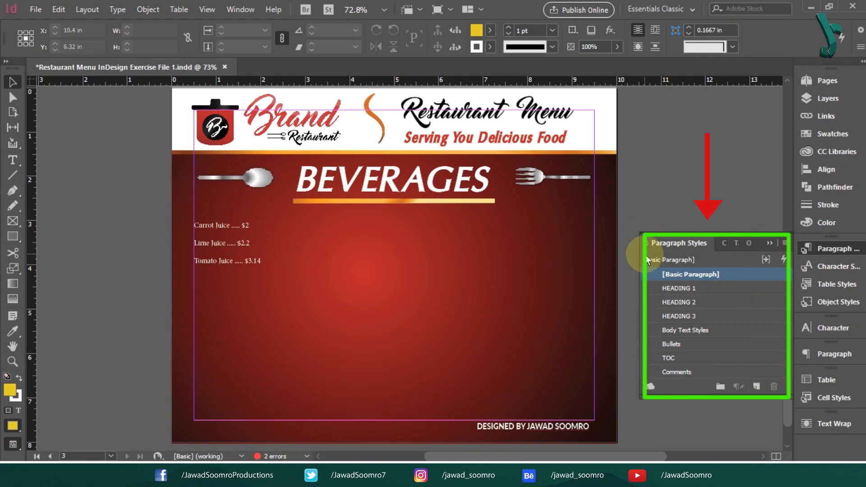
# Delete the typed dots and spaces between the name and price in all three juice entries
pyautogui.click(388, 312)
pyautogui.doubleClick(244, 225)
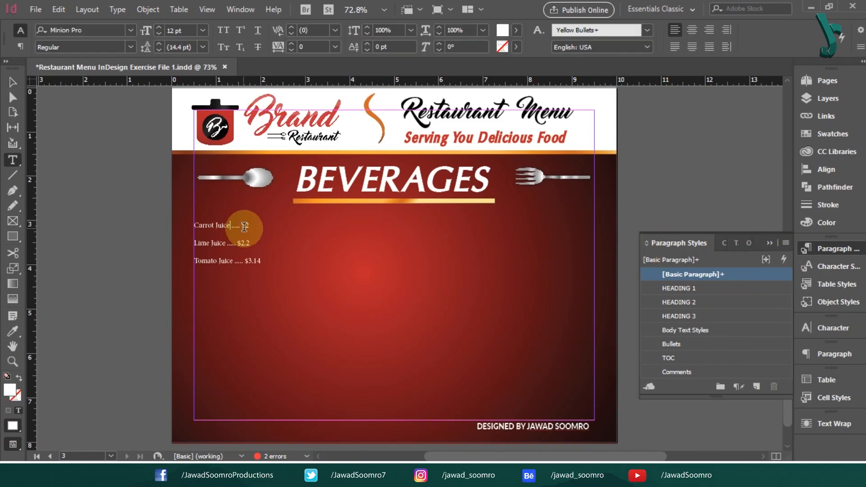
pyautogui.moveTo(230, 226); pyautogui.dragTo(232, 263)
pyautogui.press('BackSpace')
pyautogui.press('BackSpace')
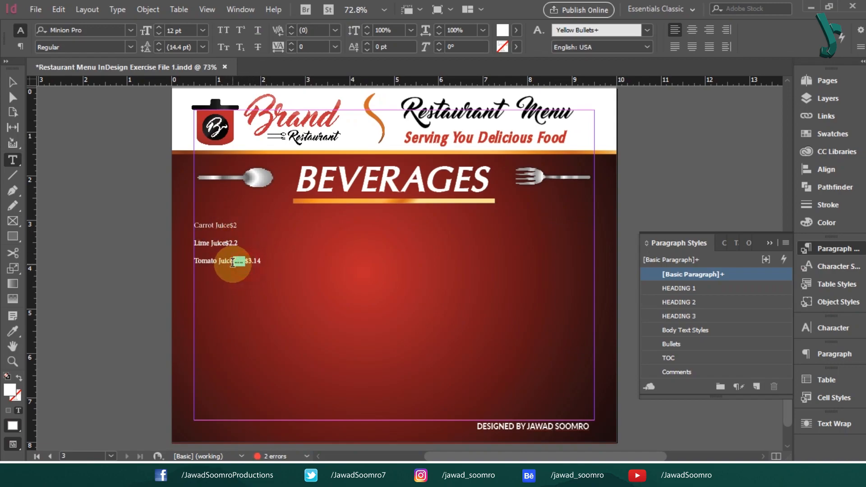
pyautogui.press('BackSpace')
# Apply the TOC paragraph style to the juice list frame and remove the blank lines between its entries
pyautogui.click(13, 82)
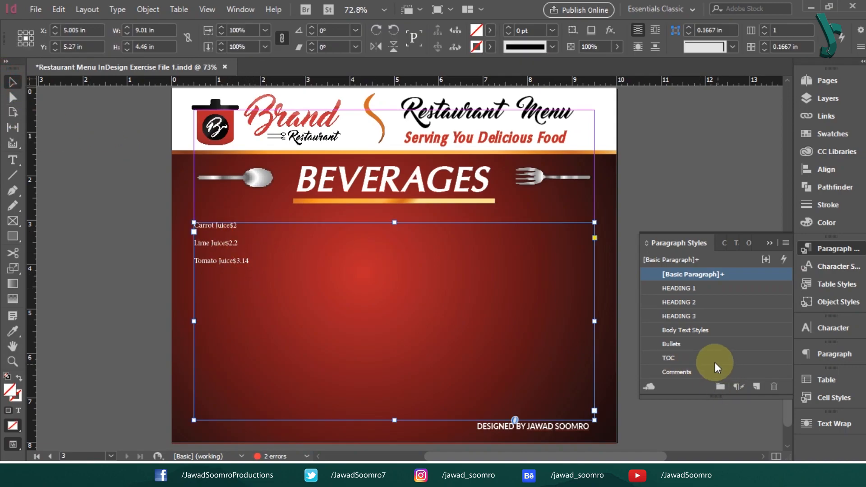
pyautogui.click(669, 358)
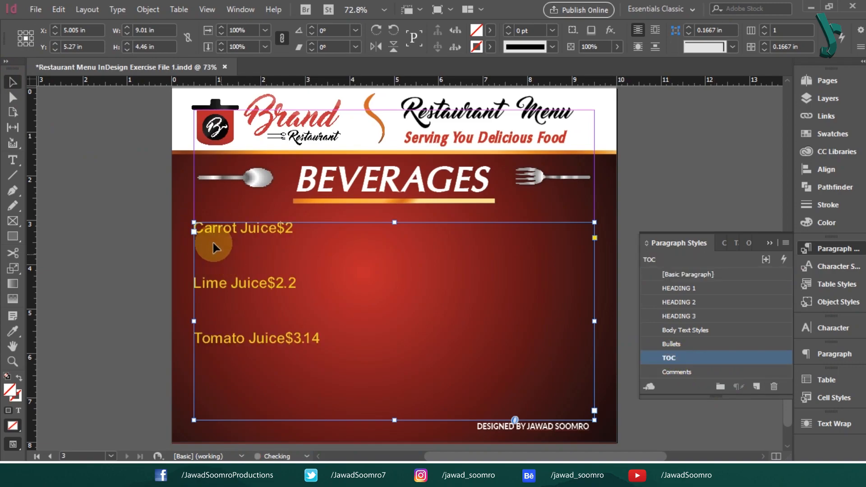
pyautogui.doubleClick(273, 235)
pyautogui.click(258, 253)
pyautogui.press('BackSpace')
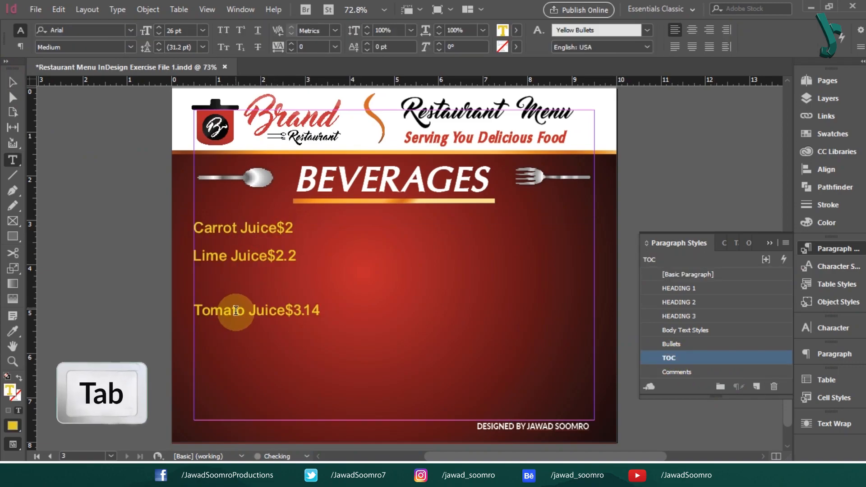
pyautogui.click(245, 287)
pyautogui.press('BackSpace')
# Insert a tab before the price in each of the three juice entries and deselect the frame
pyautogui.click(278, 229)
pyautogui.press('Tab')
pyautogui.click(267, 256)
pyautogui.press('Tab')
pyautogui.click(282, 283)
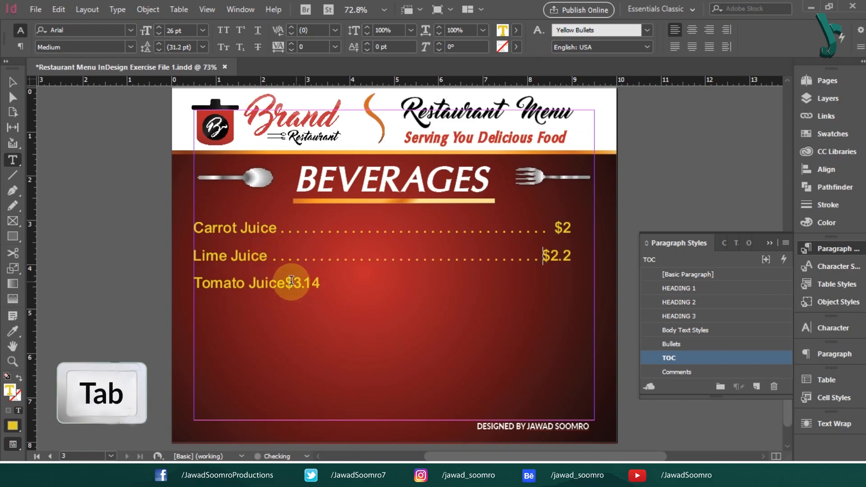
pyautogui.press('Tab')
pyautogui.click(11, 81)
pyautogui.click(118, 158)
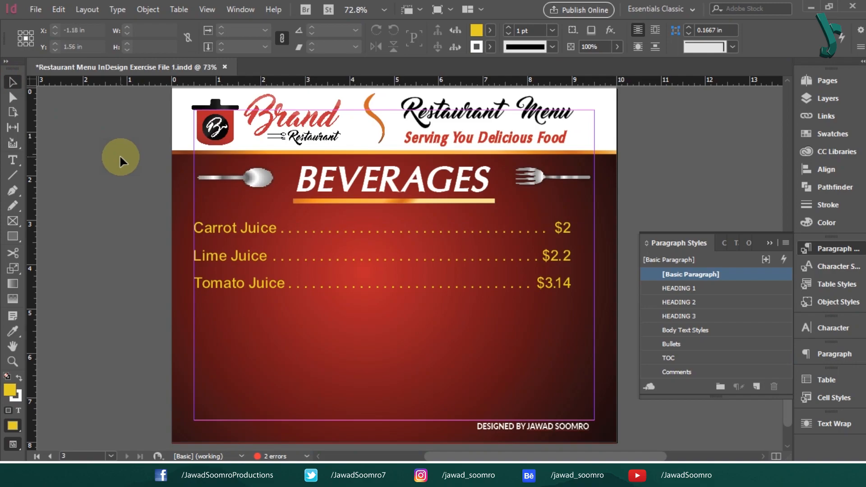
# Save the restaurant menu document
pyautogui.click(36, 9)
pyautogui.click(68, 96)
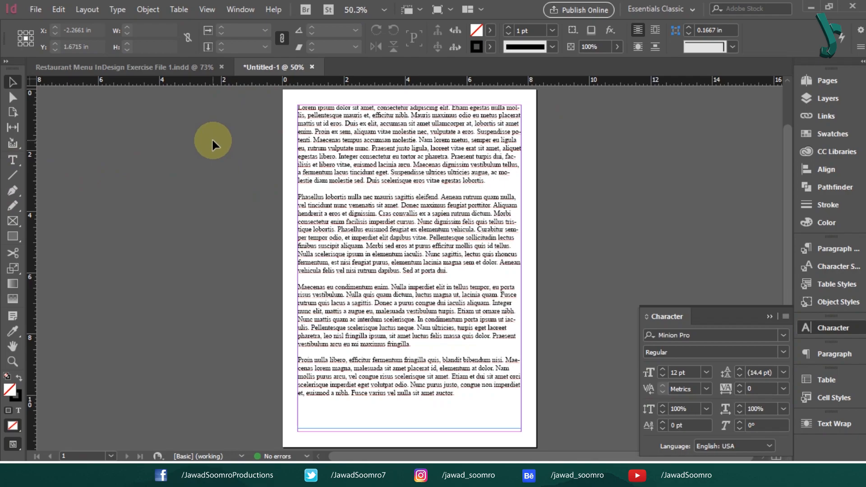
# Open the Tabs panel for the Lorem ipsum frame, place it directly above the text and widen it to the frame's full width
pyautogui.click(125, 11)
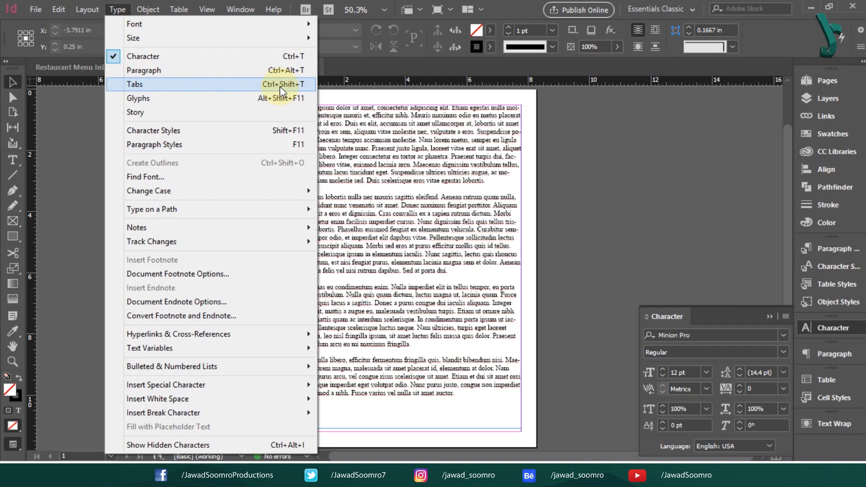
pyautogui.hotkey('ctrl', 'shift', 't')
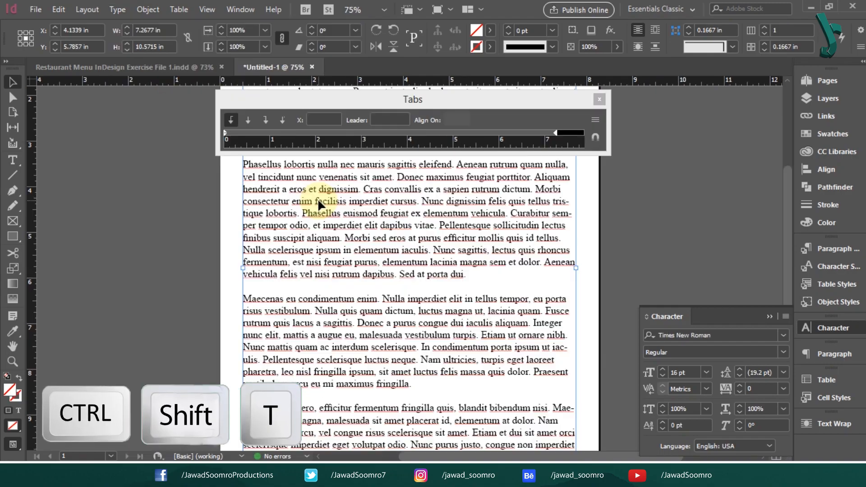
pyautogui.scroll(10, 318, 198)
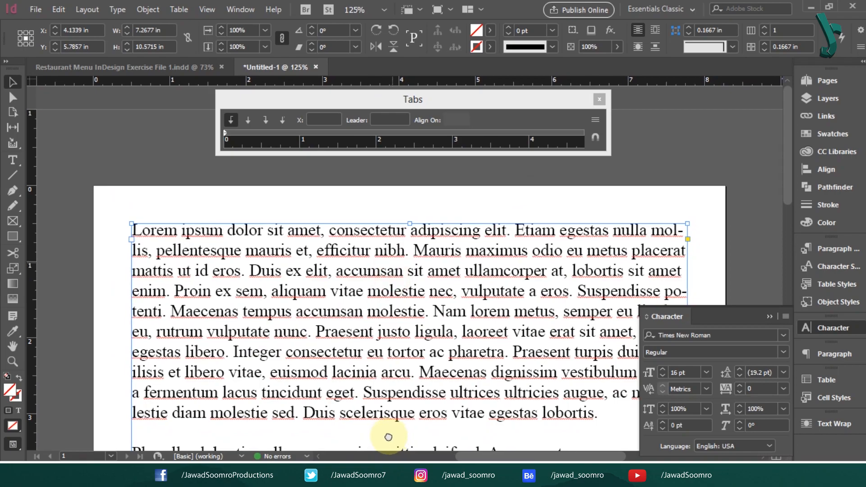
pyautogui.doubleClick(141, 232)
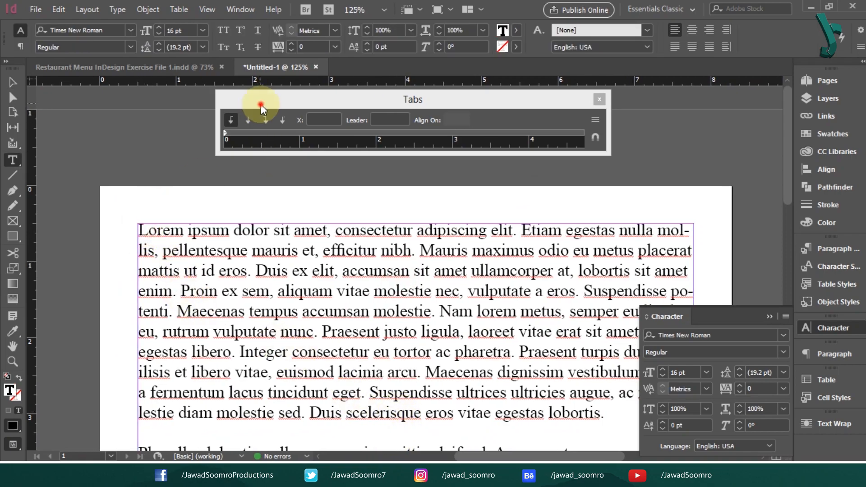
pyautogui.moveTo(261, 104); pyautogui.dragTo(131, 186)
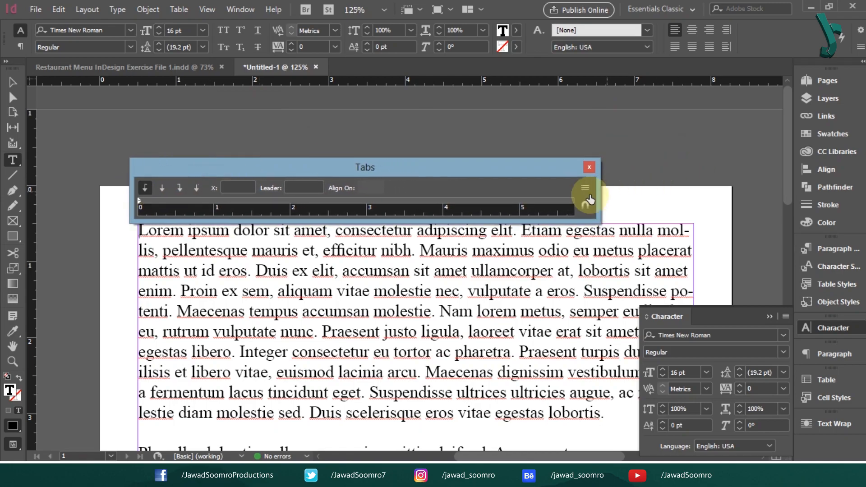
pyautogui.moveTo(600, 189); pyautogui.dragTo(708, 190)
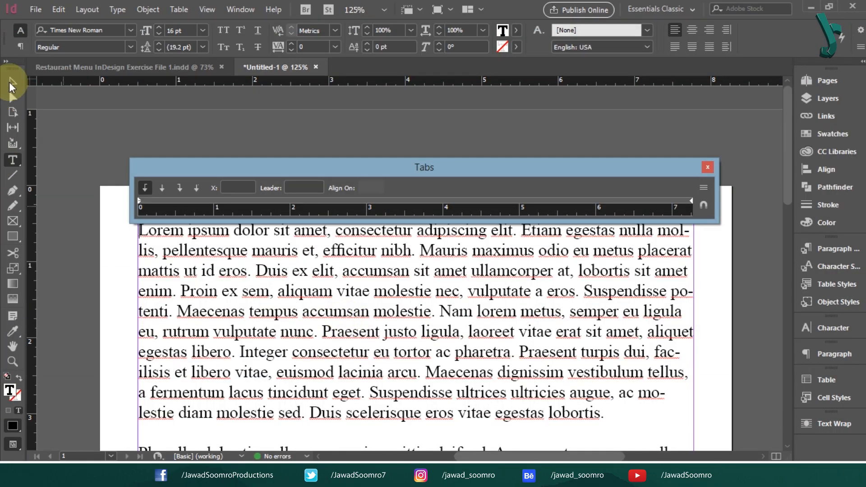
pyautogui.click(12, 82)
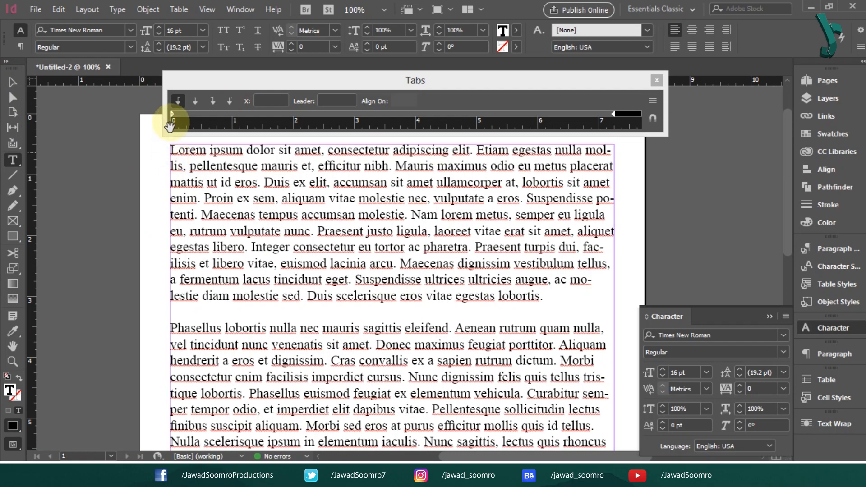
# Set a left-justified tab stop at 0.5 in and indent the first Lorem ipsum paragraph with a tab
pyautogui.press('Tab')
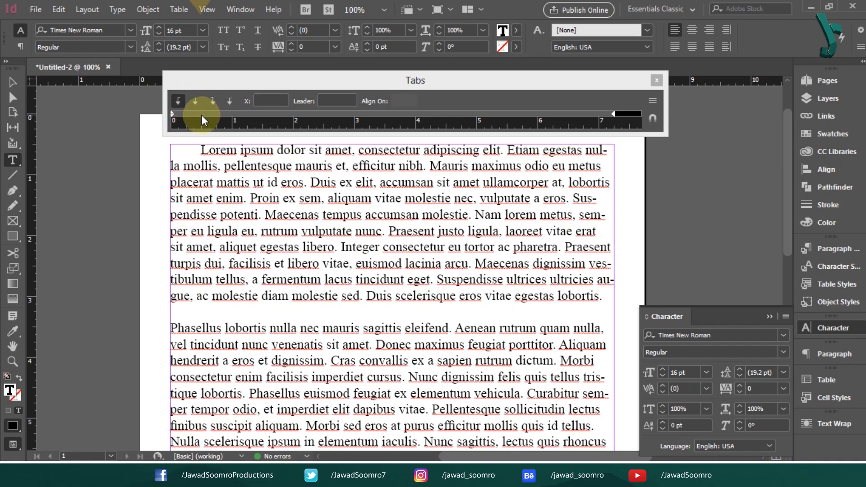
pyautogui.press('BackSpace')
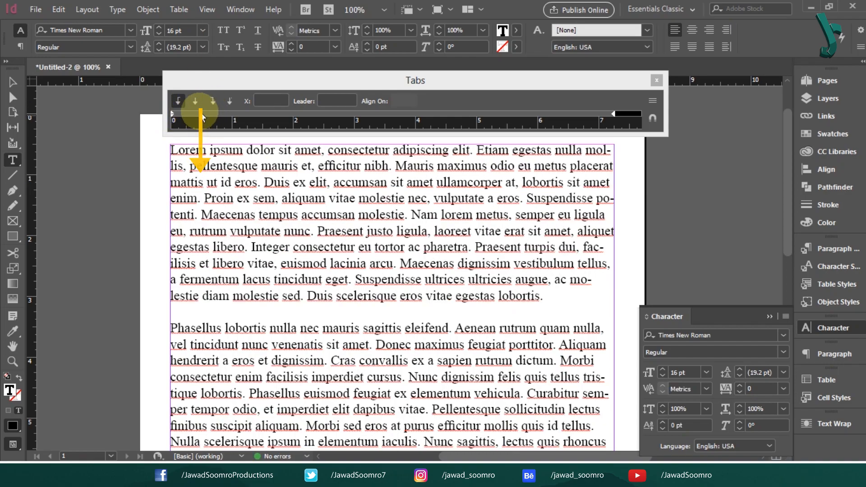
pyautogui.click(271, 99)
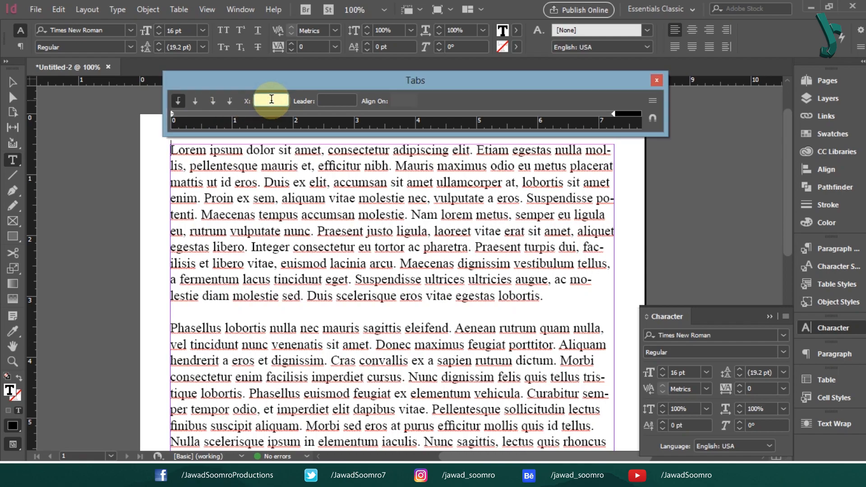
pyautogui.write('0.5')
pyautogui.press('Tab')
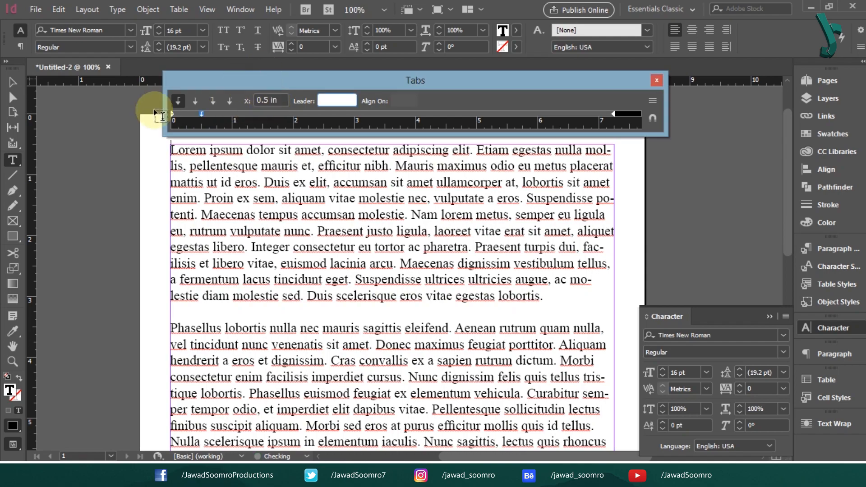
pyautogui.click(171, 151)
pyautogui.press('Tab')
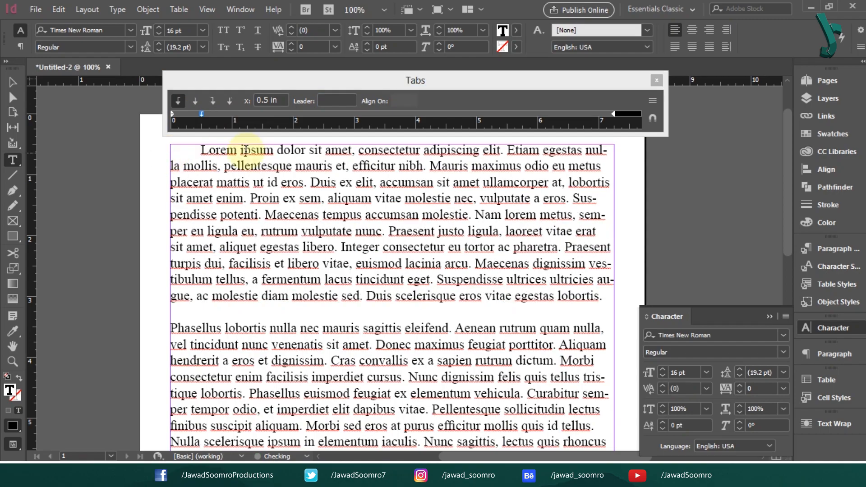
pyautogui.click(17, 82)
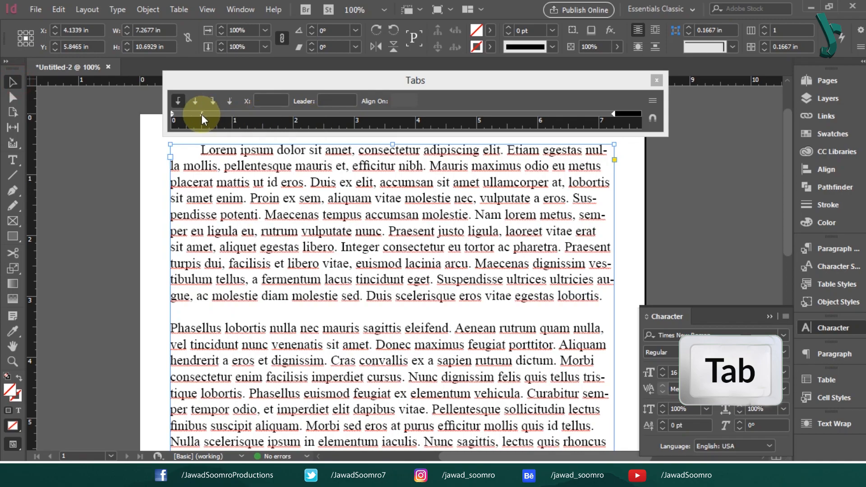
# Try the first paragraph's tab stop at 2.125 in and 6 in, and return it to 0.5 in
pyautogui.moveTo(201, 114); pyautogui.dragTo(301, 116)
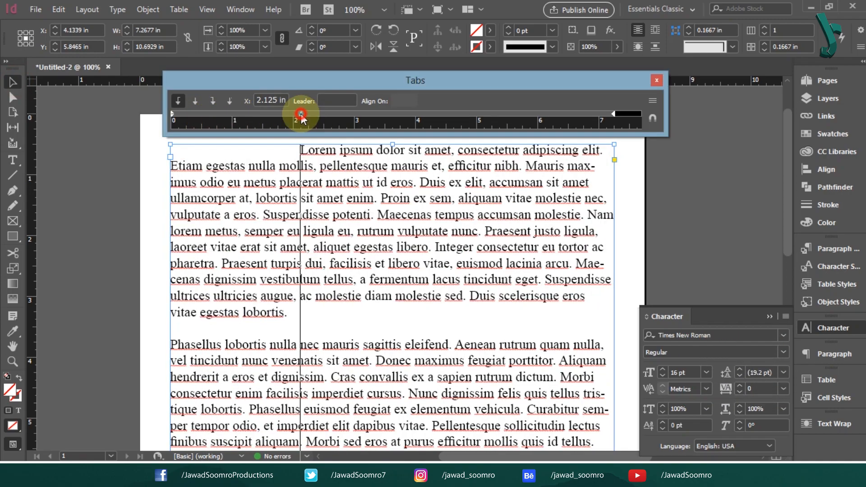
pyautogui.doubleClick(270, 100)
pyautogui.write('6')
pyautogui.press('Tab')
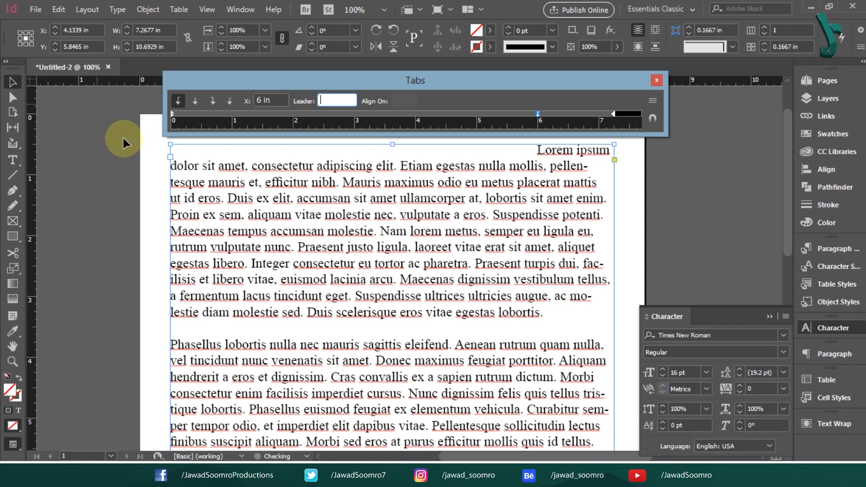
pyautogui.moveTo(537, 114)
pyautogui.mouseDown()
pyautogui.moveTo(463, 122)
pyautogui.moveTo(228, 108)
pyautogui.moveTo(204, 116)
pyautogui.mouseUp()
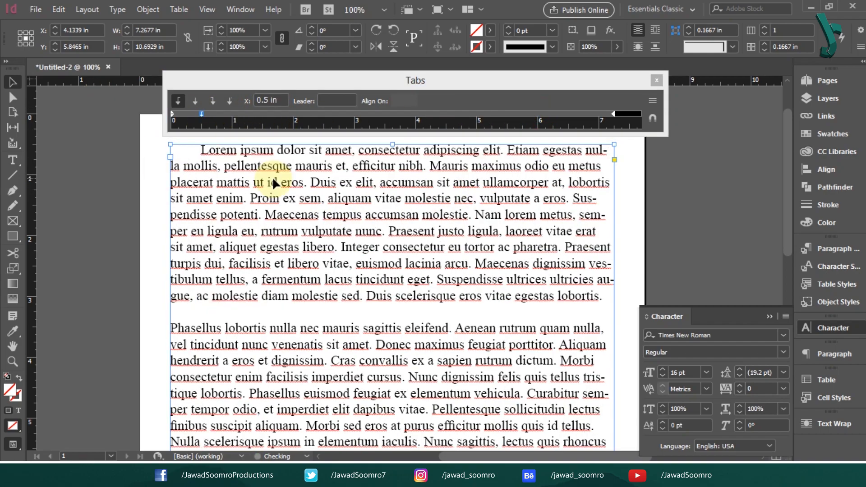
pyautogui.click(76, 201)
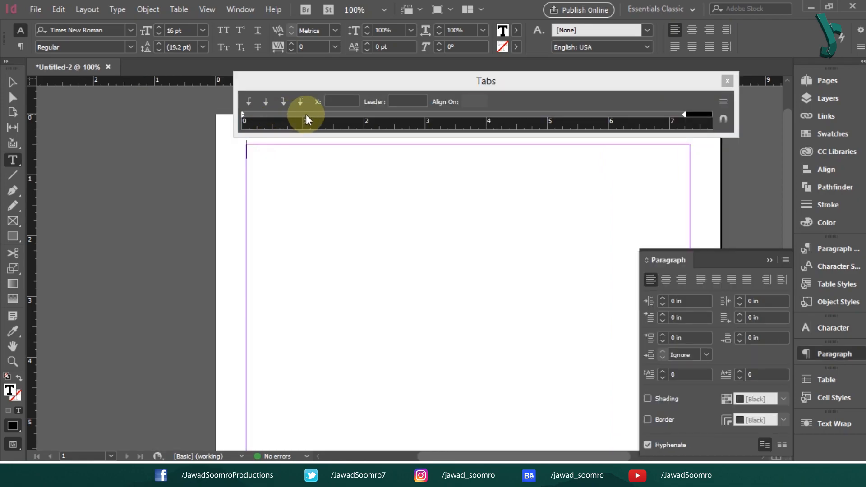
# Place four center-justified tab stops for the empty text frame at about 1, 2.75, 4.25 and 6 in
pyautogui.click(302, 114)
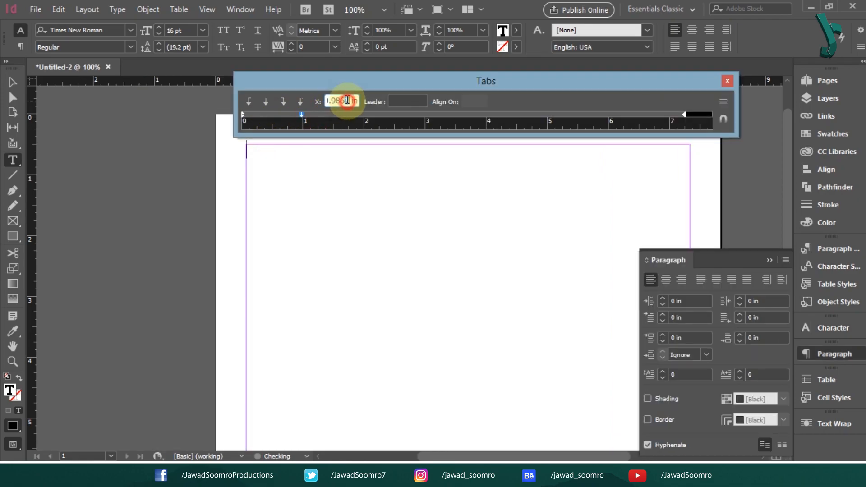
pyautogui.click(410, 114)
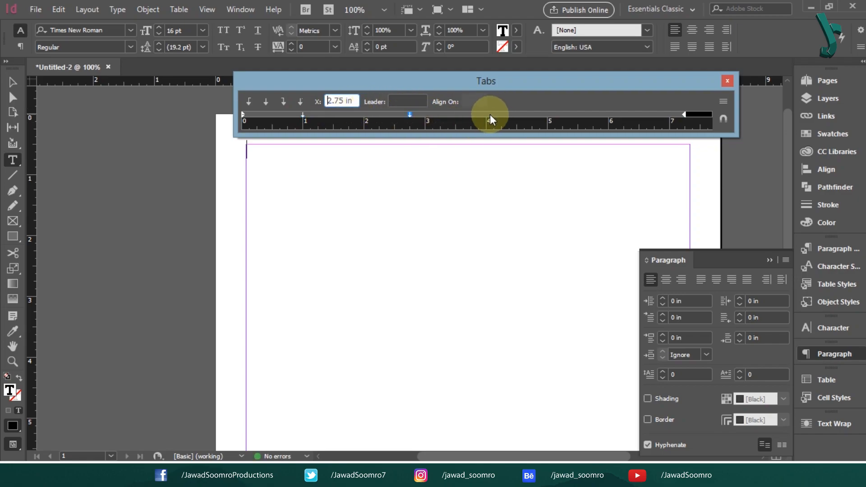
pyautogui.click(501, 115)
pyautogui.moveTo(602, 115); pyautogui.dragTo(608, 114)
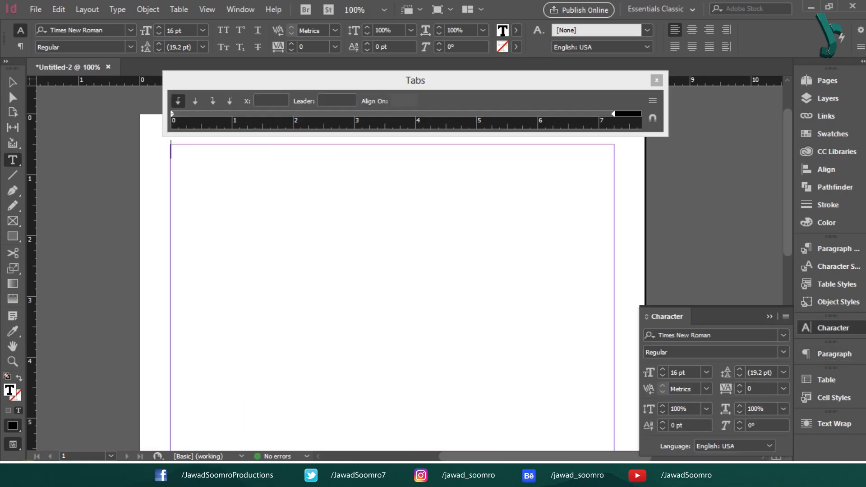
# Enter "Mushroom Soup, Vermicelli Soup, Chicken Corn Soup, Ginger Soup" in the empty frame, correcting the spelling of Vermicelli
pyautogui.write('Mushroo')
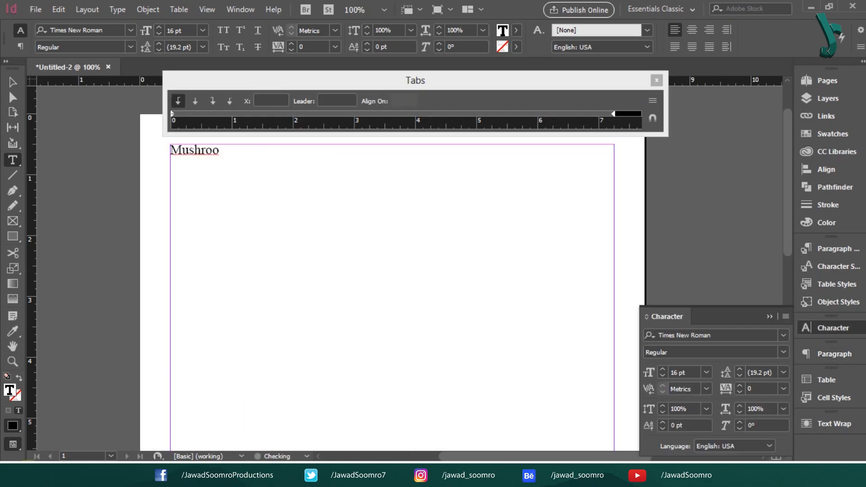
pyautogui.write('m Soup, Vermecill')
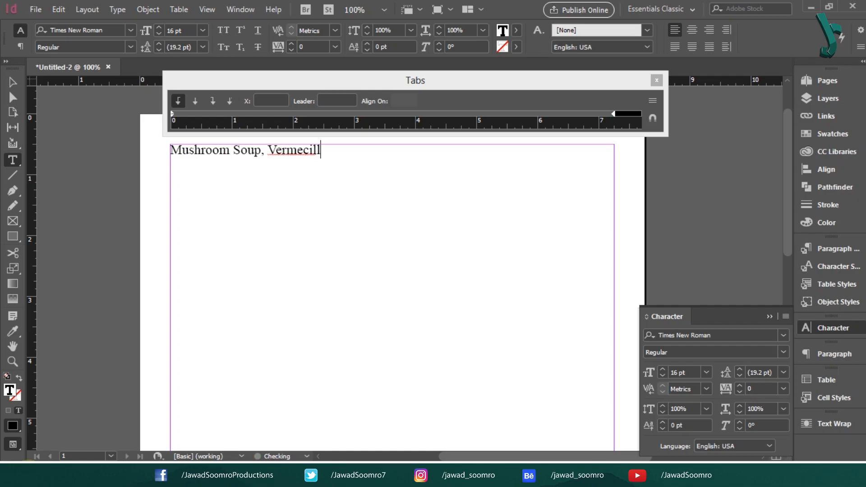
pyautogui.write('i Soup')
pyautogui.rightClick(302, 152)
pyautogui.click(329, 163)
pyautogui.click(369, 152)
pyautogui.write(', Chick')
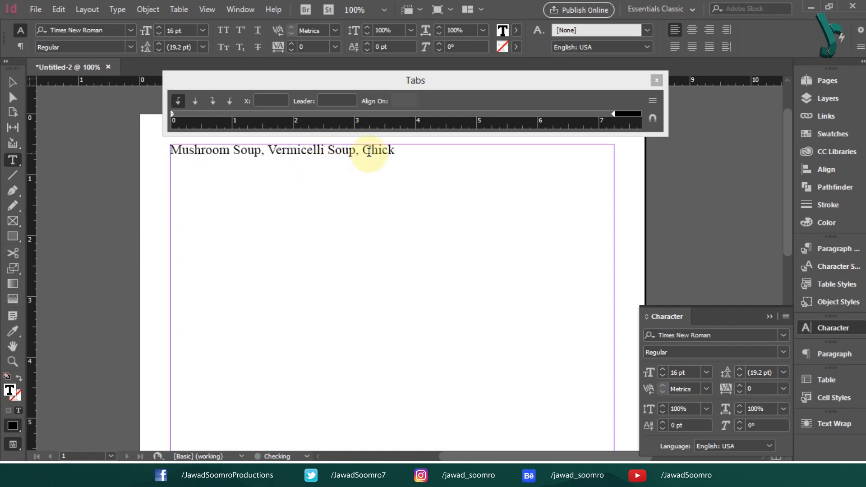
pyautogui.write('en Corn Soup, Gin')
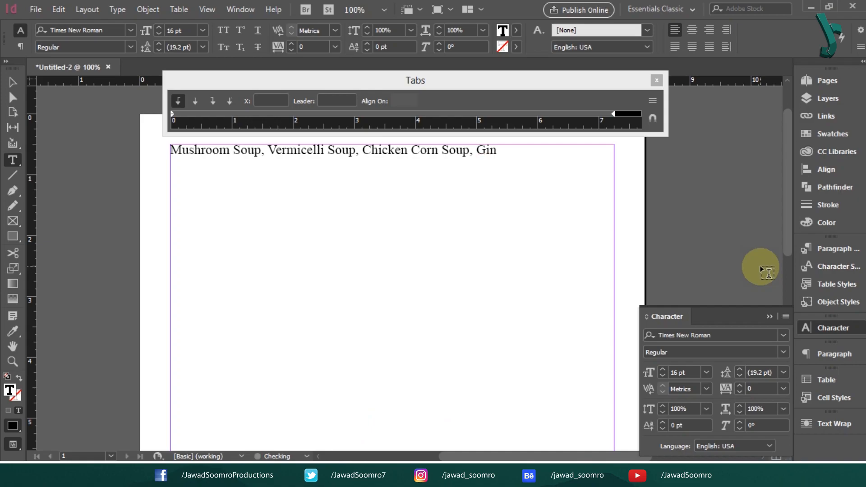
pyautogui.write('ger Soup')
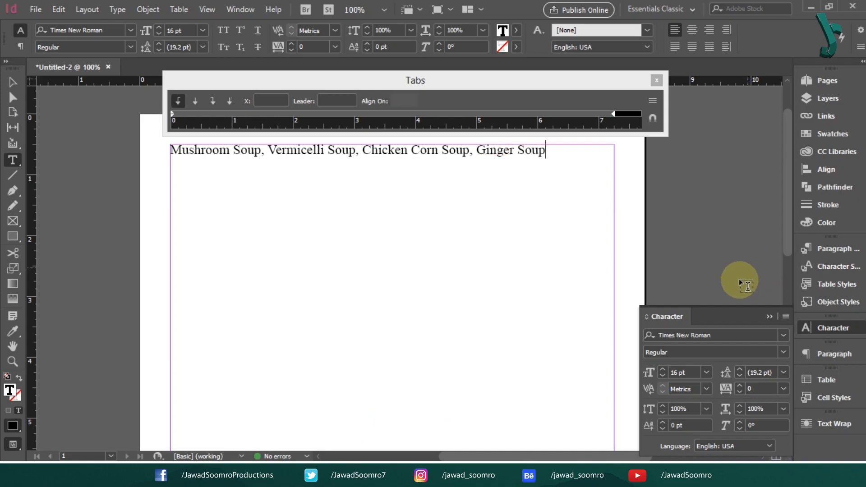
# Choose center-justified tabs and insert a tab before each of the four soup names
pyautogui.click(194, 101)
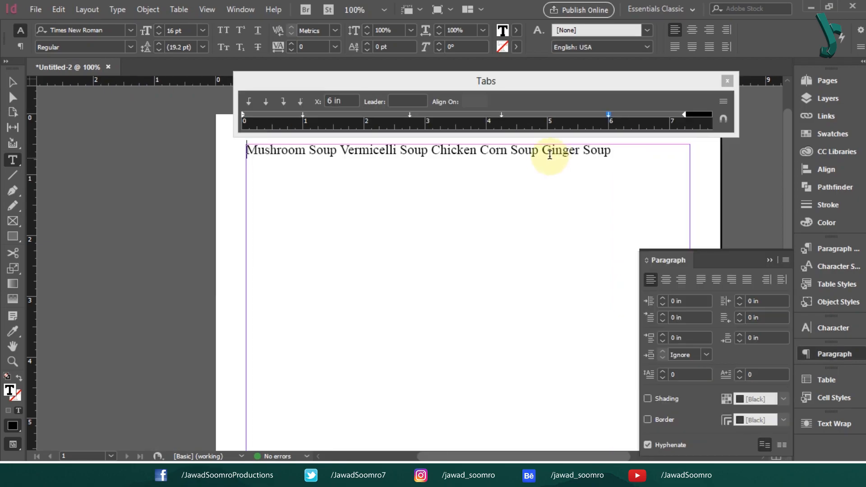
pyautogui.click(542, 153)
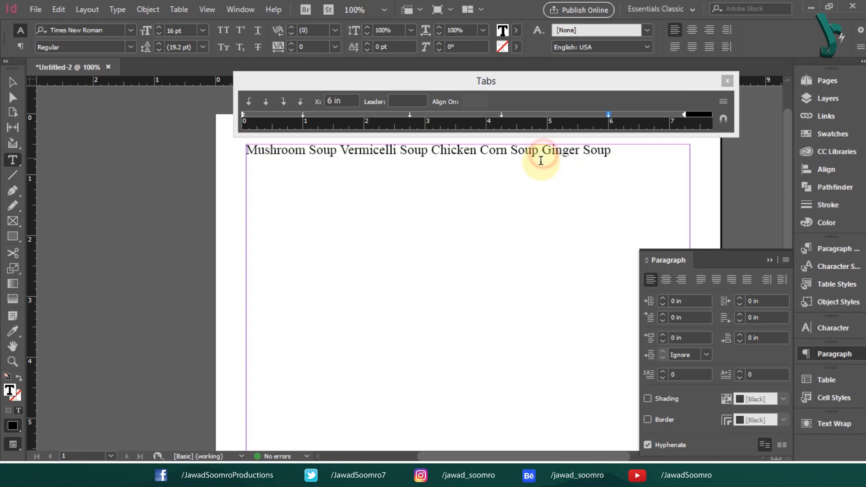
pyautogui.press('Tab')
pyautogui.click(430, 152)
pyautogui.press('Tab')
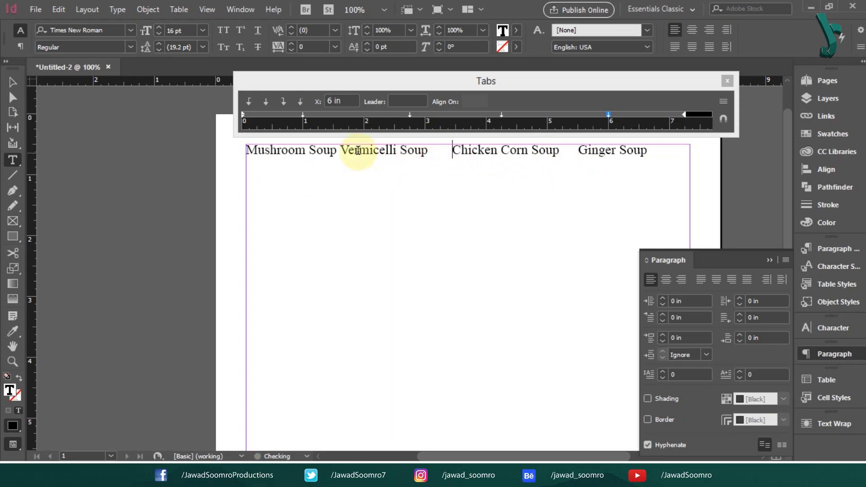
pyautogui.click(340, 153)
pyautogui.press('Tab')
pyautogui.click(247, 152)
pyautogui.press('Tab')
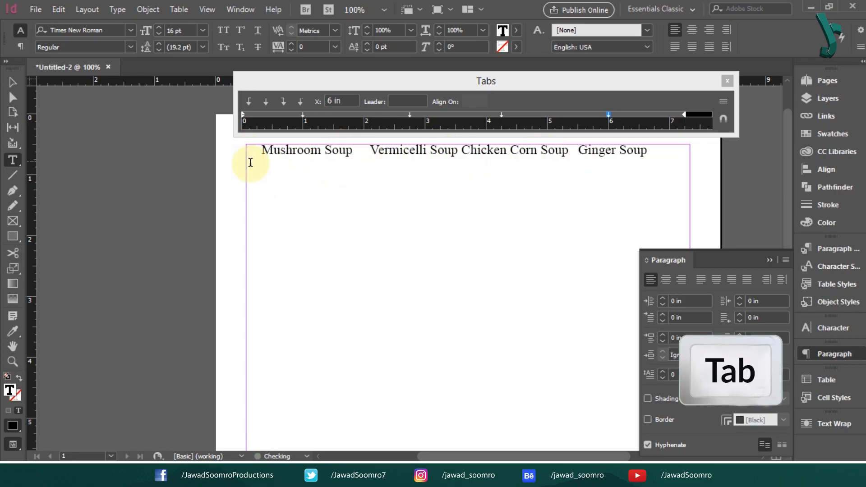
# Move the third tab stop, under Chicken Corn Soup, to about 4.6 in
pyautogui.click(502, 114)
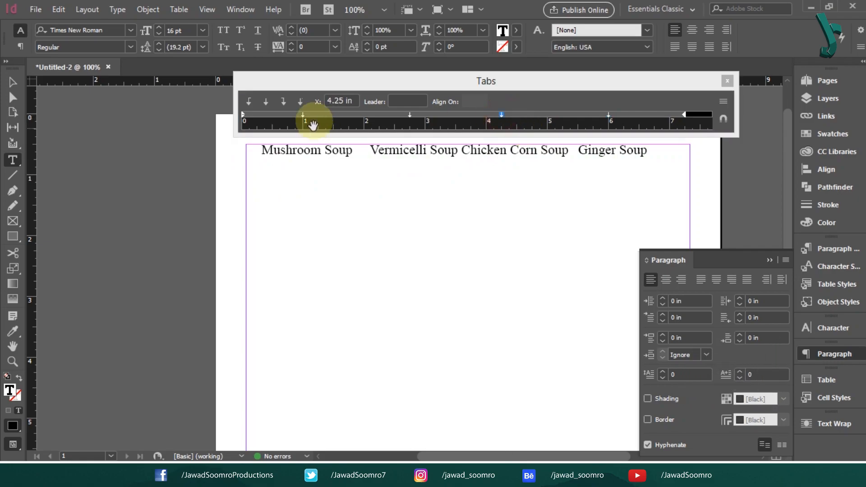
pyautogui.click(345, 101)
pyautogui.press('Up')
pyautogui.press('Up')
pyautogui.press('Up')
pyautogui.press('Up')
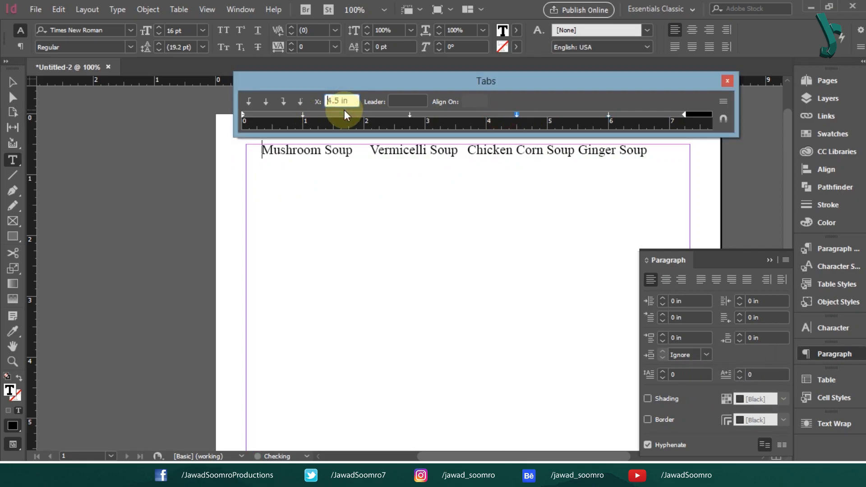
# Move the fourth tab stop, for Ginger Soup, to 6.375 in and place the text cursor back in the soup line
pyautogui.click(608, 115)
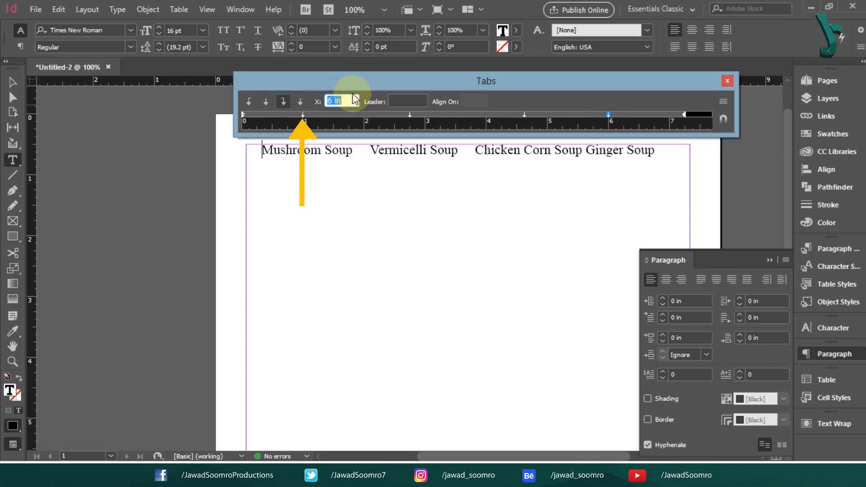
pyautogui.press('Up')
pyautogui.press('Up')
pyautogui.press('Up')
pyautogui.press('Up')
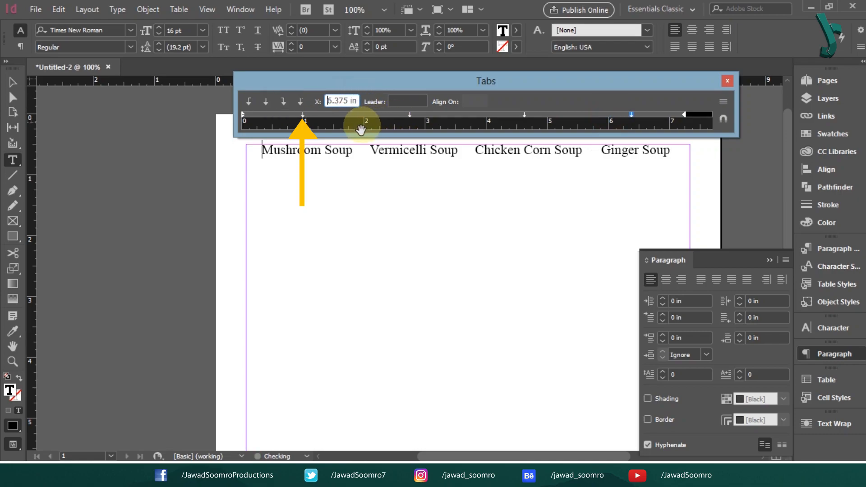
pyautogui.click(12, 82)
pyautogui.doubleClick(288, 158)
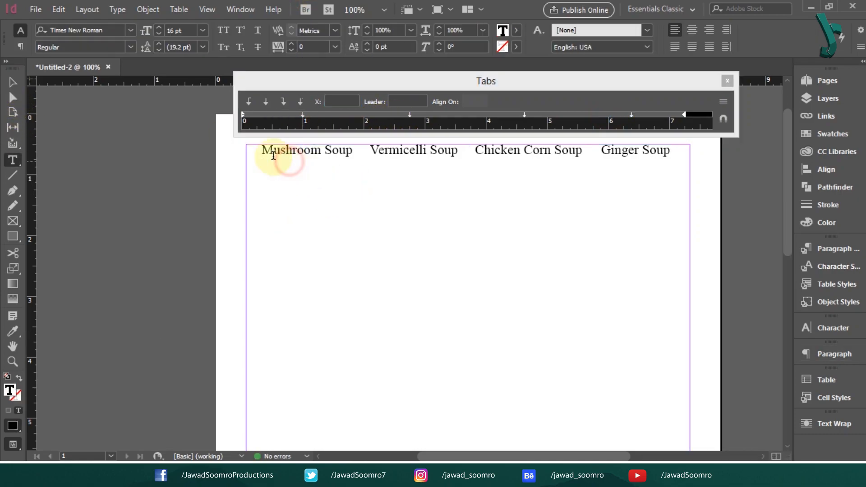
# Change the four center-justified tab stops of the soup line, at 1, 2.75, 4.625 and 6.375 in, to left-justified
pyautogui.click(254, 149)
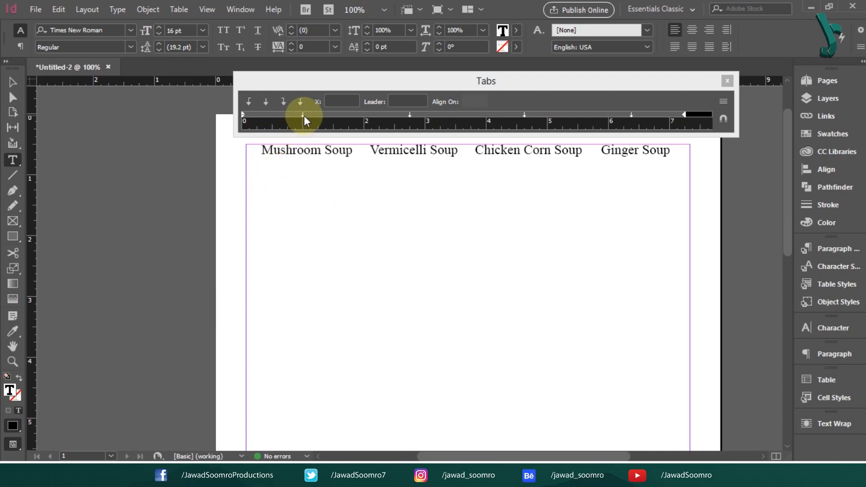
pyautogui.click(303, 115)
pyautogui.click(249, 102)
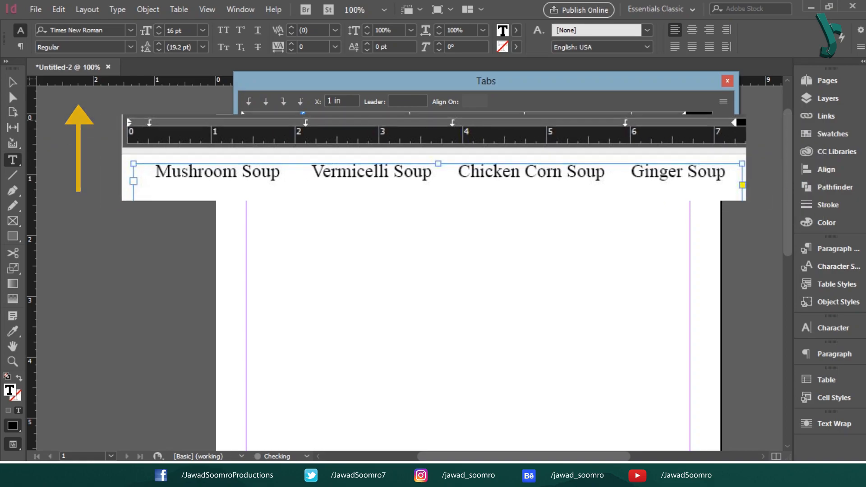
pyautogui.click(410, 116)
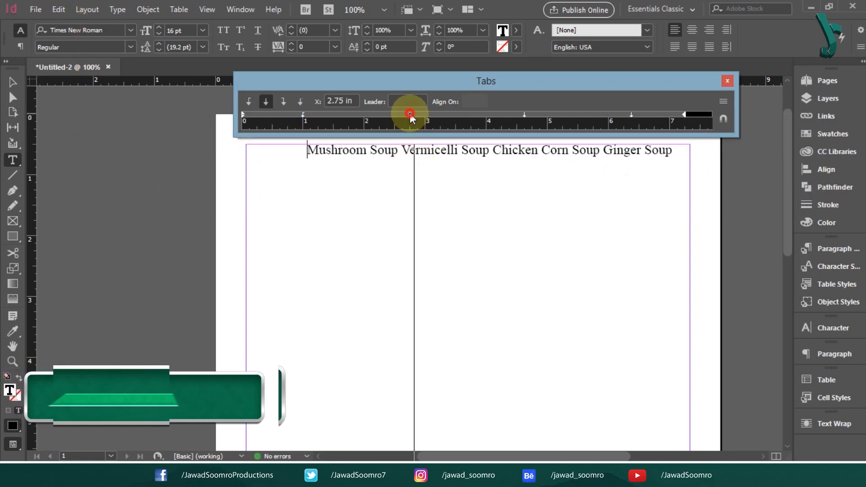
pyautogui.click(249, 101)
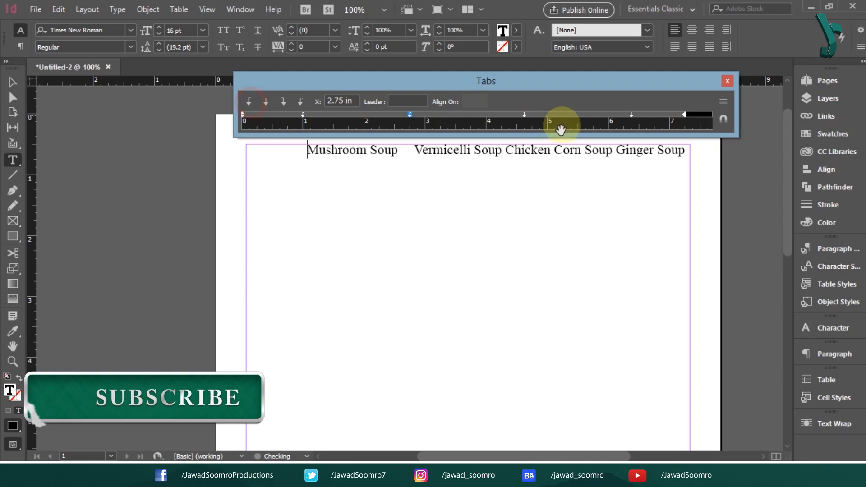
pyautogui.click(524, 115)
pyautogui.click(248, 102)
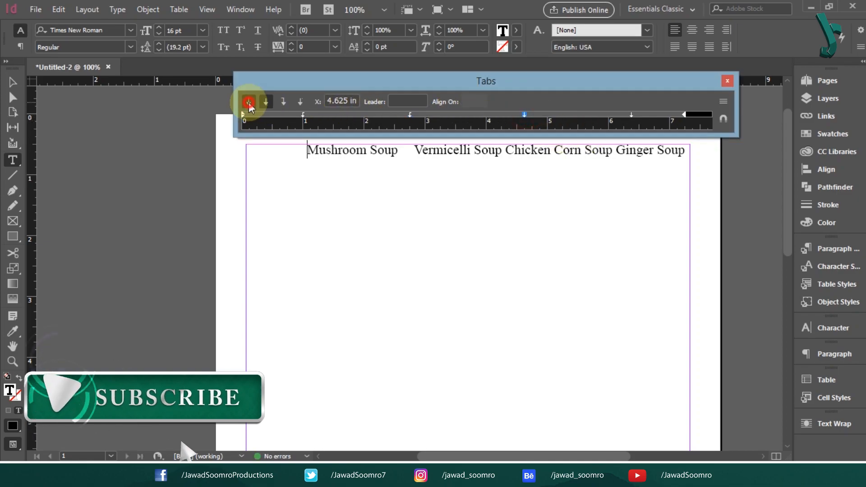
pyautogui.click(633, 117)
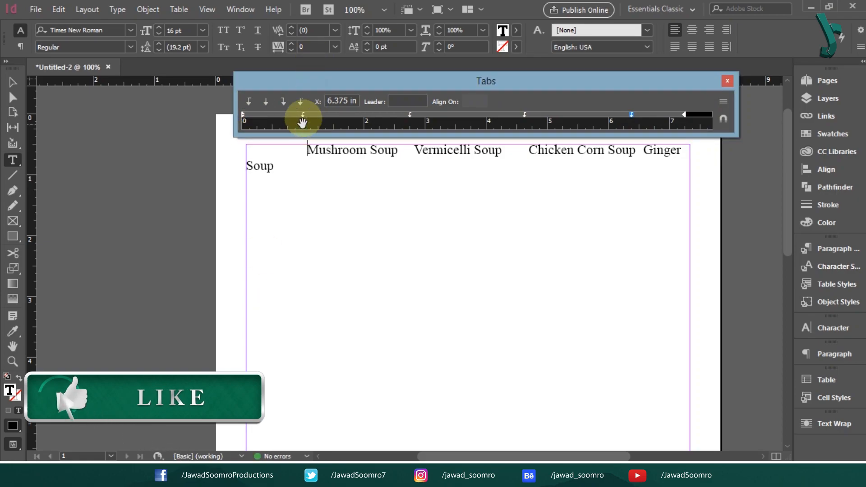
# Move the first left-justified tab stop to about 0.25 in and set the second to 2.25 in
pyautogui.moveTo(303, 115); pyautogui.dragTo(258, 115)
pyautogui.moveTo(410, 115); pyautogui.dragTo(380, 116)
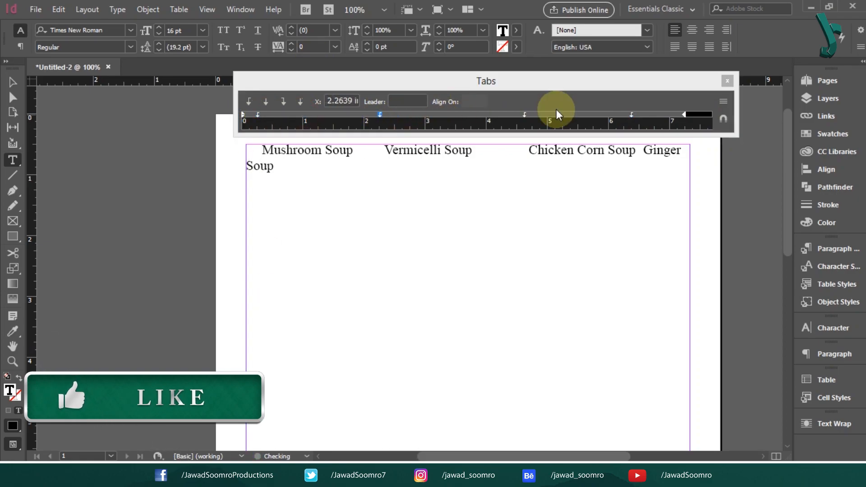
pyautogui.doubleClick(344, 101)
pyautogui.write('2.25')
pyautogui.press('Return')
# Set the third tab stop to 4 in and move the fourth, for Ginger Soup, to about 5.9 in
pyautogui.click(524, 115)
pyautogui.doubleClick(351, 100)
pyautogui.write('4')
pyautogui.press('Return')
pyautogui.moveTo(631, 115); pyautogui.dragTo(605, 116)
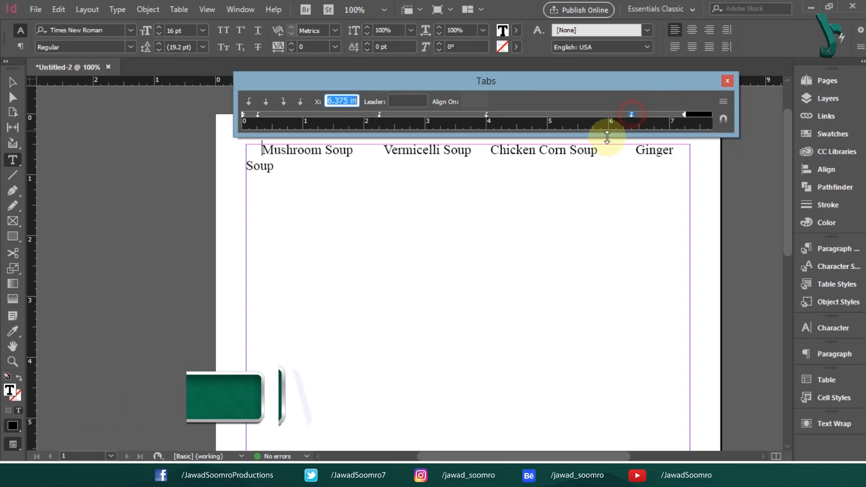
# Shift the Vermicelli Soup tab stop to 2.125 in and the Chicken Corn Soup tab stop to about 3.9 in
pyautogui.moveTo(378, 115); pyautogui.dragTo(367, 114)
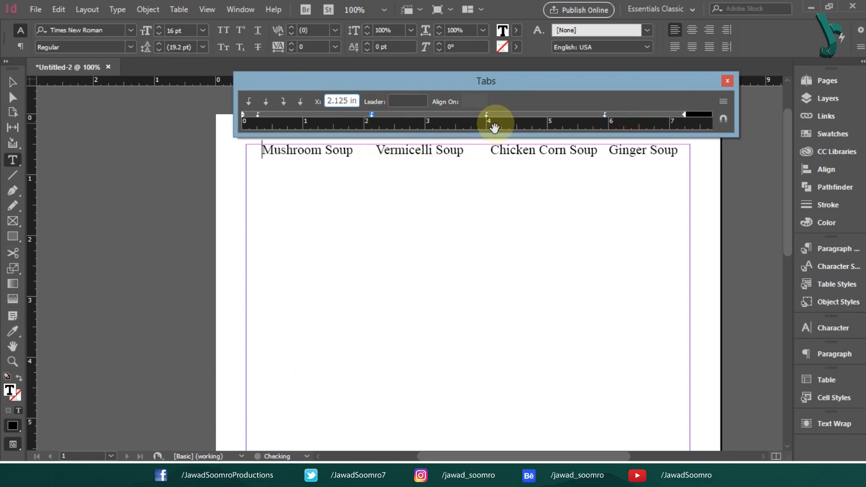
pyautogui.moveTo(486, 114); pyautogui.dragTo(478, 114)
pyautogui.click(12, 81)
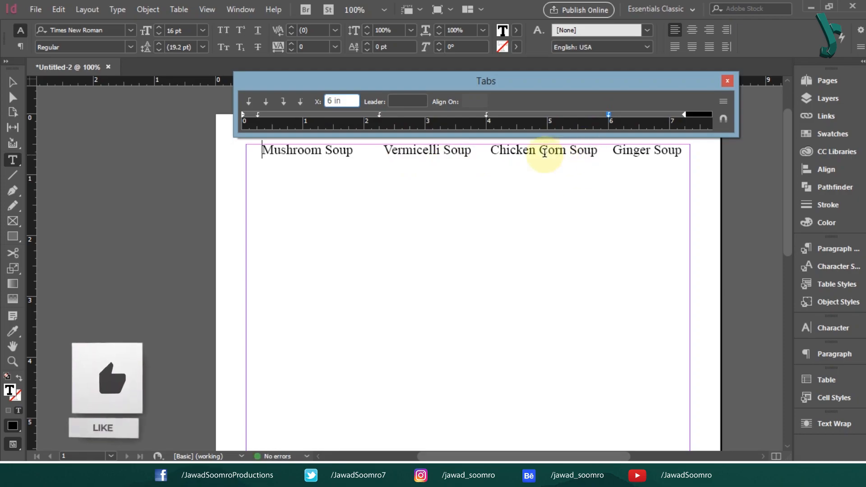
# Even out the soup spacing by moving the second, third and fourth tab stops to about 2, 3.8 and 5.8 in
pyautogui.moveTo(379, 115); pyautogui.dragTo(367, 114)
pyautogui.moveTo(486, 114); pyautogui.dragTo(474, 115)
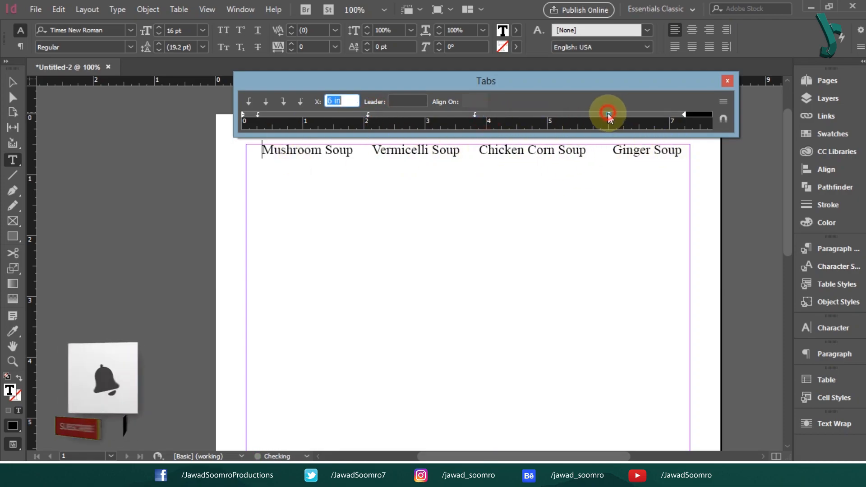
pyautogui.moveTo(608, 115); pyautogui.dragTo(597, 115)
pyautogui.click(13, 82)
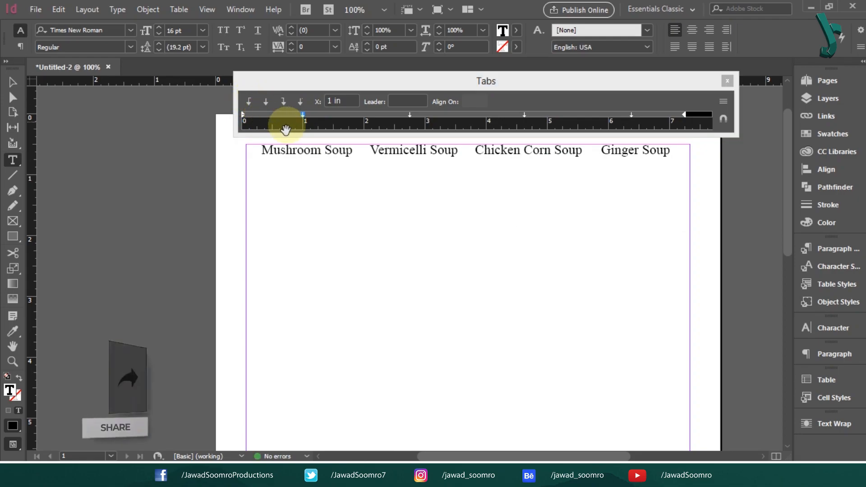
pyautogui.moveTo(286, 128); pyautogui.dragTo(303, 118)
pyautogui.click(260, 150)
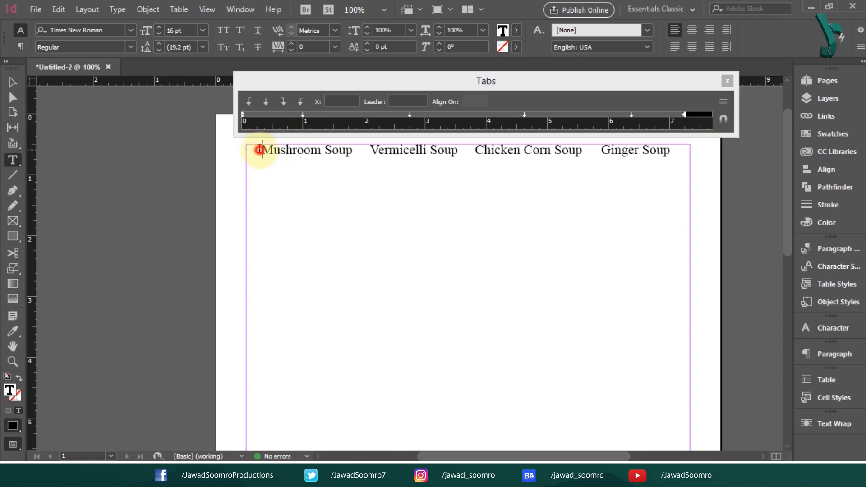
pyautogui.press('Escape')
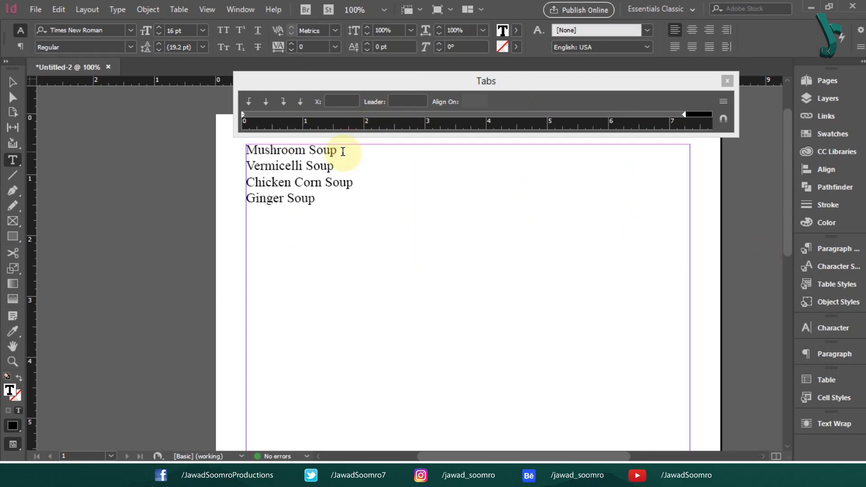
# Add the numbers 1 to 4 at the ends of the four soup lines
pyautogui.write('2')
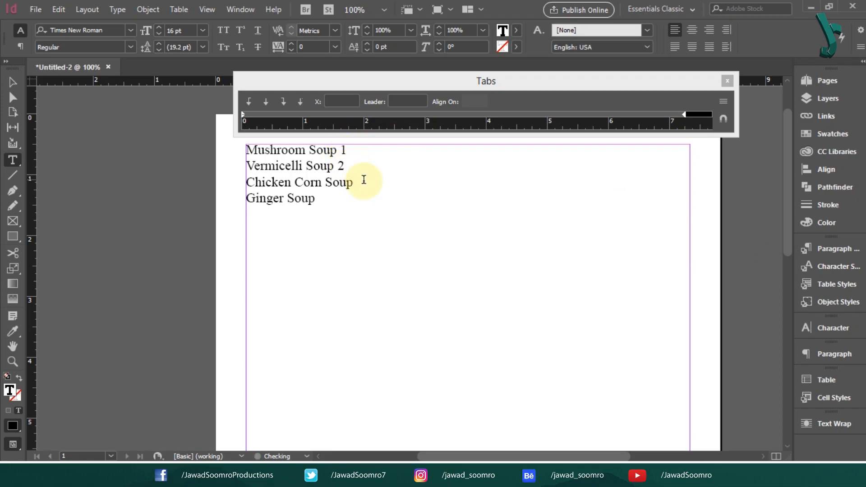
pyautogui.write('3')
pyautogui.press('Down')
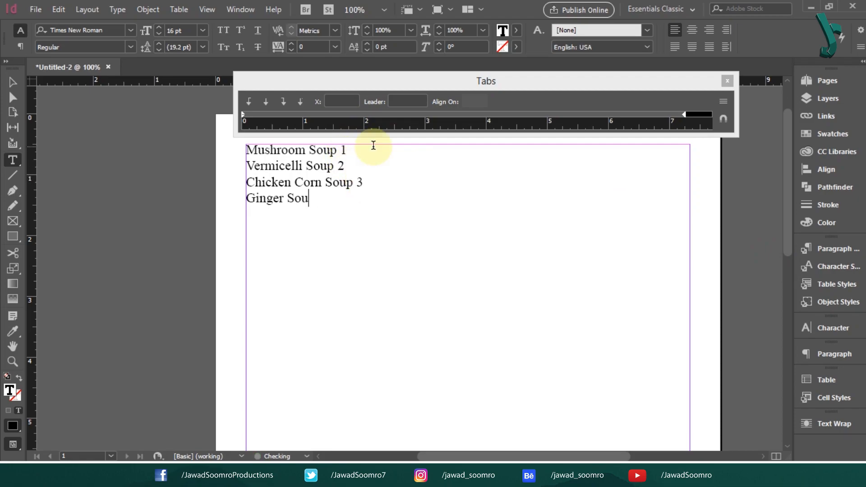
# Add a right-justified tab stop at 7 in to all four soup lines and insert a tab before each number
pyautogui.hotkey('ctrl', 'a')
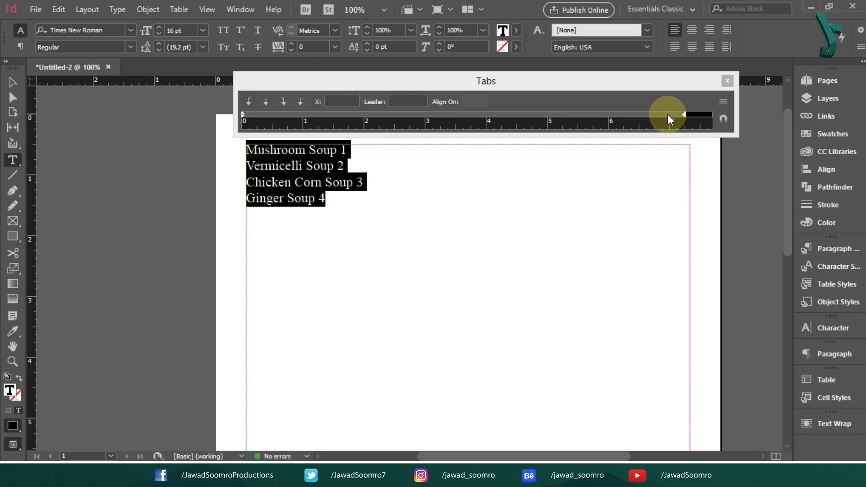
pyautogui.click(669, 114)
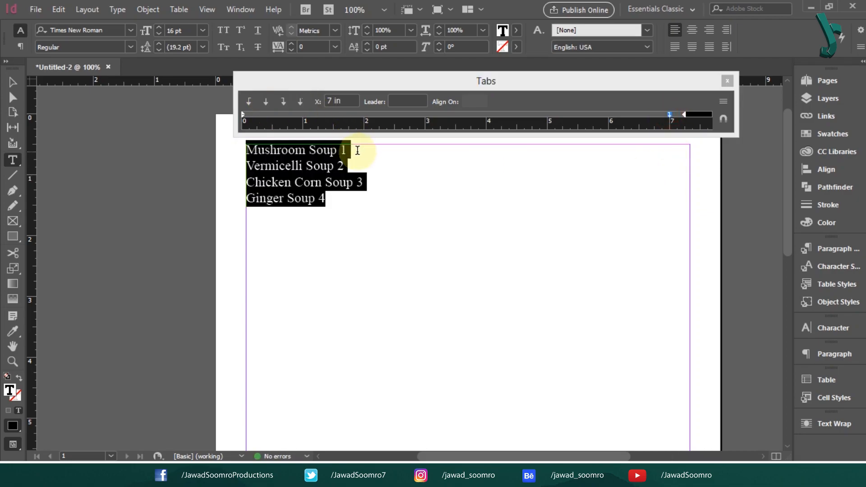
pyautogui.click(340, 150)
pyautogui.press('Tab')
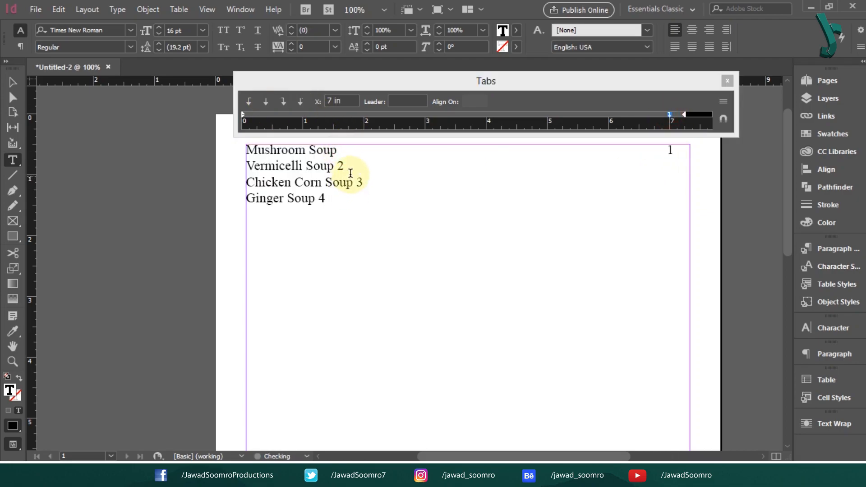
pyautogui.click(339, 166)
pyautogui.press('Tab')
pyautogui.click(357, 182)
pyautogui.press('Tab')
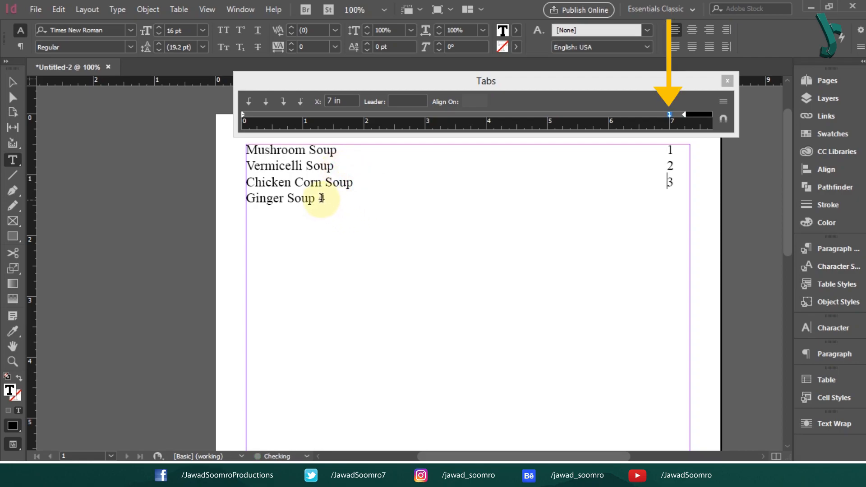
pyautogui.click(320, 199)
pyautogui.press('Tab')
# Select the text frame and move the numbers' right-justified tab stop to about 6 in, then lower it gradually to 5.9375 in
pyautogui.click(627, 178)
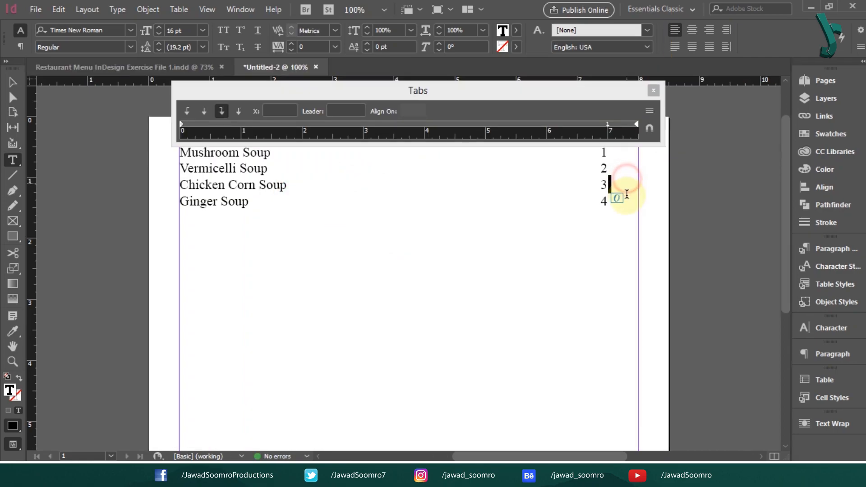
pyautogui.press('Escape')
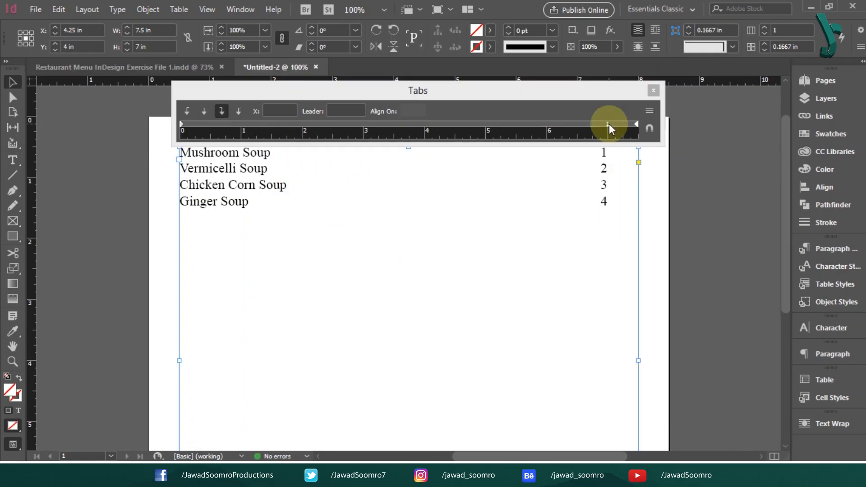
pyautogui.moveTo(607, 123); pyautogui.dragTo(546, 124)
pyautogui.click(269, 111)
pyautogui.press('Down')
pyautogui.press('Down')
pyautogui.press('Down')
pyautogui.press('Down')
pyautogui.press('Down')
pyautogui.press('Down')
pyautogui.press('Down')
pyautogui.press('Down')
pyautogui.press('Down')
pyautogui.press('Down')
pyautogui.press('Down')
pyautogui.press('Down')
pyautogui.press('Down')
pyautogui.press('Down')
pyautogui.press('Down')
pyautogui.press('Down')
pyautogui.press('Down')
pyautogui.press('Down')
pyautogui.press('Down')
pyautogui.press('Down')
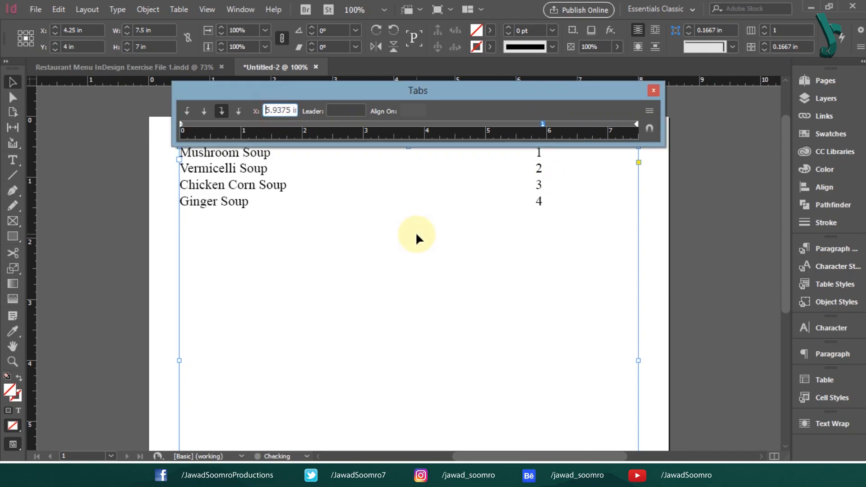
# Raise the right-justified tab stop's X position in small increments to shift the numbers back toward the right margin
pyautogui.press('Up')
pyautogui.press('Up')
pyautogui.press('Up')
pyautogui.press('Up')
pyautogui.press('Up')
pyautogui.press('Up')
pyautogui.press('Up')
pyautogui.press('Up')
pyautogui.press('Up')
pyautogui.press('Up')
pyautogui.press('Up')
pyautogui.press('Up')
pyautogui.press('Up')
pyautogui.press('Up')
pyautogui.press('Up')
pyautogui.press('Up')
pyautogui.press('Up')
pyautogui.press('Up')
pyautogui.press('Up')
pyautogui.press('Up')
pyautogui.press('Up')
pyautogui.press('Up')
pyautogui.press('Up')
pyautogui.press('Up')
pyautogui.press('Up')
pyautogui.press('Up')
pyautogui.press('Up')
pyautogui.press('Up')
pyautogui.press('Up')
pyautogui.press('Up')
pyautogui.press('Up')
pyautogui.press('Up')
pyautogui.press('Up')
pyautogui.press('Up')
pyautogui.press('Up')
pyautogui.press('Up')
pyautogui.press('Up')
pyautogui.press('Up')
pyautogui.press('Up')
pyautogui.press('Up')
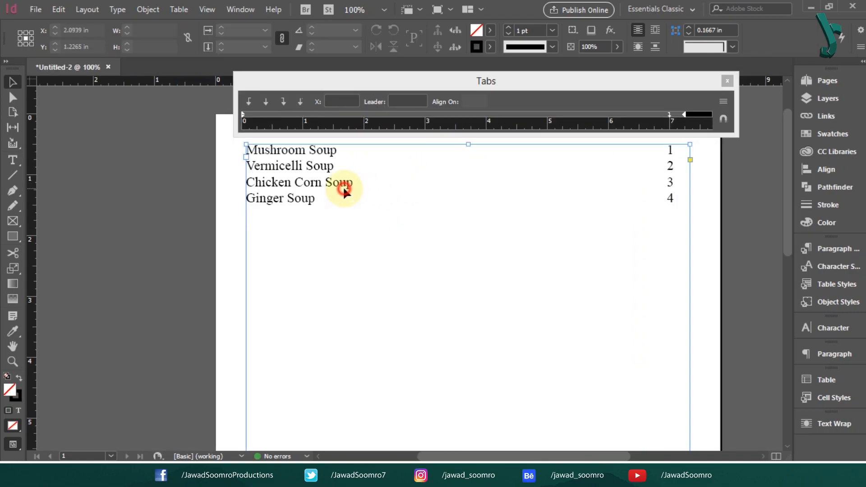
# Delete all the soup text and numbers from the frame and remove the tab stop at 7 in
pyautogui.doubleClick(343, 185)
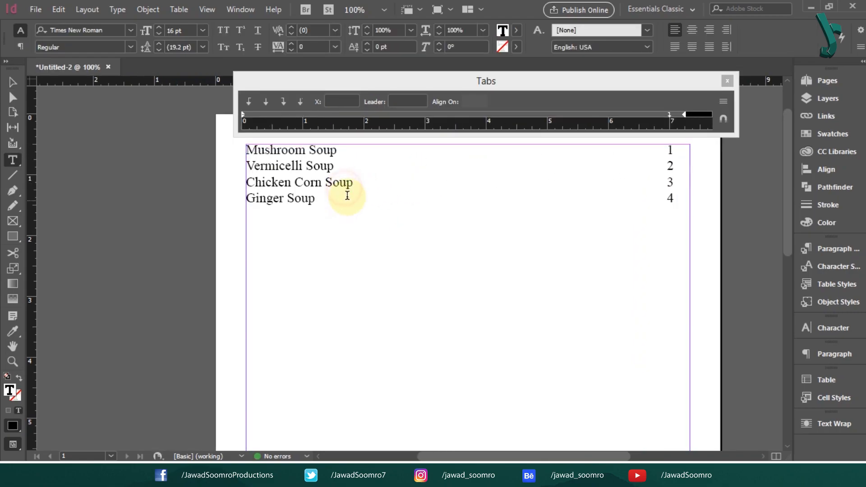
pyautogui.moveTo(681, 201); pyautogui.dragTo(103, 142)
pyautogui.press('BackSpace')
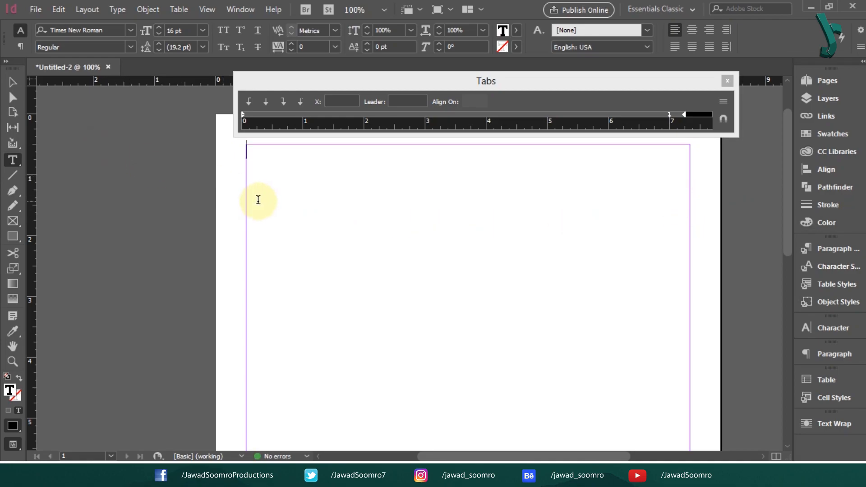
pyautogui.moveTo(669, 115); pyautogui.dragTo(300, 165)
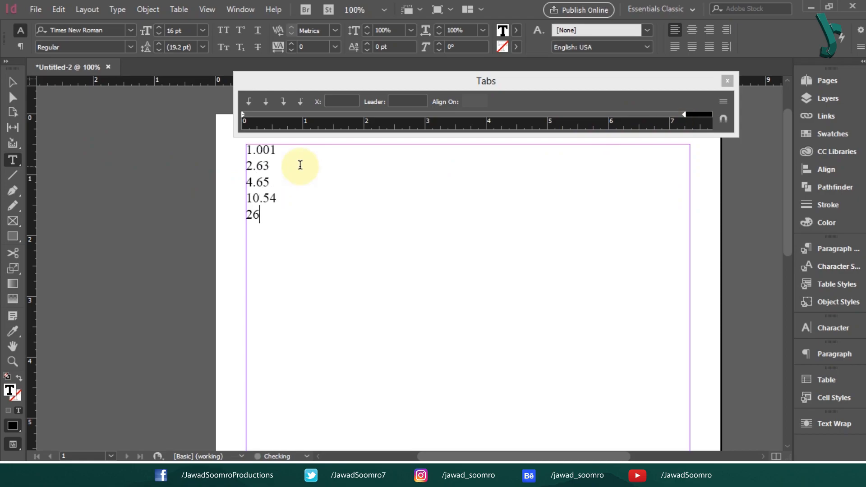
# Enter 1.001, 2.63, 4.65, 10.54 and 267.34 on separate lines and give them all a decimal tab stop at 3 in
pyautogui.click(280, 211)
pyautogui.moveTo(286, 219); pyautogui.dragTo(215, 144)
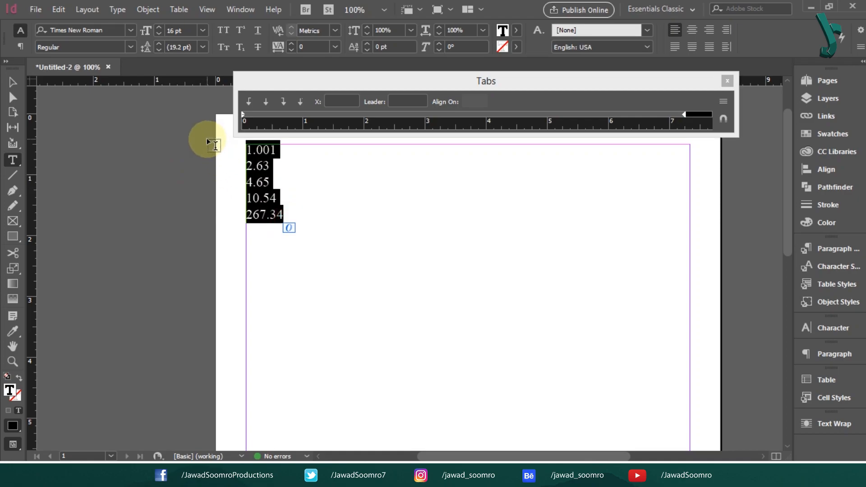
pyautogui.click(300, 101)
pyautogui.click(425, 116)
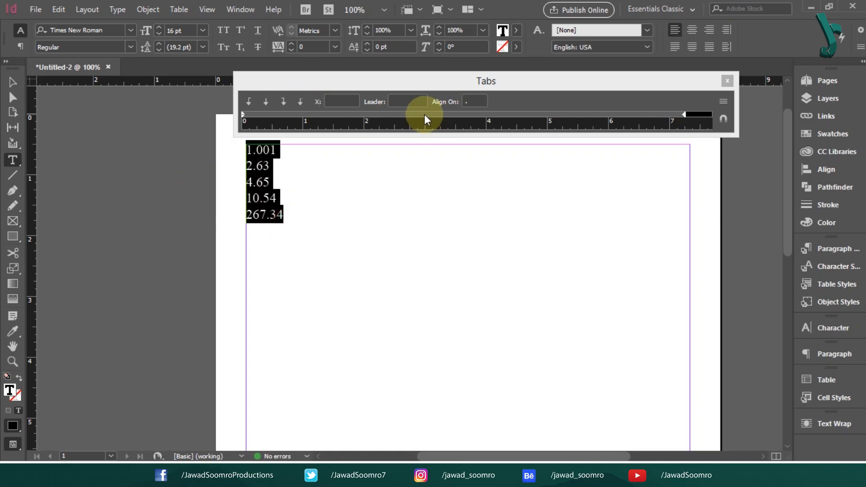
pyautogui.doubleClick(342, 101)
pyautogui.write('3')
pyautogui.press('Return')
# Insert a tab before each of the five decimal numbers so they align on the decimal tab stop
pyautogui.click(262, 165)
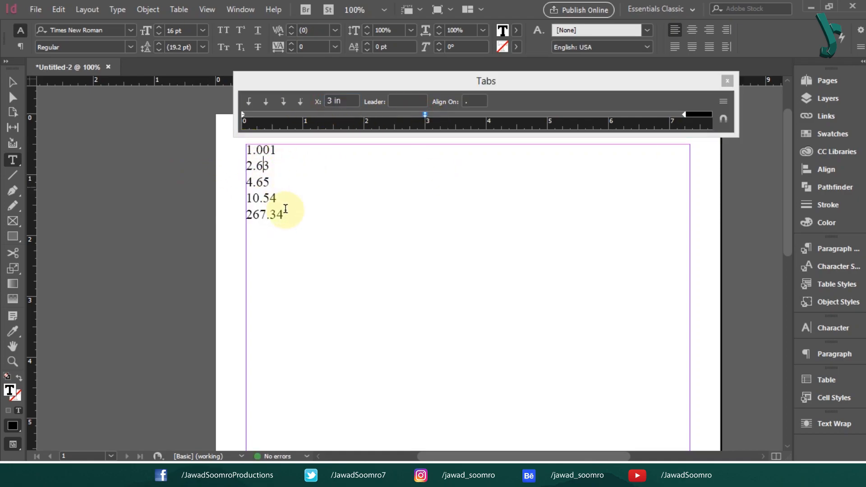
pyautogui.click(246, 150)
pyautogui.press('Tab')
pyautogui.click(245, 166)
pyautogui.press('Tab')
pyautogui.click(246, 181)
pyautogui.press('Tab')
pyautogui.click(245, 198)
pyautogui.press('Tab')
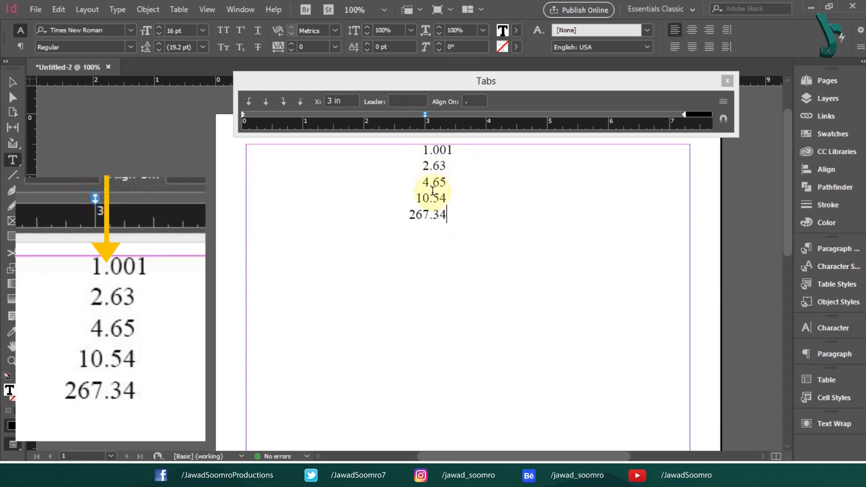
pyautogui.click(437, 231)
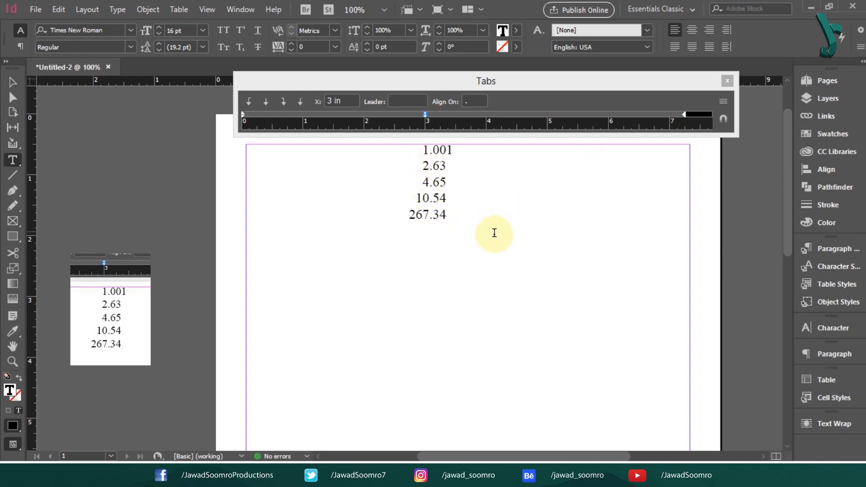
# Delete all the decimal numbers from the frame and remove the tab stop at 3 in
pyautogui.moveTo(495, 234); pyautogui.dragTo(396, 145)
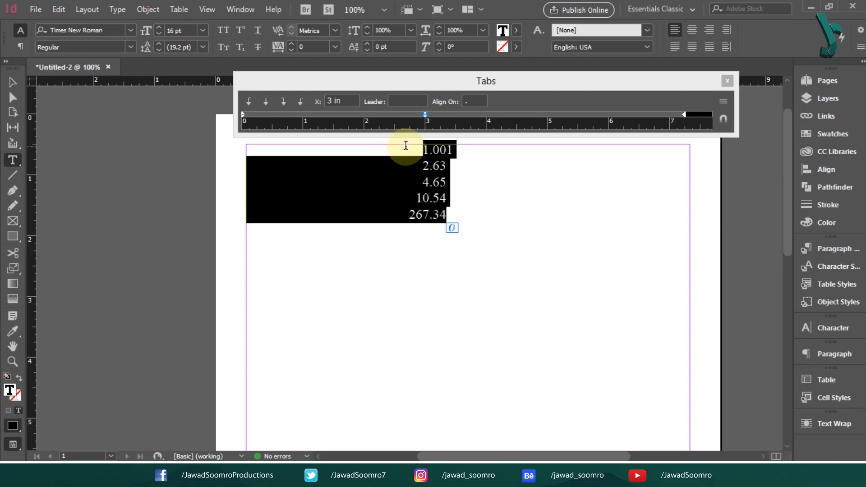
pyautogui.press('Delete')
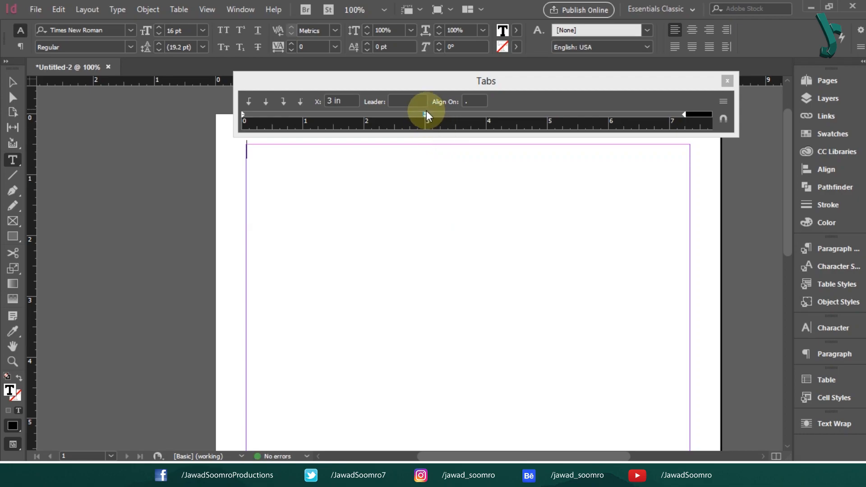
pyautogui.moveTo(426, 113); pyautogui.dragTo(401, 289)
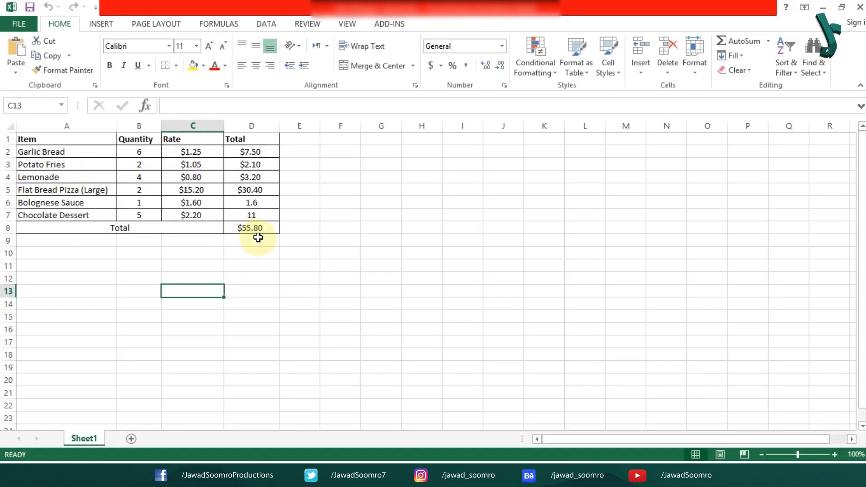
# Examine the item, quantity, rate and total table in the Excel sheet, selecting cells A1:D8
pyautogui.moveTo(250, 227); pyautogui.dragTo(42, 130)
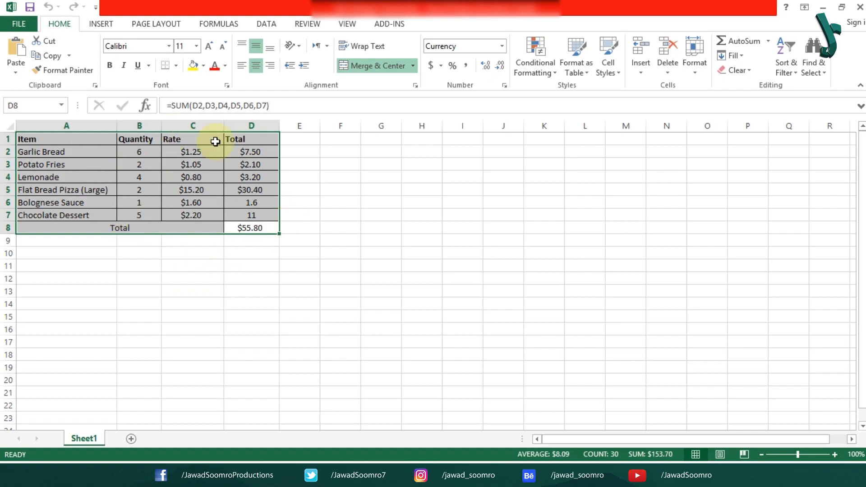
pyautogui.click(296, 192)
pyautogui.click(312, 229)
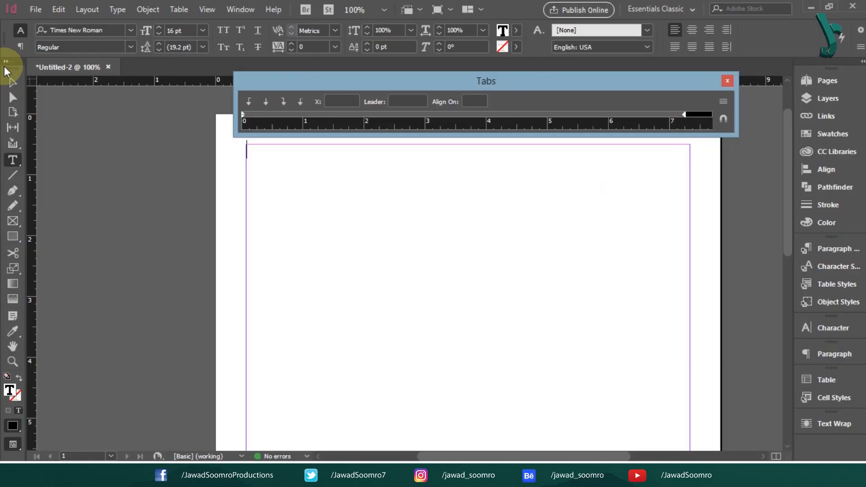
# Switch to InDesign and place the file Tab InDesign Tutorial.xlsx into the empty text frame
pyautogui.click(36, 9)
pyautogui.click(86, 191)
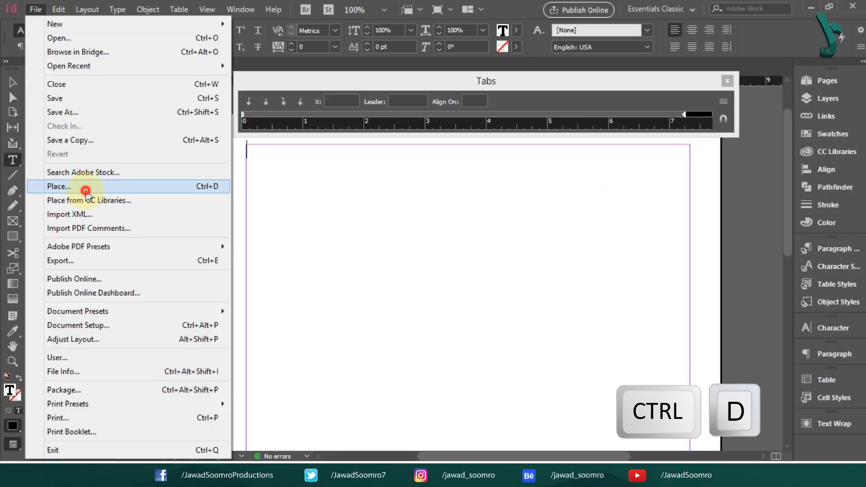
pyautogui.click(214, 189)
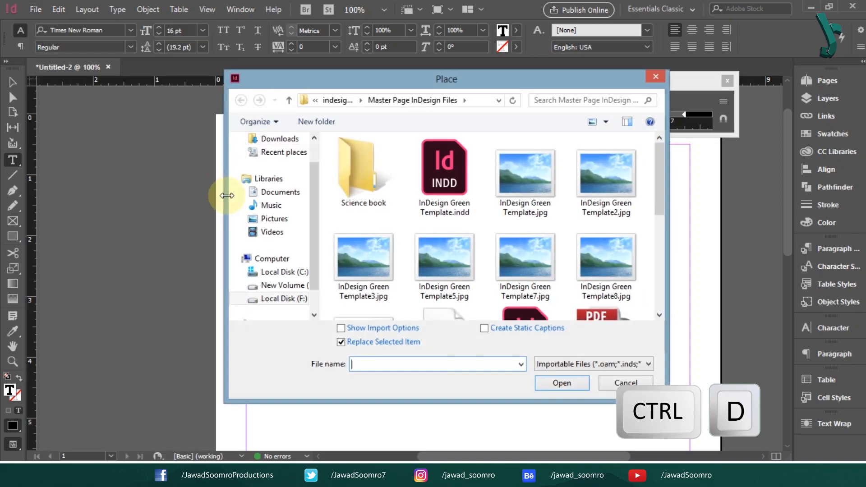
pyautogui.click(389, 198)
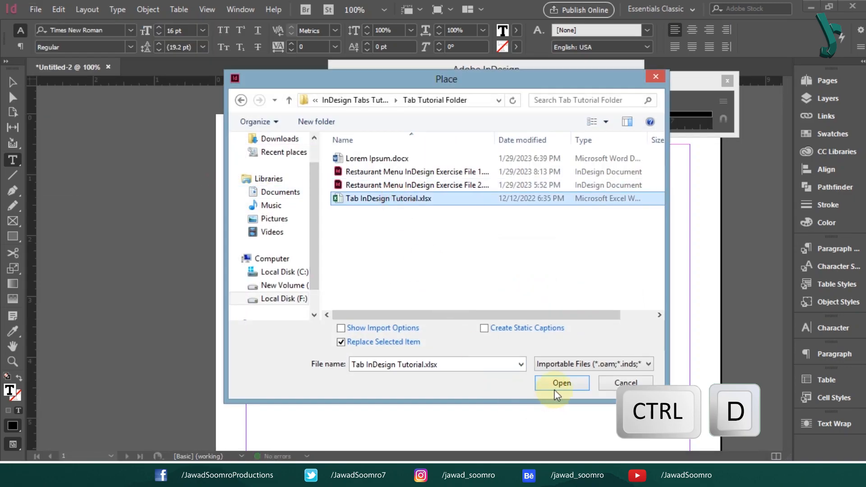
pyautogui.click(554, 389)
pyautogui.click(608, 132)
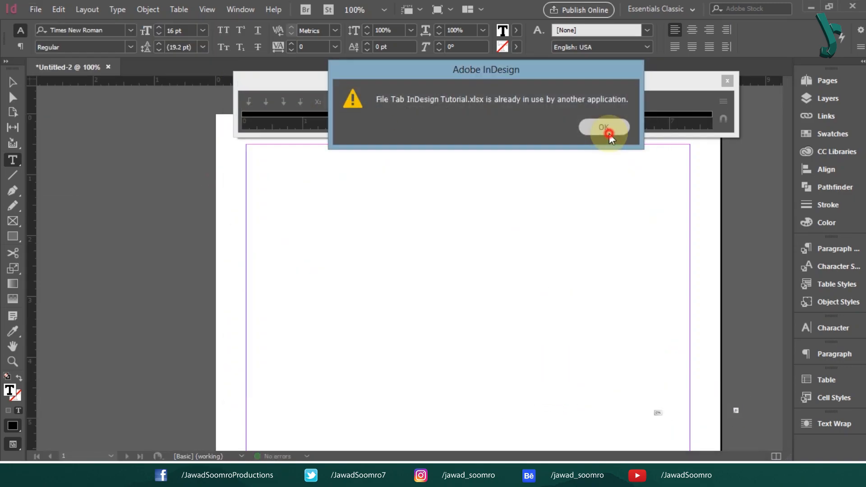
pyautogui.click(247, 147)
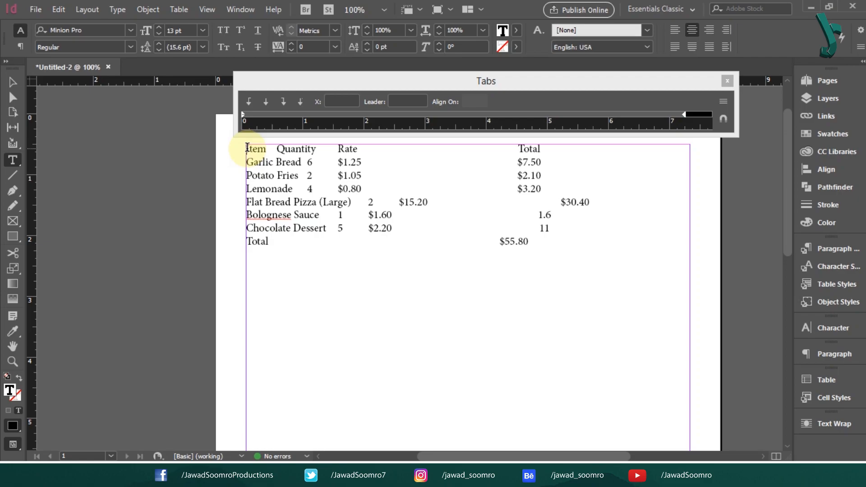
# Select all the imported table text and add a left tab stop at 0.0278 in
pyautogui.click(250, 101)
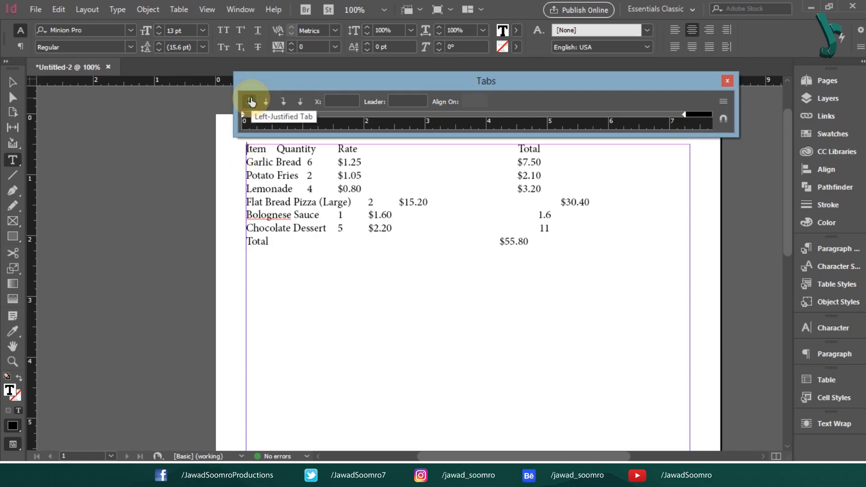
pyautogui.moveTo(255, 118); pyautogui.dragTo(244, 117)
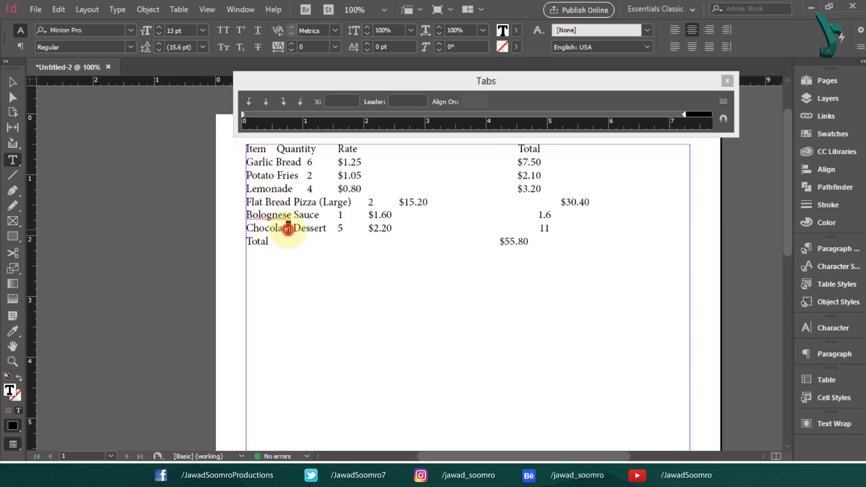
pyautogui.moveTo(275, 251); pyautogui.dragTo(236, 136)
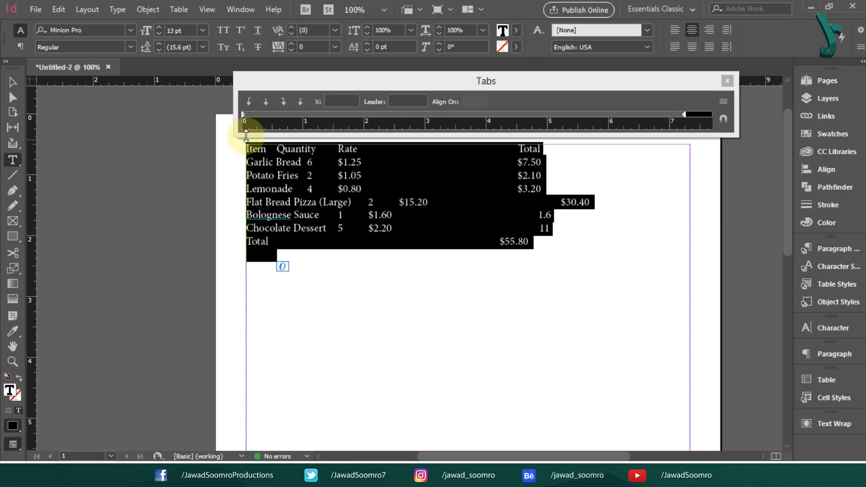
pyautogui.click(249, 108)
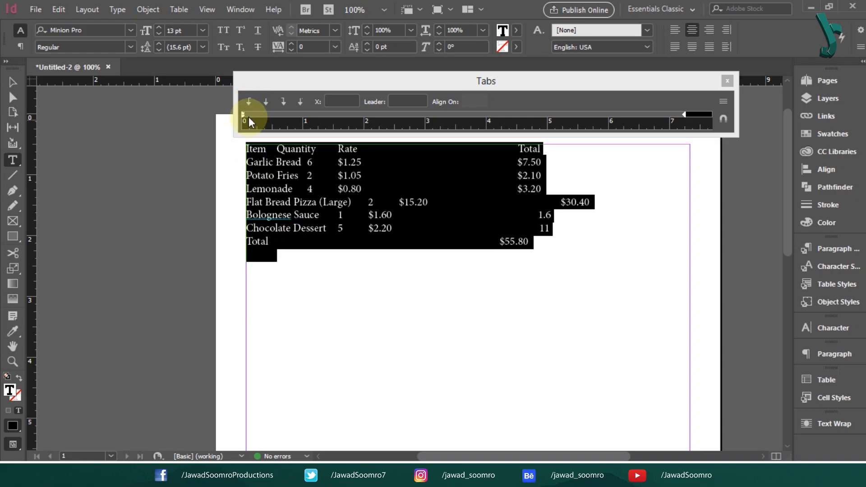
pyautogui.click(253, 118)
pyautogui.moveTo(253, 118); pyautogui.dragTo(239, 113)
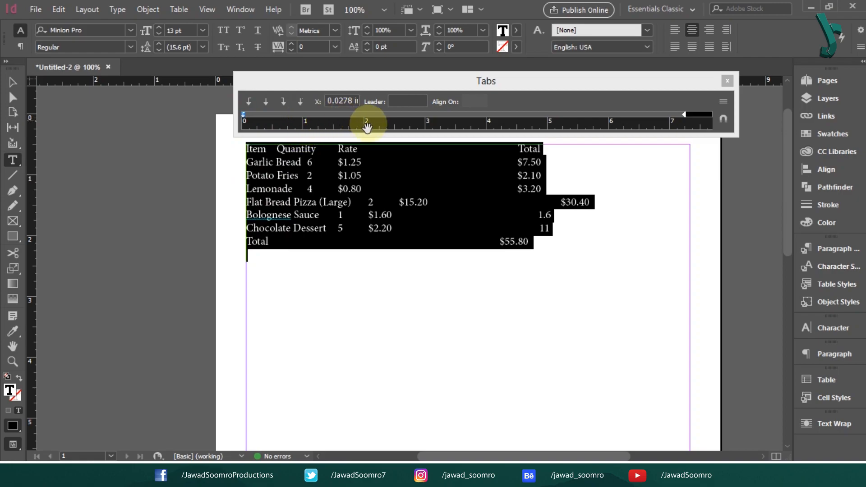
# Add center tab stops at 2.4167 in for the Quantity column and 4 in for the Rate column
pyautogui.click(389, 115)
pyautogui.click(266, 102)
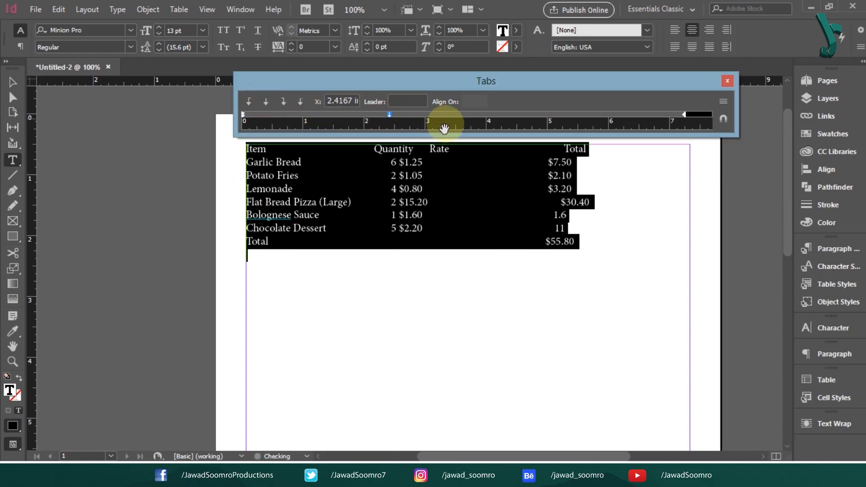
pyautogui.click(488, 114)
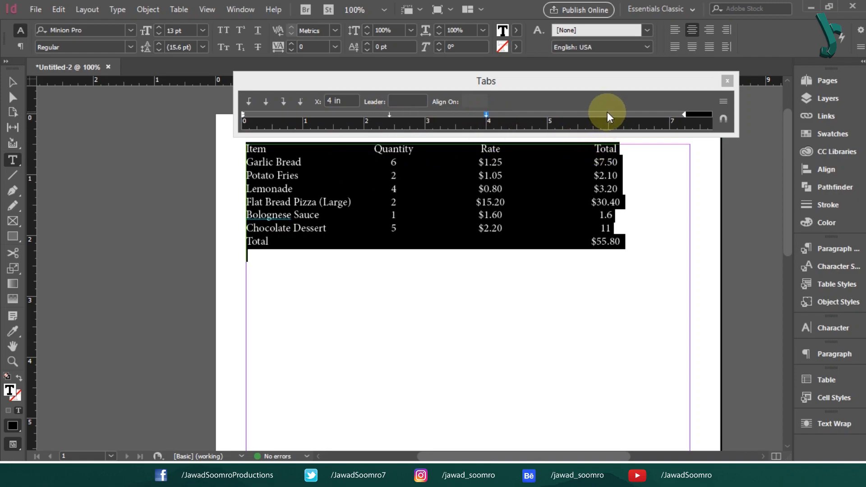
# Add a right tab stop near 6 in for the Total column and move it to about 5.46 in
pyautogui.click(348, 90)
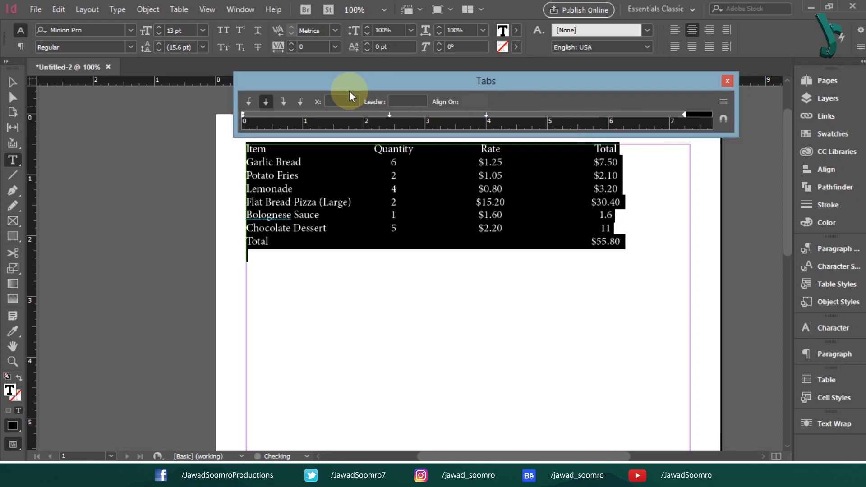
pyautogui.click(282, 103)
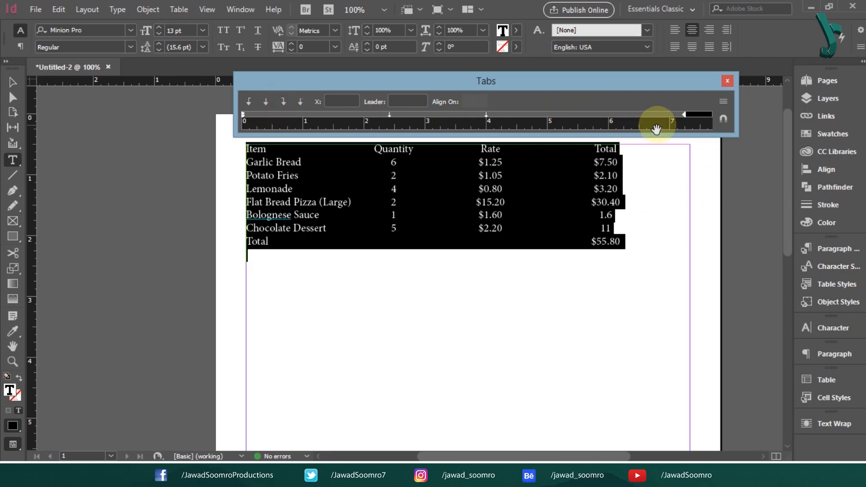
pyautogui.click(607, 114)
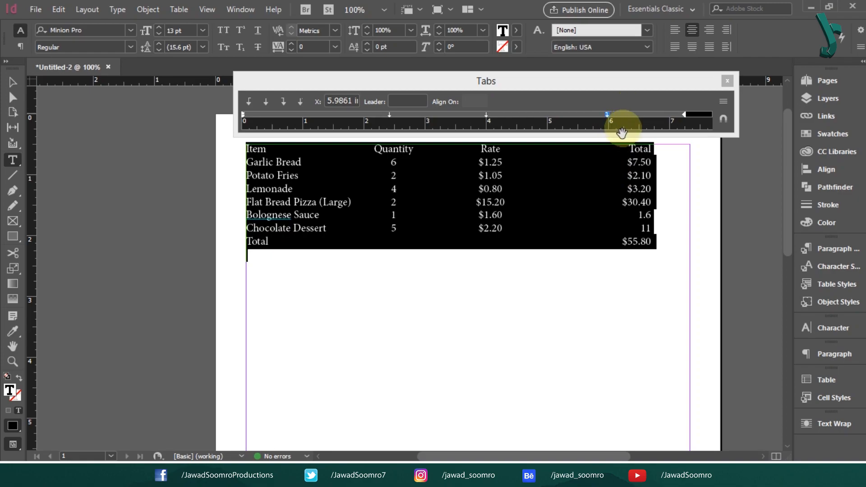
pyautogui.moveTo(656, 247); pyautogui.dragTo(474, 107)
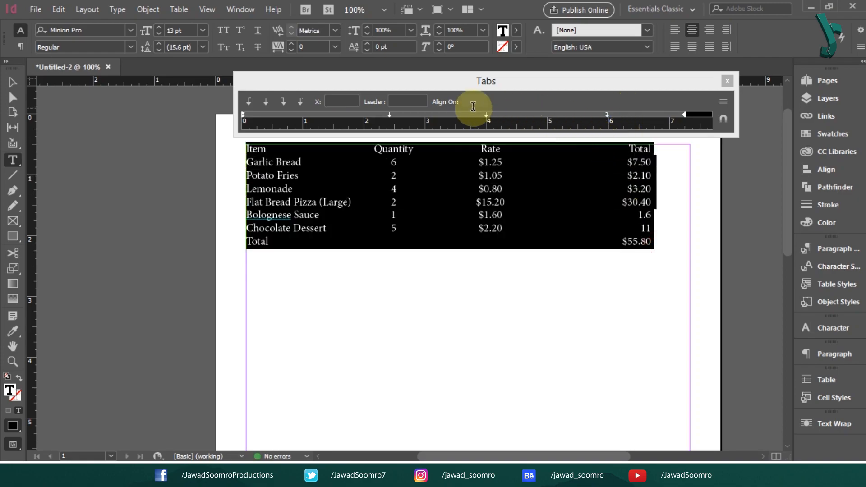
pyautogui.moveTo(607, 114); pyautogui.dragTo(573, 112)
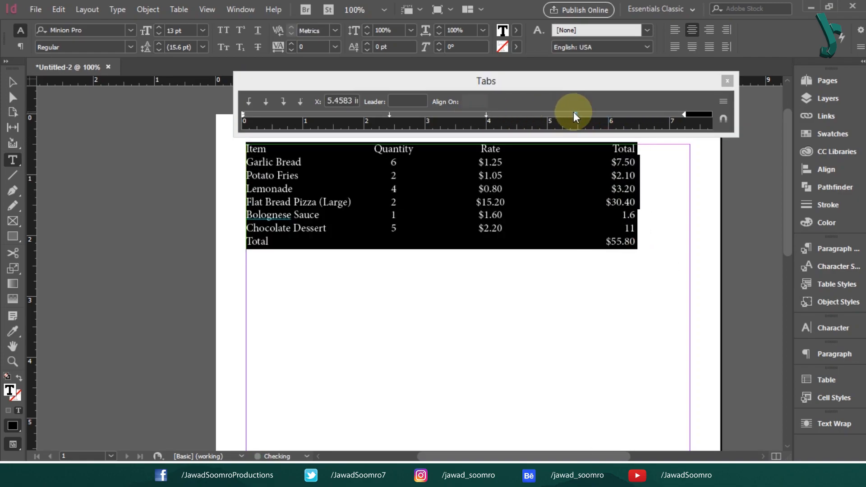
# Step the Total column's right tab stop down to exactly 5 in and deselect the text
pyautogui.click(342, 102)
pyautogui.press('Down')
pyautogui.press('Down')
pyautogui.press('Down')
pyautogui.press('Down')
pyautogui.press('Down')
pyautogui.press('Down')
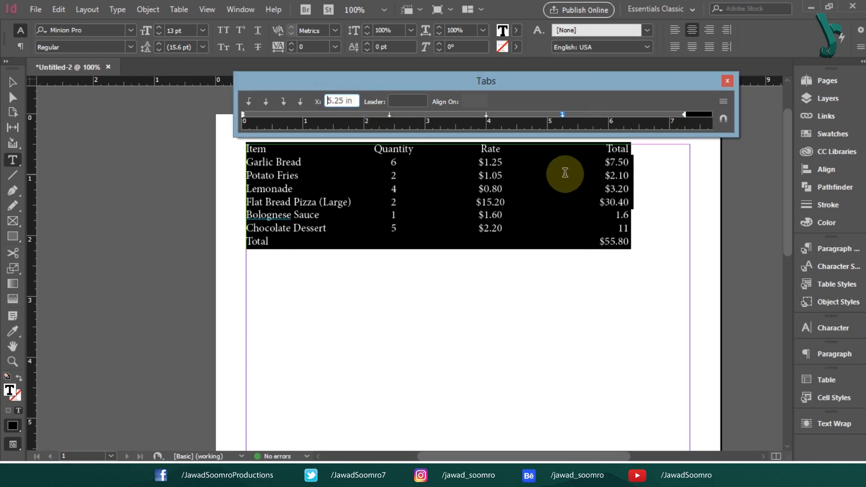
pyautogui.press('Down')
pyautogui.click(584, 192)
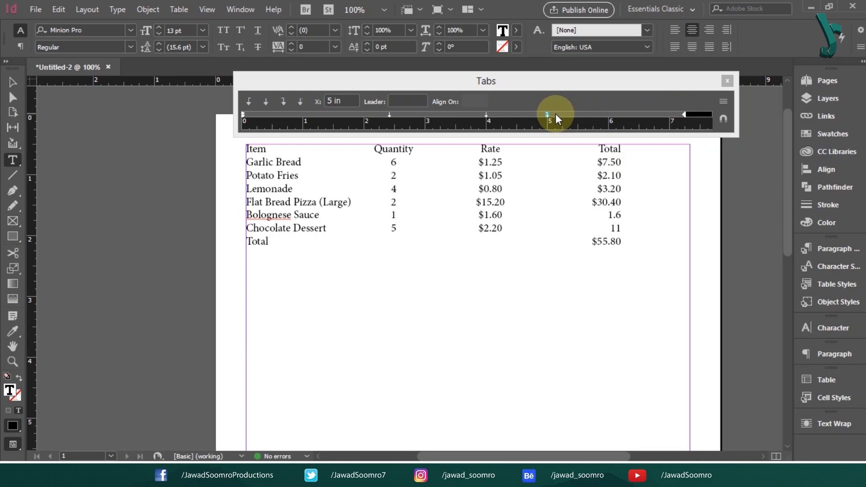
# Add a decimal tab stop to the bottom Total line and set its position to 6 in
pyautogui.moveTo(624, 242); pyautogui.dragTo(592, 161)
pyautogui.click(592, 162)
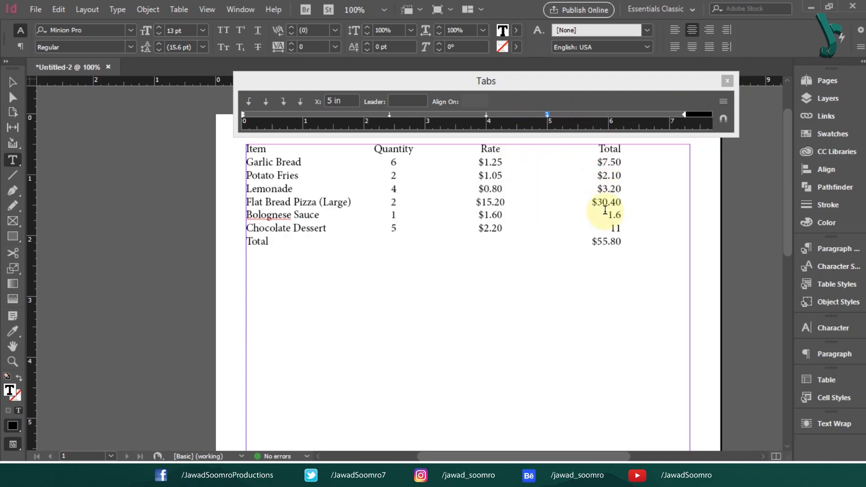
pyautogui.moveTo(633, 250); pyautogui.dragTo(555, 160)
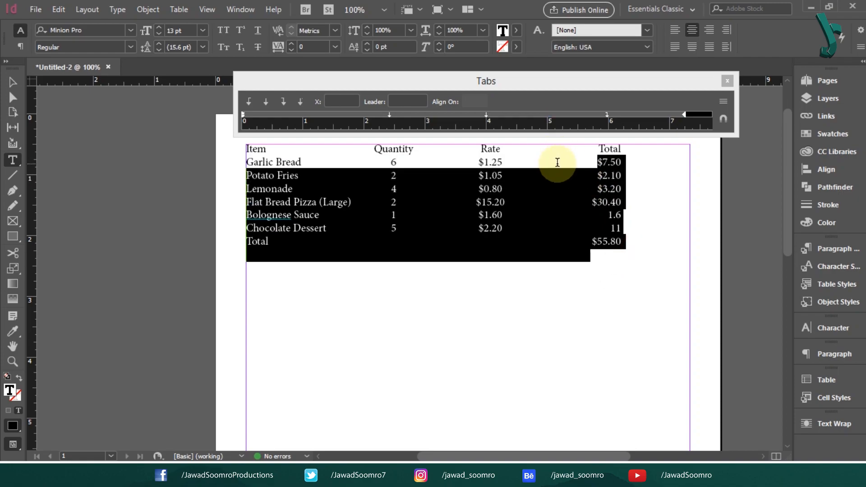
pyautogui.click(607, 115)
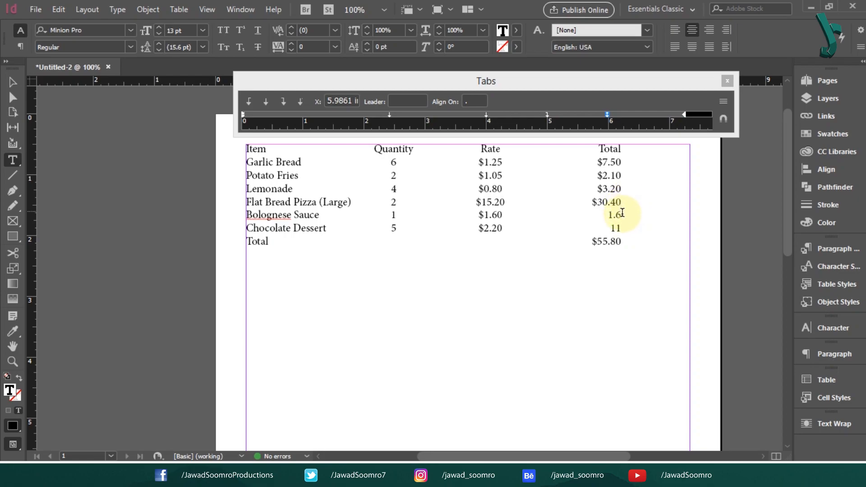
pyautogui.click(607, 115)
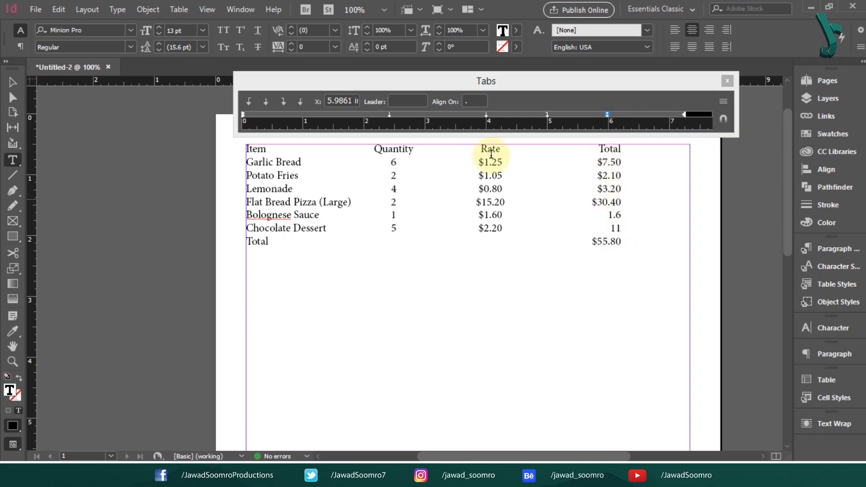
pyautogui.click(341, 101)
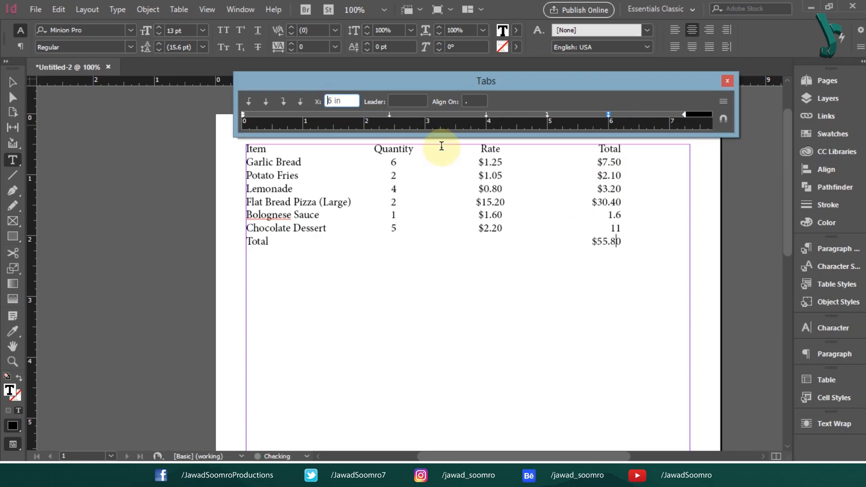
pyautogui.click(603, 202)
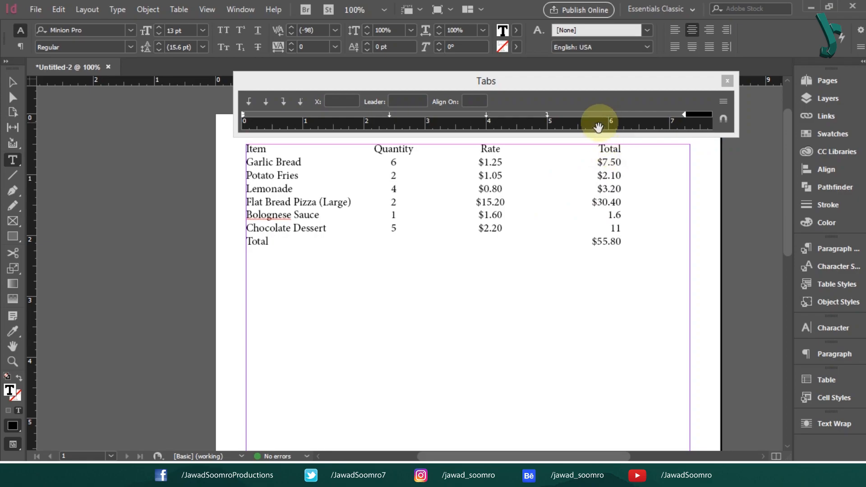
pyautogui.click(284, 102)
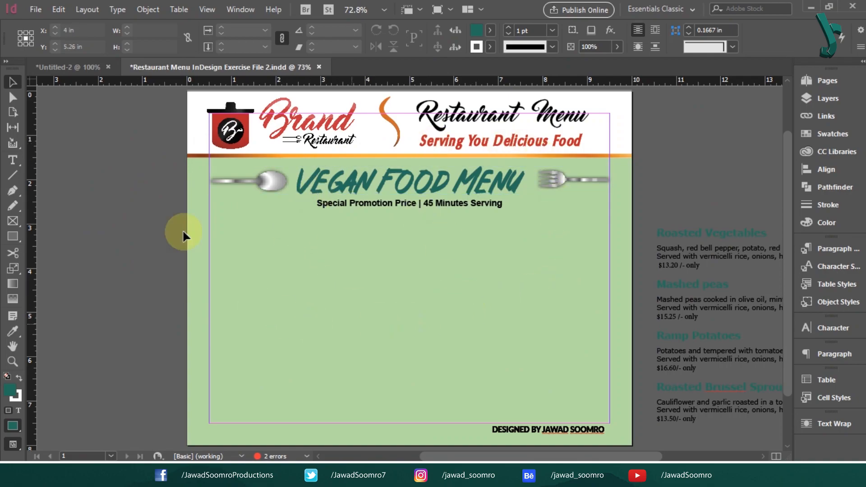
# Place Roasted Vegetables.docx on the page of Restaurant Menu InDesign Exercise File 2.indd, below the Vegan Food Menu heading
pyautogui.click(35, 10)
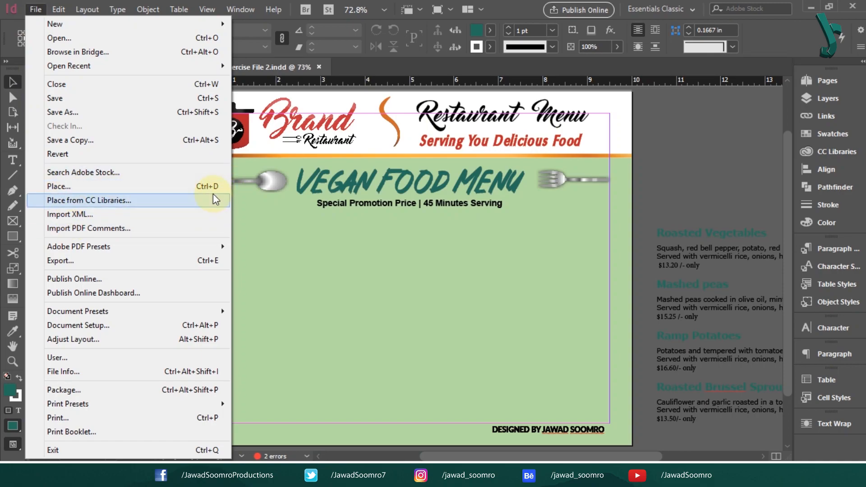
pyautogui.click(36, 9)
pyautogui.click(36, 9)
pyautogui.hotkey('ctrl', 'd')
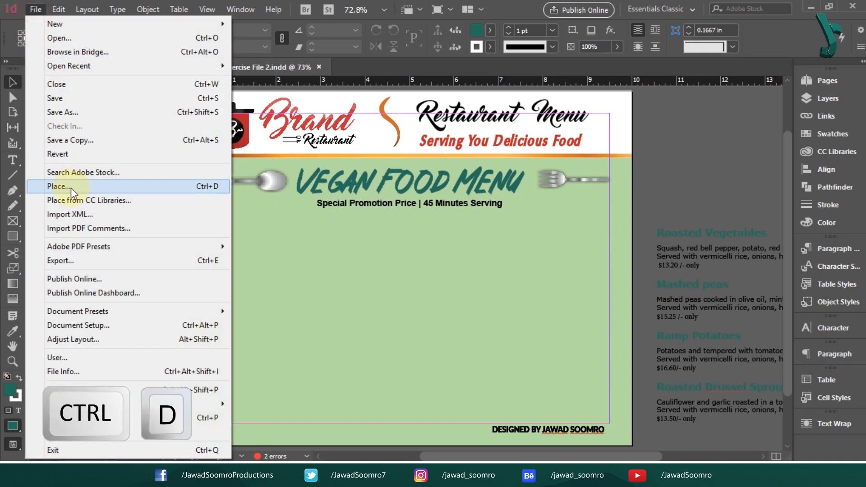
pyautogui.click(204, 188)
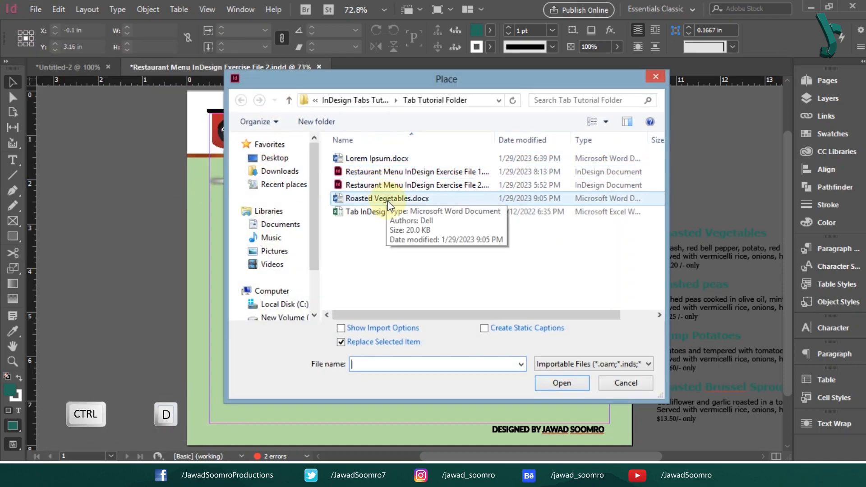
pyautogui.doubleClick(391, 200)
# Delete the Mashed peas entry and all the menu text below it from the placed document
pyautogui.moveTo(209, 283); pyautogui.dragTo(434, 400)
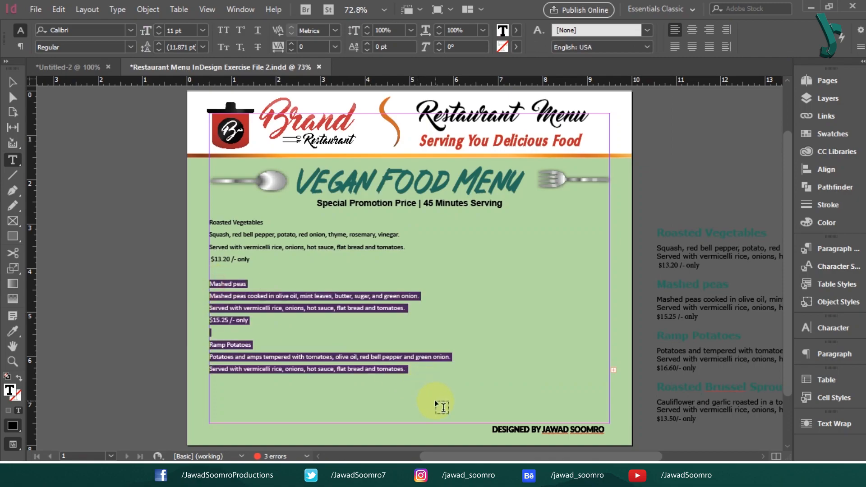
pyautogui.press('BackSpace')
pyautogui.press('Delete')
pyautogui.press('Delete')
pyautogui.press('Delete')
pyautogui.press('Delete')
pyautogui.moveTo(291, 353); pyautogui.dragTo(140, 280)
pyautogui.press('BackSpace')
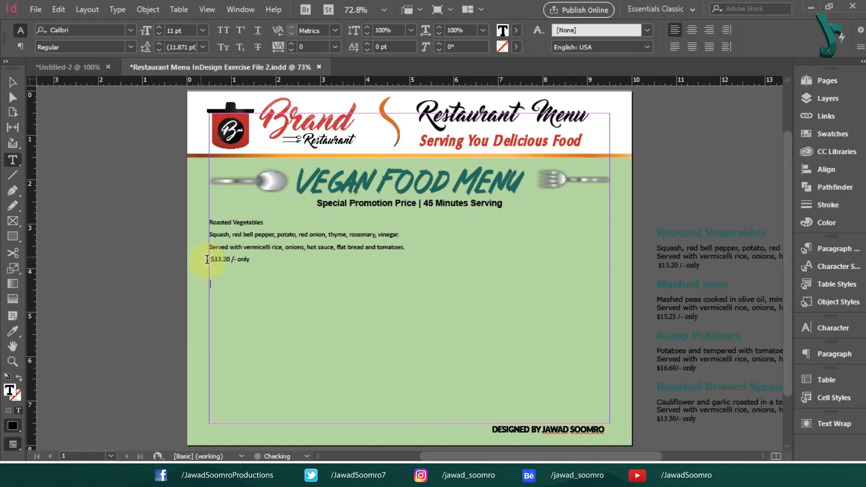
# Delete the Roasted Vegetables price line and the text after "rosemary", including the "Served with" line
pyautogui.moveTo(257, 266); pyautogui.dragTo(175, 262)
pyautogui.press('BackSpace')
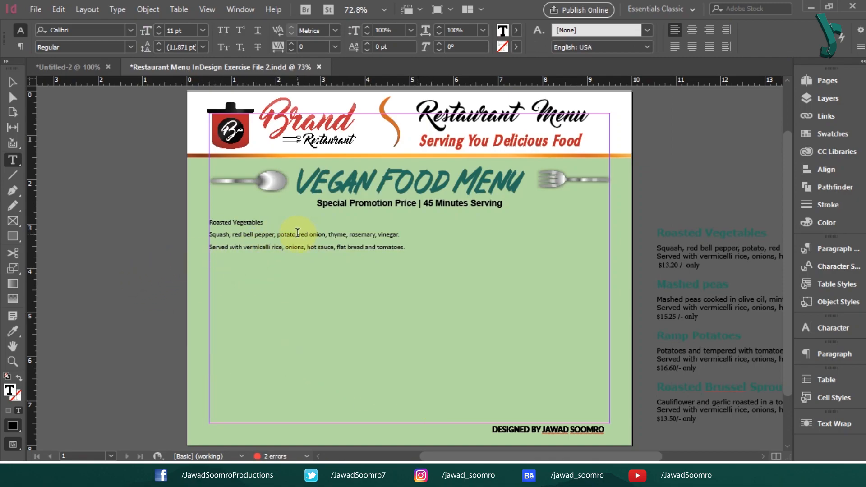
pyautogui.moveTo(409, 247); pyautogui.dragTo(377, 234)
pyautogui.press('BackSpace')
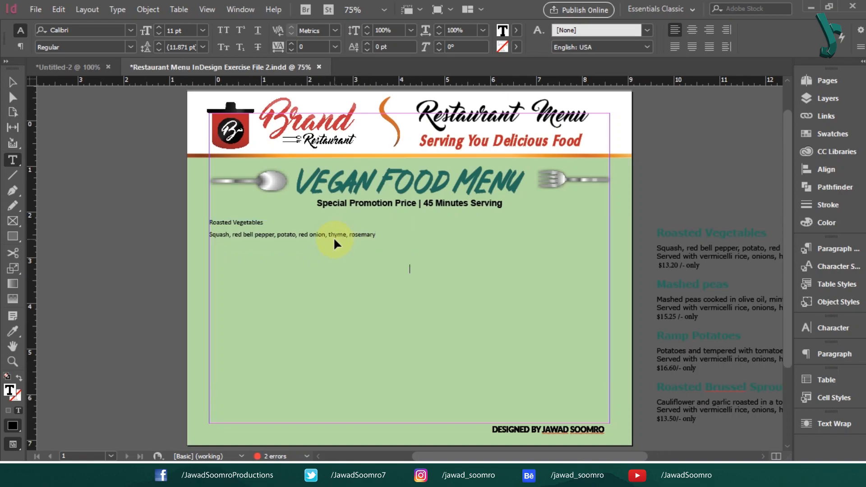
# Show the Tabs panel and align it directly above the Roasted Vegetables text frame
pyautogui.hotkey('ctrl', '=')
pyautogui.hotkey('ctrl', '=')
pyautogui.hotkey('ctrl', '=')
pyautogui.hotkey('ctrl', '=')
pyautogui.click(10, 83)
pyautogui.doubleClick(200, 246)
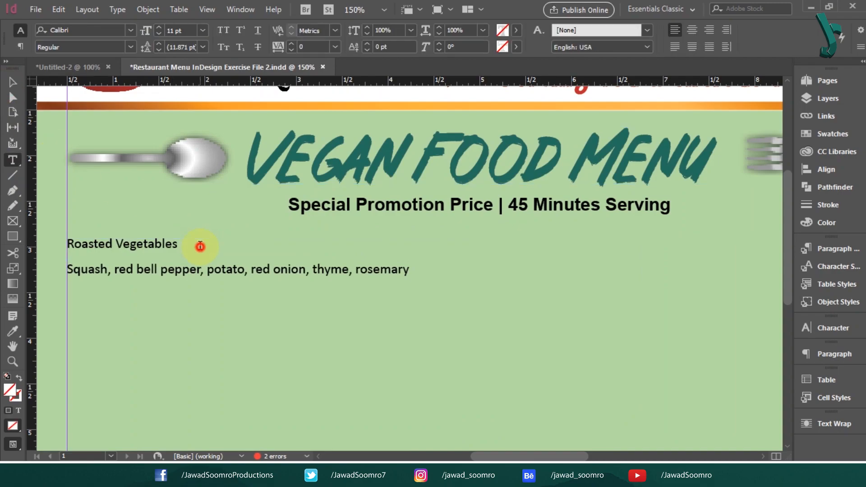
pyautogui.hotkey('ctrl', 'shift', 't')
pyautogui.moveTo(758, 180); pyautogui.dragTo(599, 178)
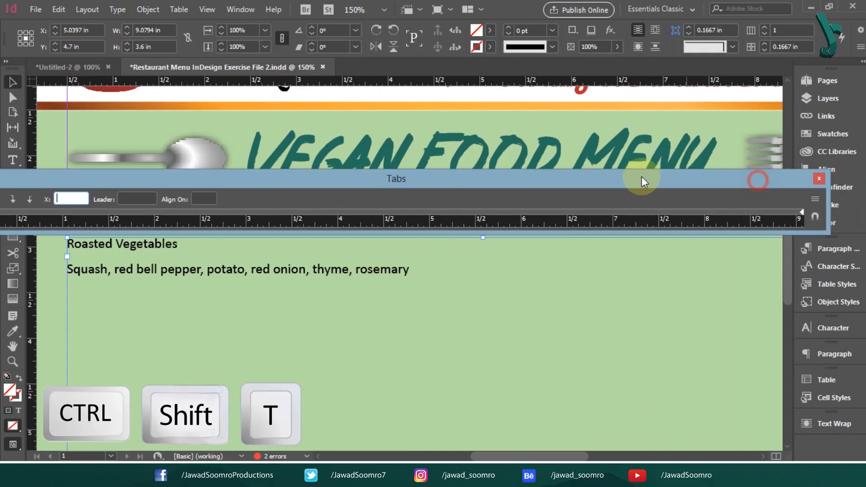
pyautogui.click(772, 214)
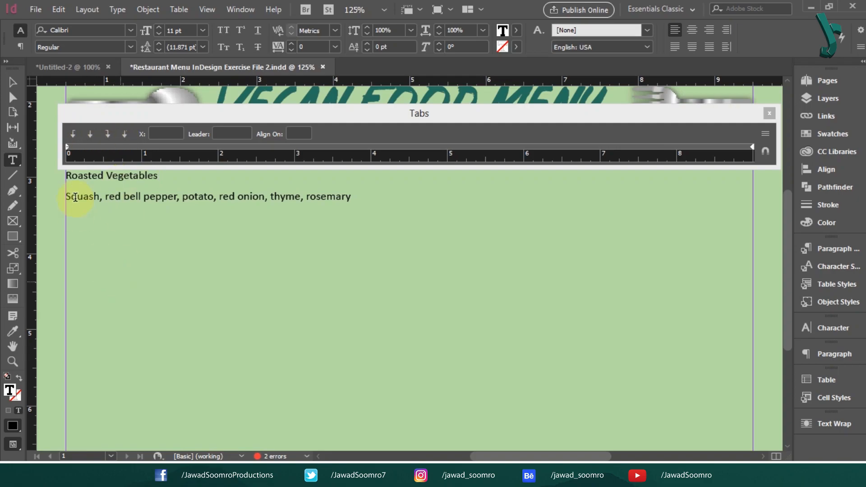
# Add a left tab stop at 2 in to the Roasted Vegetables line and insert a tab before its text
pyautogui.click(74, 135)
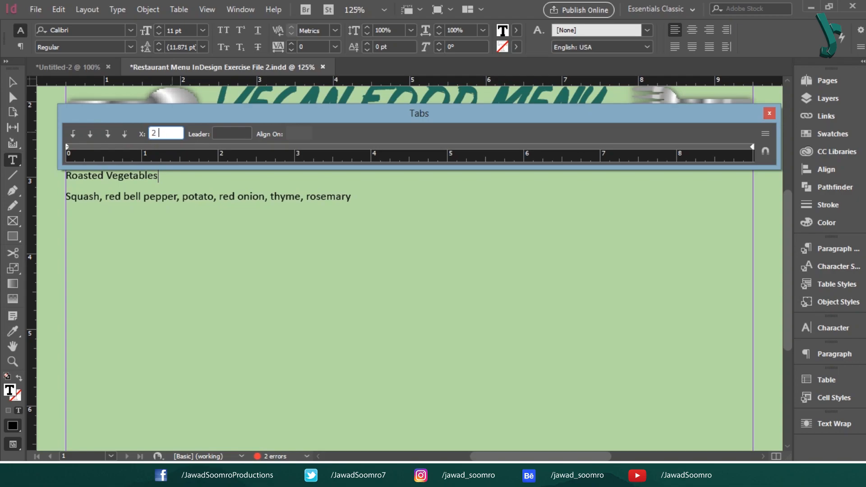
pyautogui.write('2 inch')
pyautogui.press('Tab')
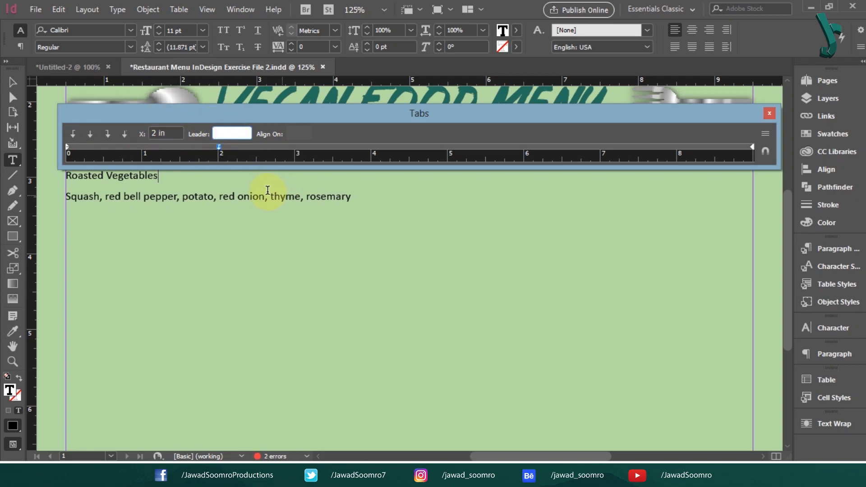
pyautogui.click(220, 188)
pyautogui.press('Up')
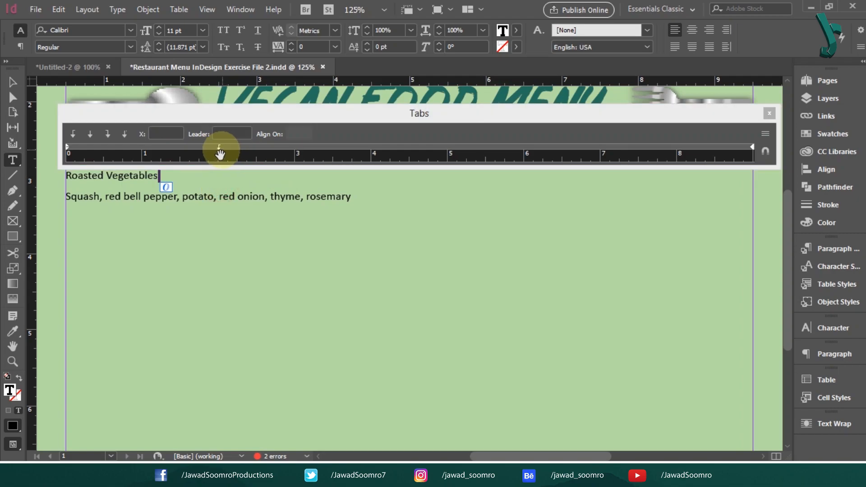
pyautogui.click(72, 183)
pyautogui.press('Tab')
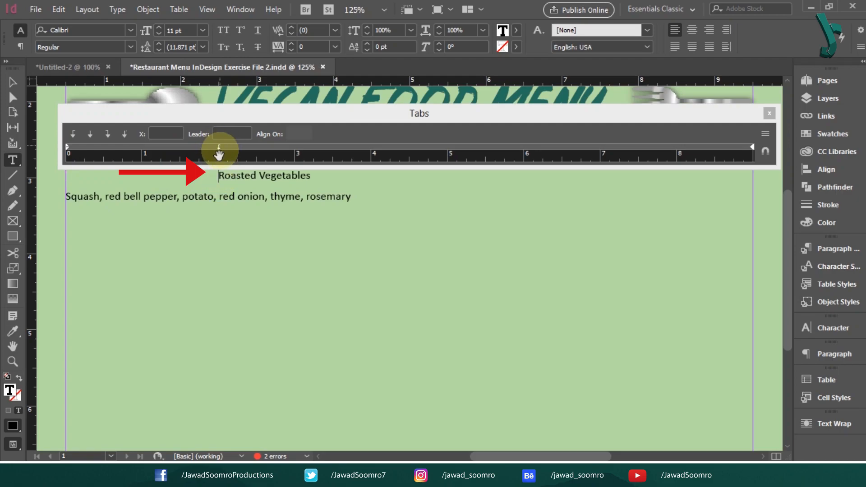
# Move the Roasted Vegetables tab stop to 4 in and change it to a center tab
pyautogui.click(220, 149)
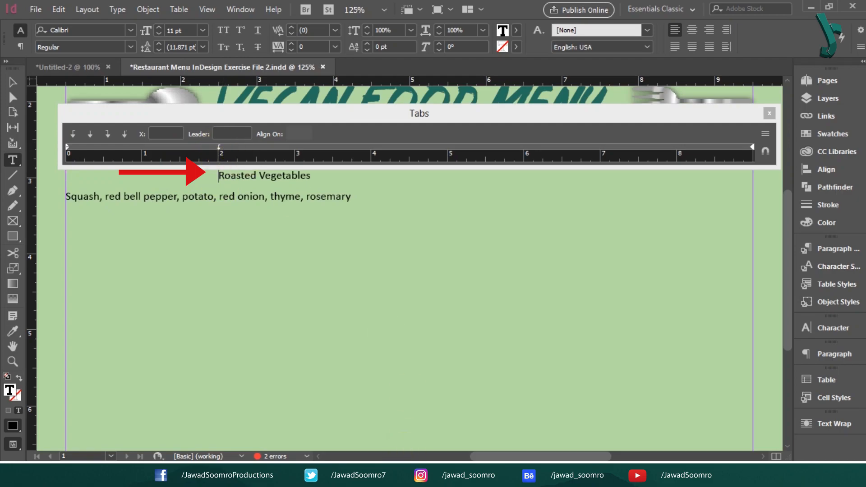
pyautogui.click(154, 131)
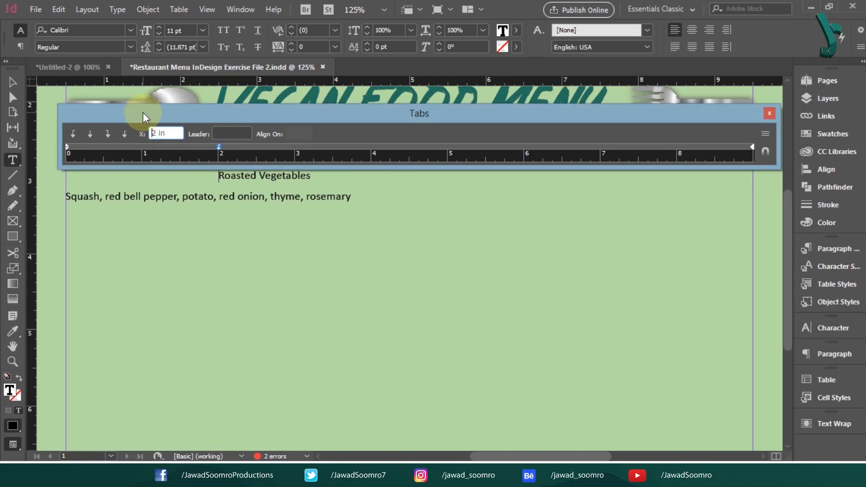
pyautogui.press('Delete')
pyautogui.press('Return')
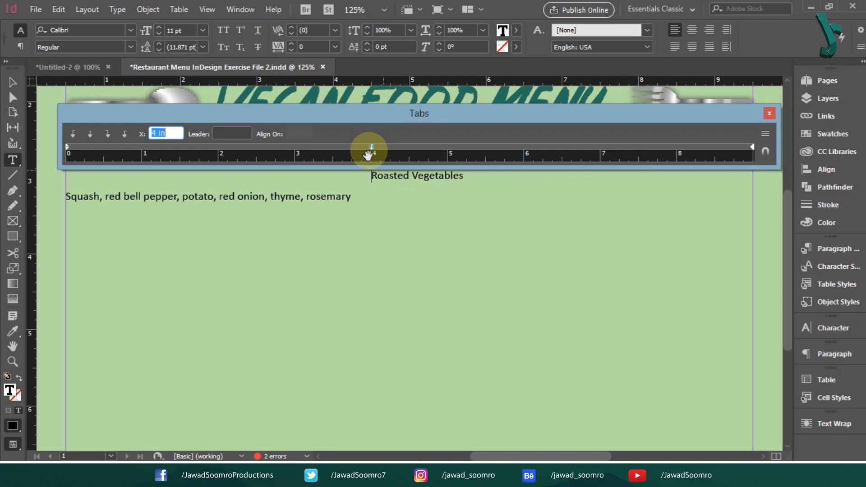
pyautogui.click(91, 136)
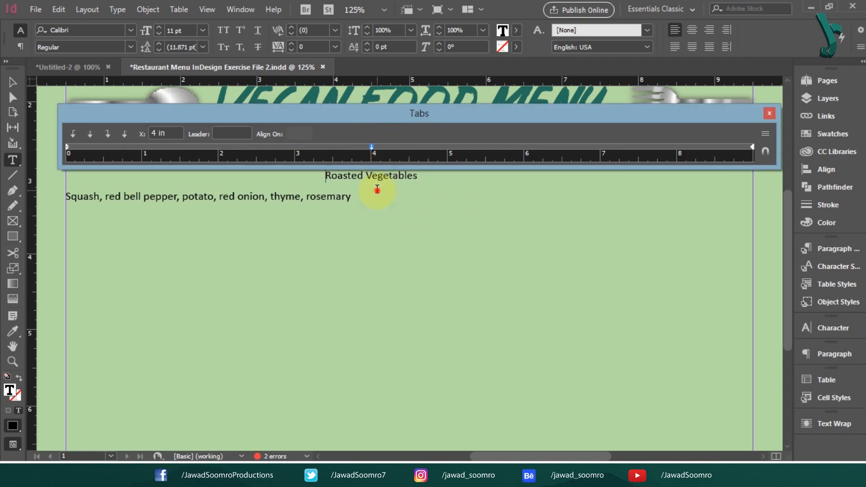
# Split the ingredients line after "red bell pepper", replacing the comma with a paragraph break
pyautogui.click(99, 199)
pyautogui.moveTo(176, 195); pyautogui.dragTo(183, 196)
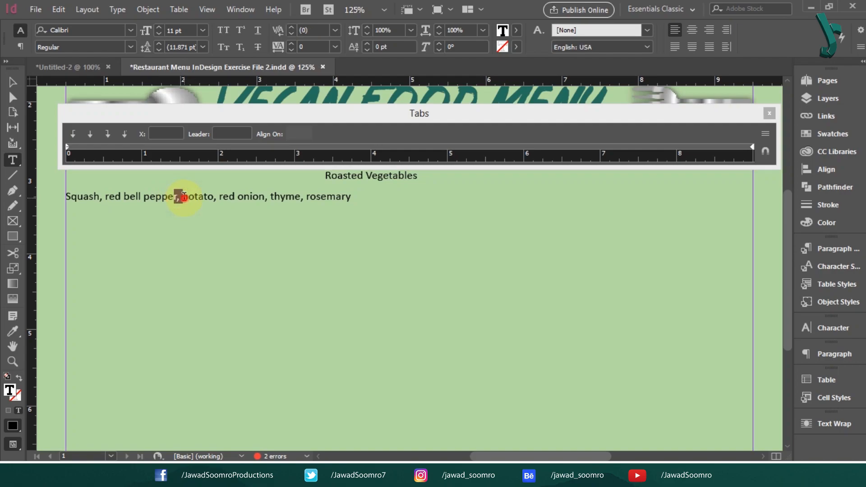
pyautogui.press('Return')
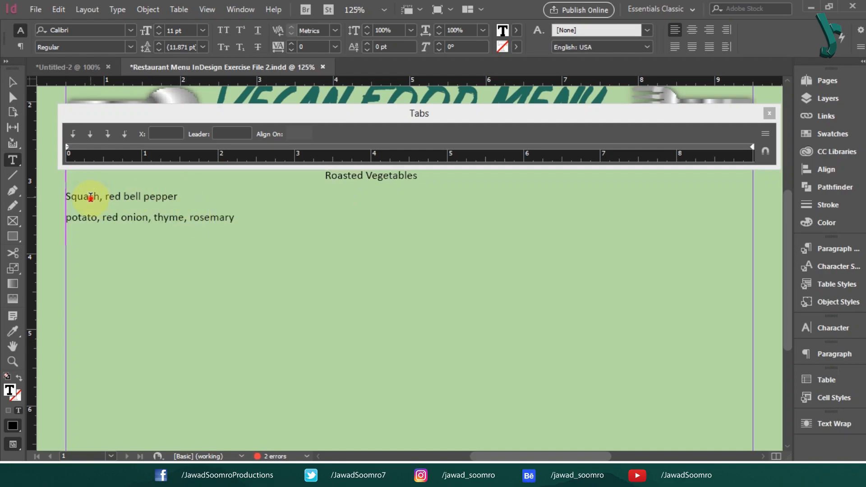
# Center Squash on a 4 in tab stop and break "red bell pepper" onto its own line in place of the comma
pyautogui.click(90, 197)
pyautogui.click(69, 196)
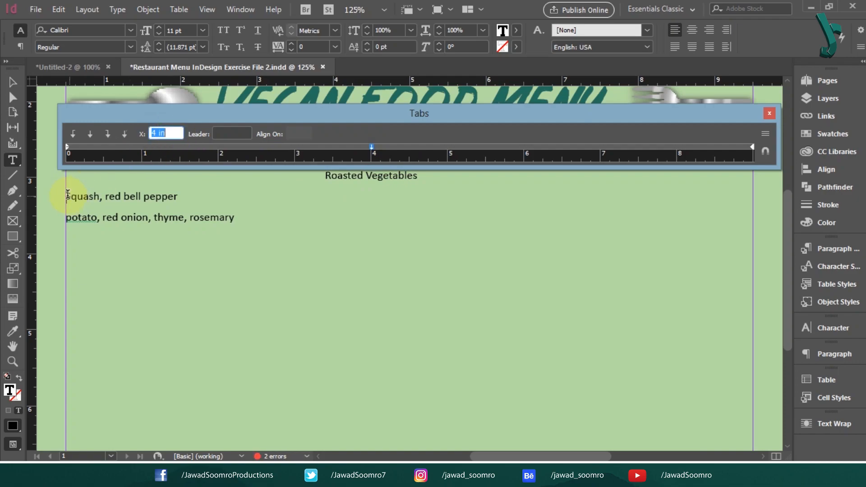
pyautogui.moveTo(98, 197); pyautogui.dragTo(103, 198)
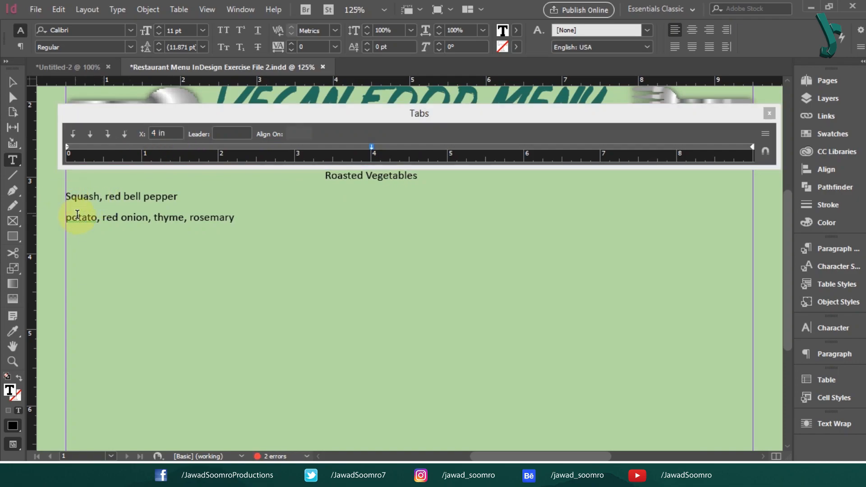
pyautogui.press('Tab')
pyautogui.moveTo(349, 199); pyautogui.dragTo(355, 206)
pyautogui.press('Return')
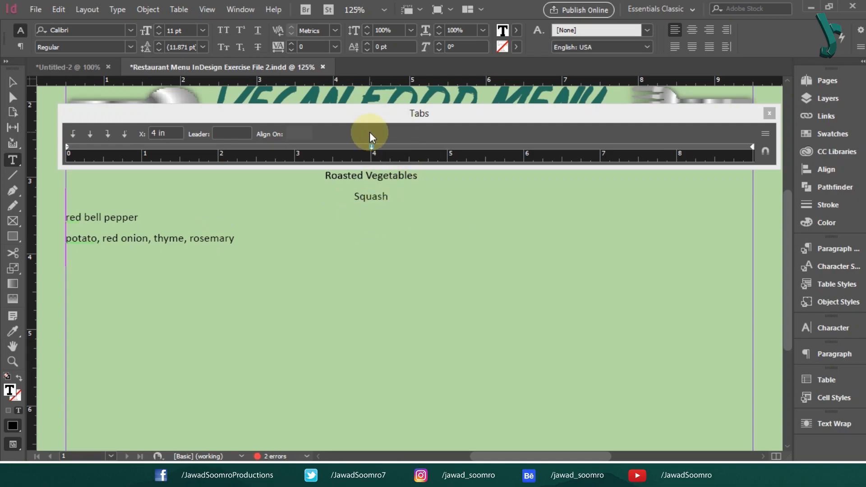
# Change the Squash line's 4 in tab stop to left, to right, and finally to decimal alignment
pyautogui.click(369, 203)
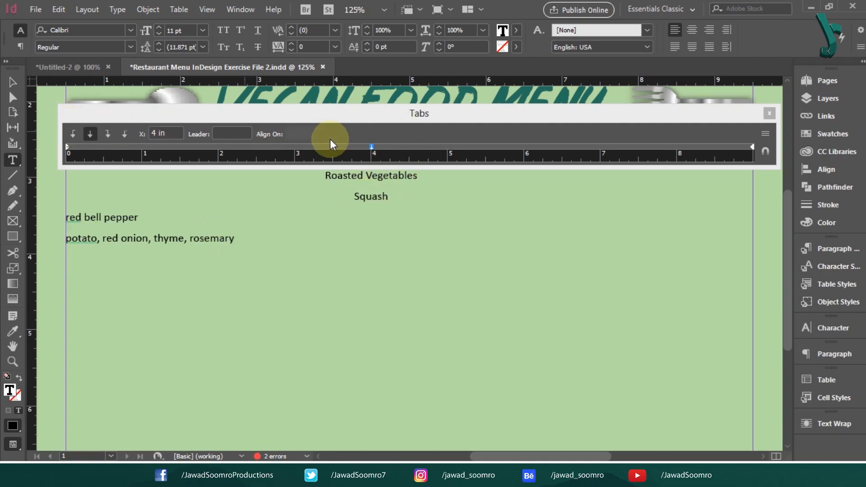
pyautogui.click(372, 145)
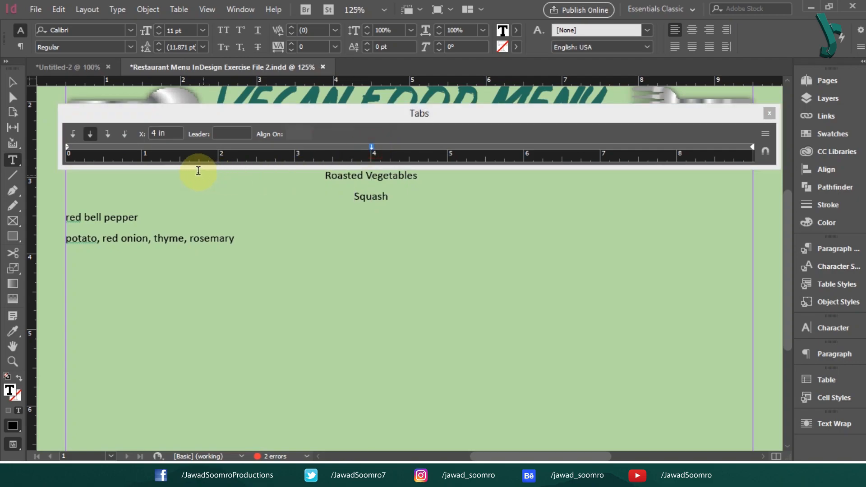
pyautogui.click(73, 133)
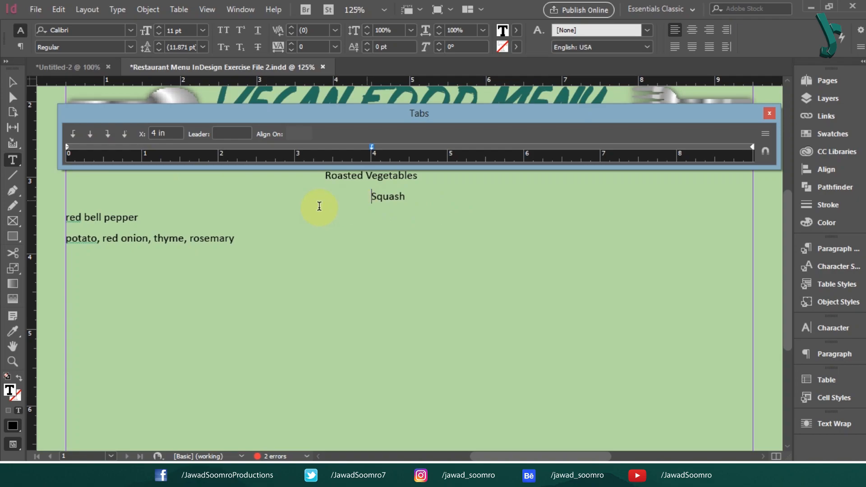
pyautogui.click(107, 136)
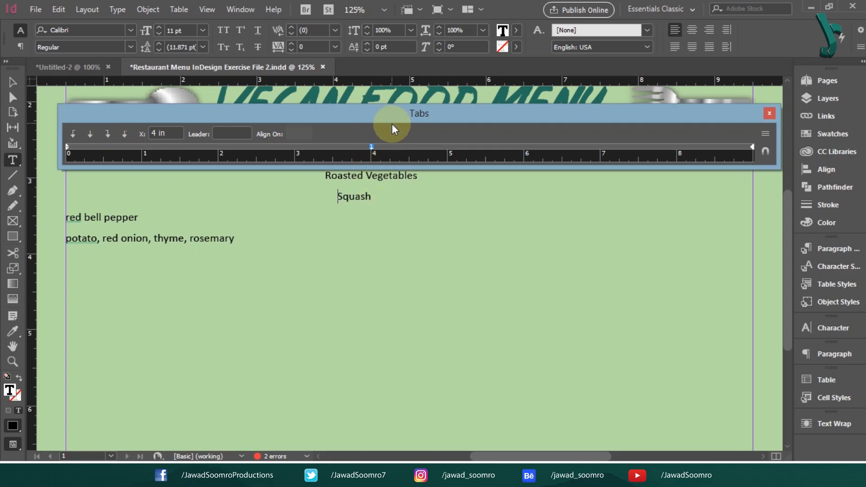
pyautogui.click(123, 135)
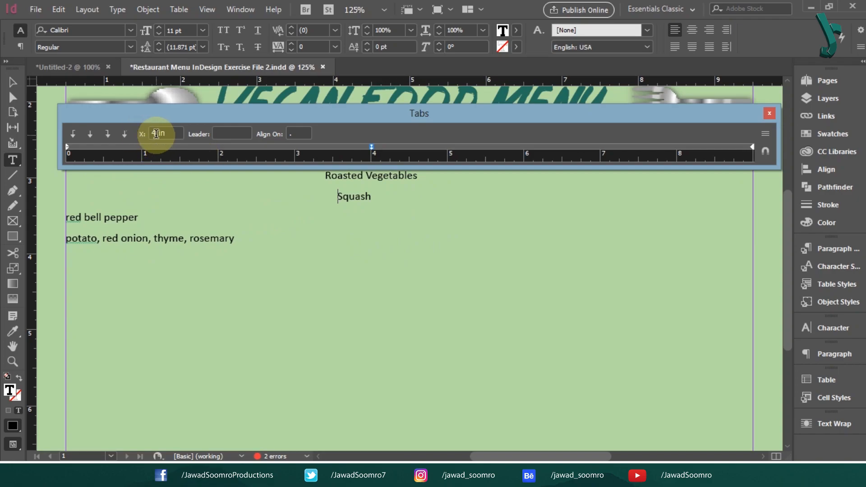
# Insert a tab before "red bell pepper" and give that line a center tab stop
pyautogui.click(63, 218)
pyautogui.press('Tab')
pyautogui.click(89, 134)
pyautogui.click(244, 189)
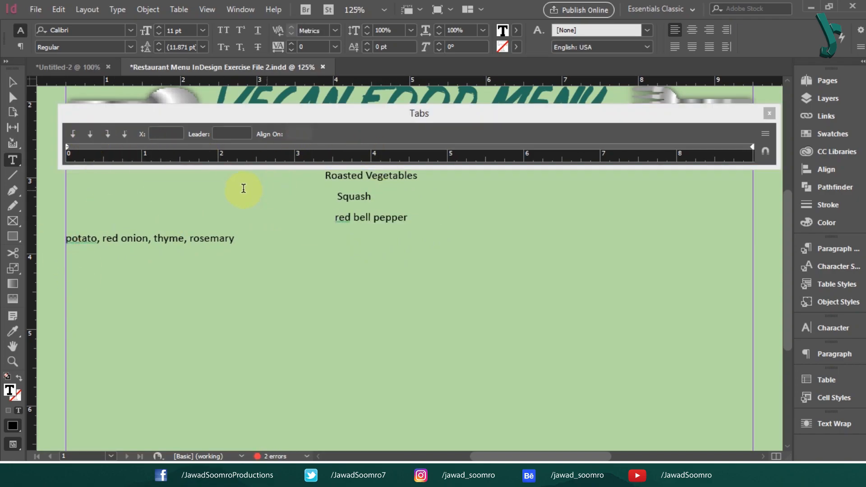
# Insert a tab before the "potato, red onion, thyme, rosemary" line and try center alignment on its 3.9861 in tab stop
pyautogui.press('Tab')
pyautogui.click(372, 239)
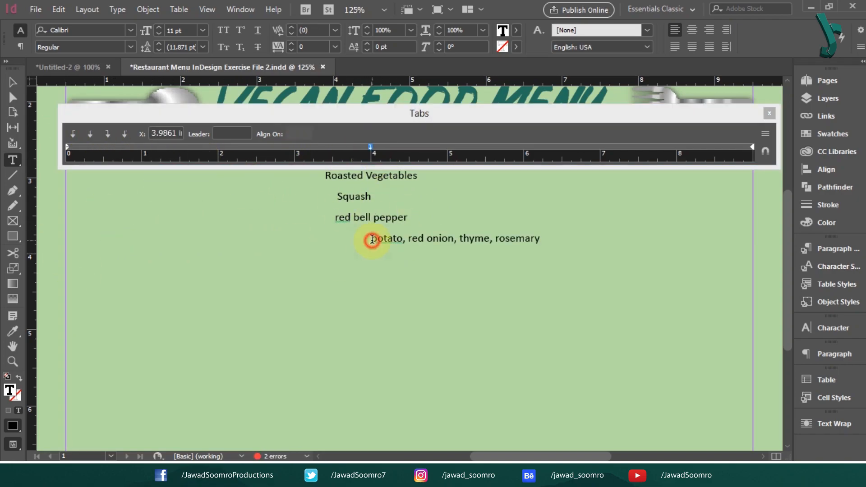
pyautogui.moveTo(371, 240); pyautogui.dragTo(550, 240)
pyautogui.click(90, 135)
pyautogui.click(375, 240)
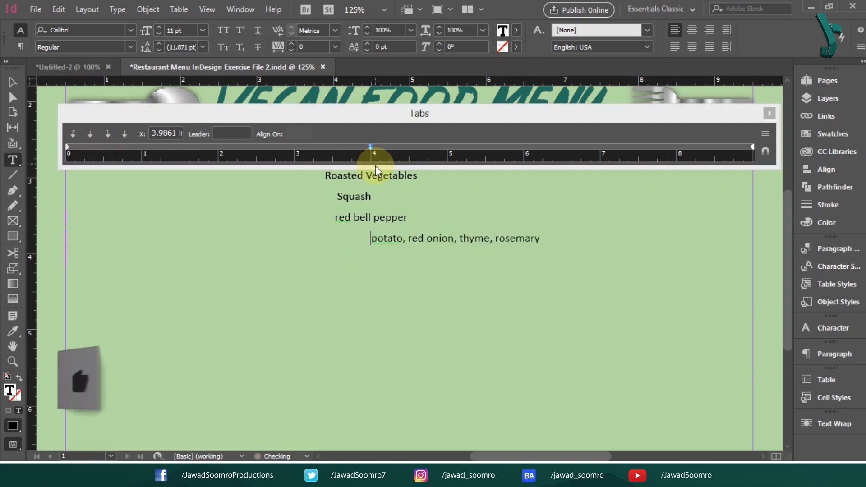
# Break the last ingredients line after "potato" and apply center alignment to the potato tab stop
pyautogui.click(87, 135)
pyautogui.click(407, 240)
pyautogui.press('Return')
pyautogui.click(413, 239)
pyautogui.press('BackSpace')
pyautogui.press('BackSpace')
pyautogui.click(364, 239)
pyautogui.click(90, 136)
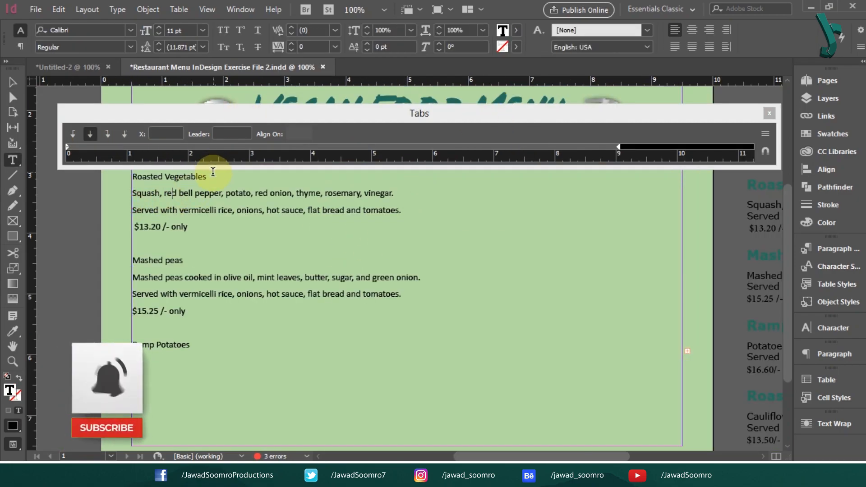
# Apply the HEADING 3 paragraph style to the Roasted Vegetables, Mashed peas and Ramp Potatoes titles
pyautogui.click(831, 248)
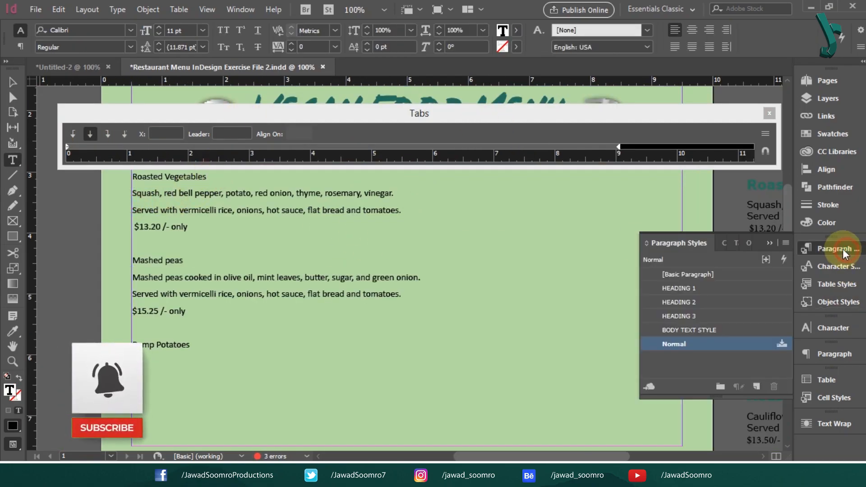
pyautogui.click(693, 315)
pyautogui.click(184, 264)
pyautogui.click(693, 315)
pyautogui.click(191, 356)
pyautogui.click(694, 314)
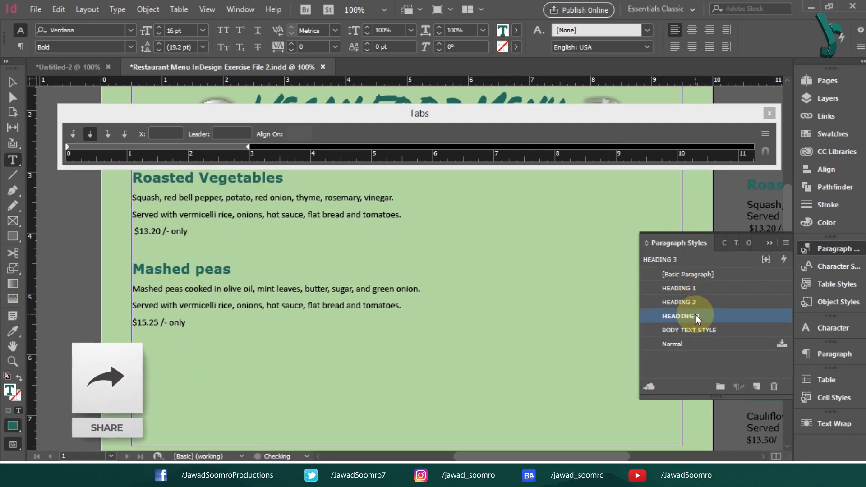
# Apply BODY TEXT STYLE to the Roasted Vegetables description lines and to the Mashed peas ingredients and price lines
pyautogui.click(194, 292)
pyautogui.click(699, 330)
pyautogui.click(299, 218)
pyautogui.click(700, 329)
pyautogui.click(293, 199)
pyautogui.click(700, 330)
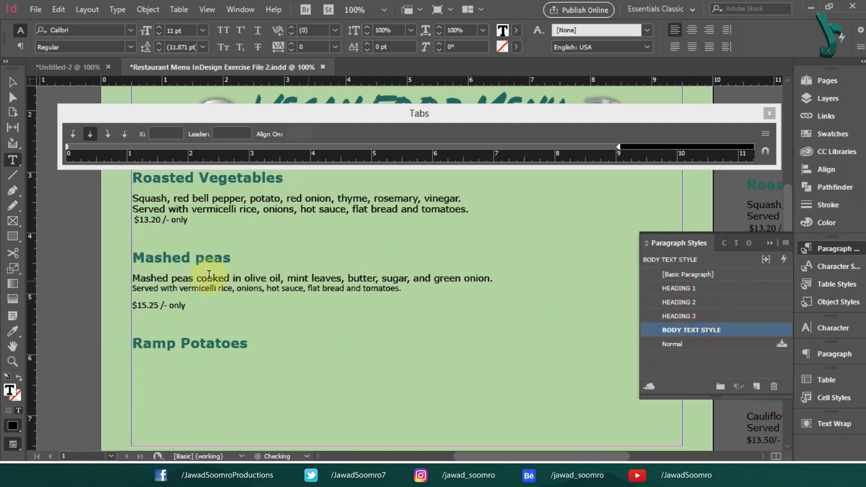
pyautogui.click(171, 306)
pyautogui.click(700, 329)
# Extend the text frame downward, then apply BODY TEXT STYLE to the Ramp Potatoes and pizza details and HEADING 3 to the Roasted Brussel Sprout Pizza title
pyautogui.click(12, 82)
pyautogui.moveTo(409, 363); pyautogui.dragTo(409, 450)
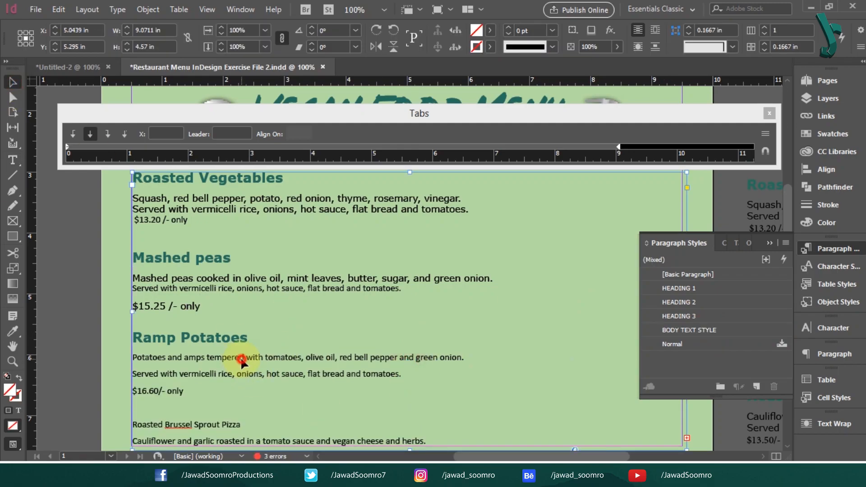
pyautogui.doubleClick(241, 360)
pyautogui.moveTo(186, 392); pyautogui.dragTo(128, 358)
pyautogui.click(700, 329)
pyautogui.moveTo(404, 443); pyautogui.dragTo(128, 425)
pyautogui.click(699, 330)
pyautogui.moveTo(249, 408); pyautogui.dragTo(35, 410)
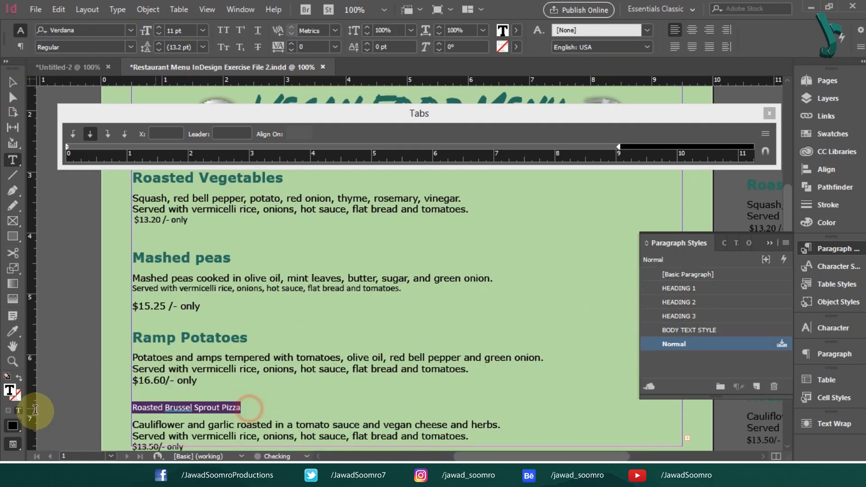
pyautogui.click(695, 316)
# Delete the blank line above the Mashed peas title and close the Tabs panel
pyautogui.click(13, 82)
pyautogui.moveTo(397, 113); pyautogui.dragTo(393, 79)
pyautogui.doubleClick(223, 242)
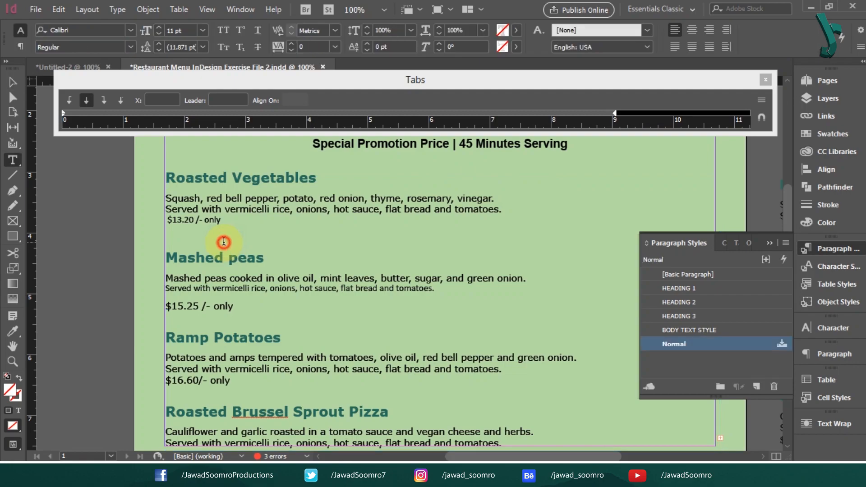
pyautogui.press('BackSpace')
pyautogui.click(13, 82)
pyautogui.hotkey('ctrl', '0')
pyautogui.click(765, 79)
pyautogui.click(701, 175)
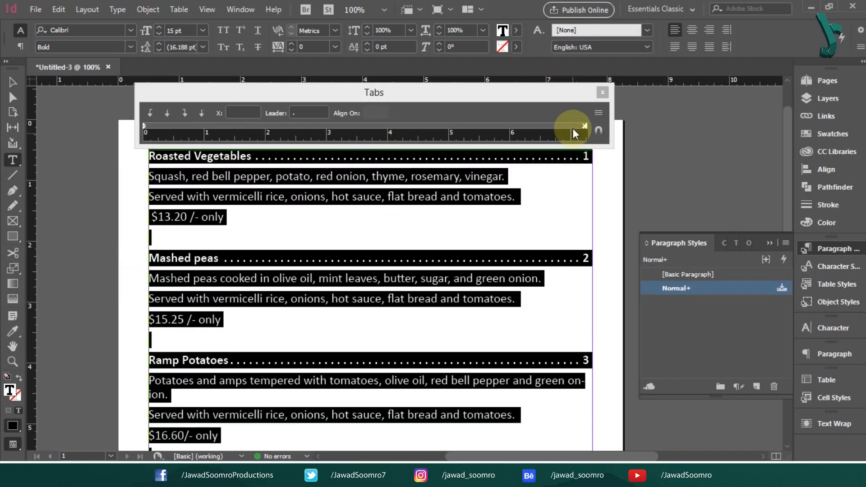
# Remove the dot-leader tab stop near the frame's right edge from the selected menu text in Untitled-3
pyautogui.moveTo(584, 127); pyautogui.dragTo(362, 145)
pyautogui.click(318, 109)
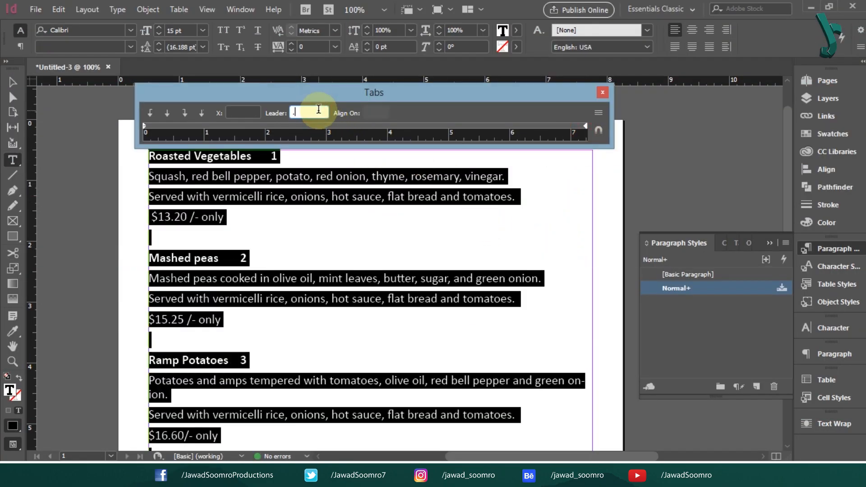
pyautogui.click(301, 177)
# Delete the tab spacing and numbers after the Roasted Vegetables, Mashed peas, Ramp Potatoes and Roasted Brussel Sprout Pizza titles
pyautogui.moveTo(278, 155); pyautogui.dragTo(251, 155)
pyautogui.moveTo(258, 259); pyautogui.dragTo(221, 259)
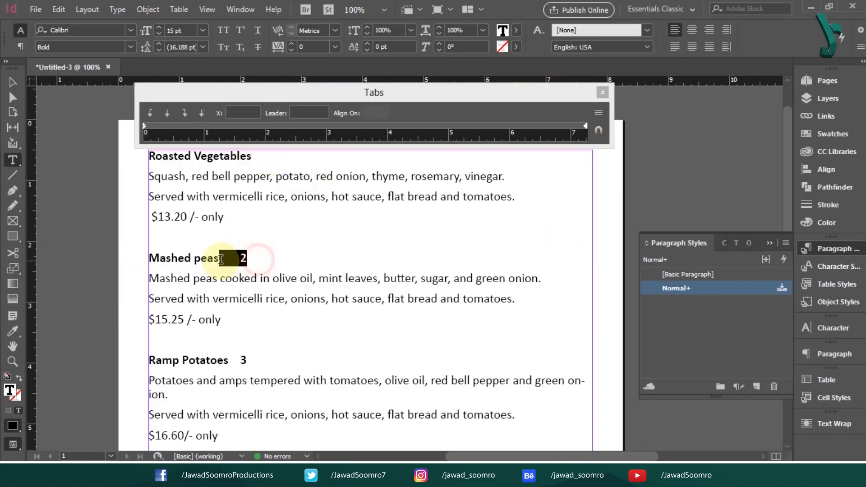
pyautogui.press('BackSpace')
pyautogui.moveTo(252, 360); pyautogui.dragTo(229, 359)
pyautogui.press('BackSpace')
pyautogui.scroll(-3, 415, 354)
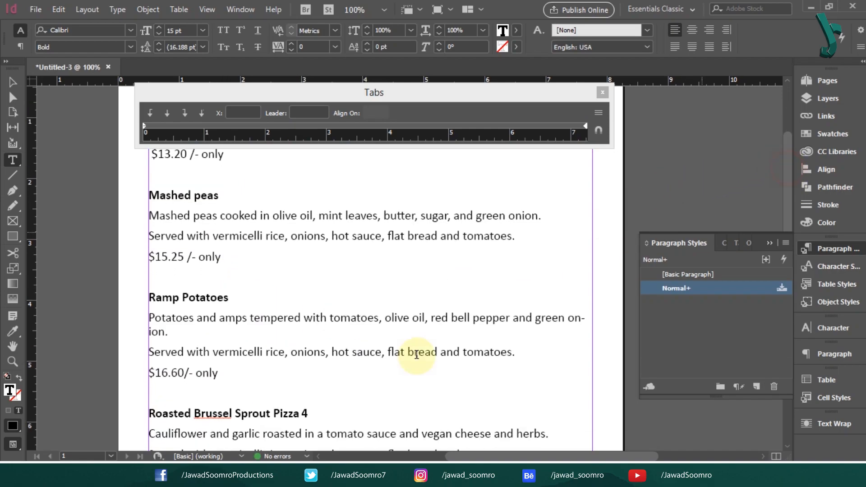
pyautogui.click(313, 413)
pyautogui.press('BackSpace')
pyautogui.press('BackSpace')
pyautogui.press('Return')
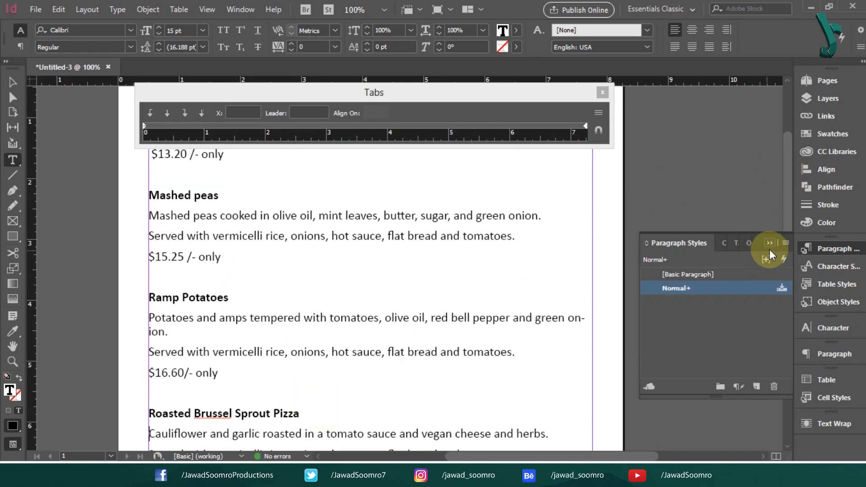
# Add the numbers 1, 2, 3 and 4 at the ends of the four menu titles
pyautogui.scroll(5, 793, 185)
pyautogui.click(262, 181)
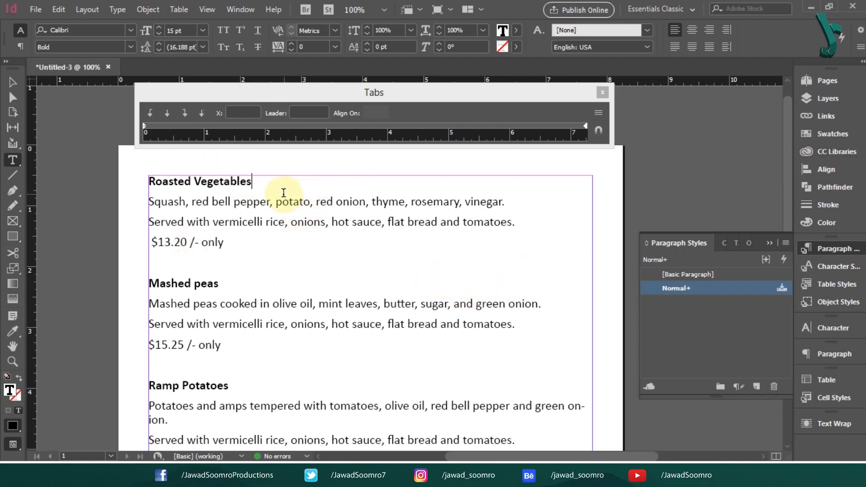
pyautogui.click(224, 283)
pyautogui.write('2')
pyautogui.click(246, 389)
pyautogui.write('3')
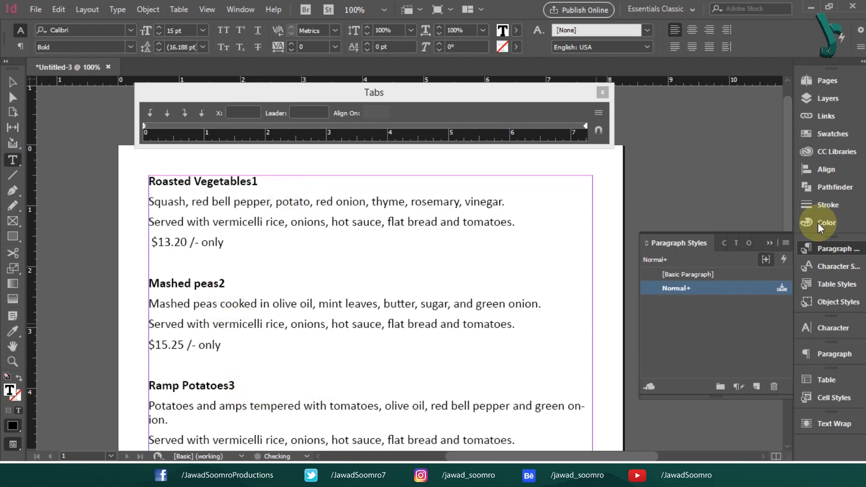
pyautogui.scroll(-3, 784, 199)
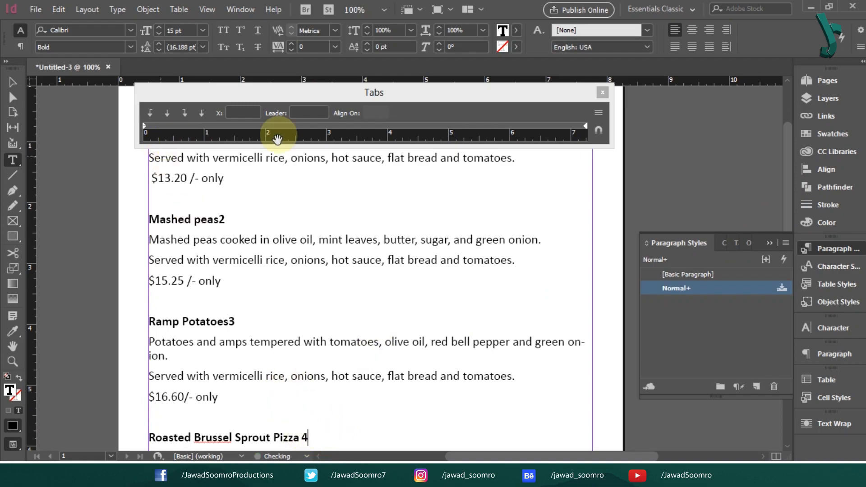
pyautogui.scroll(3, 786, 140)
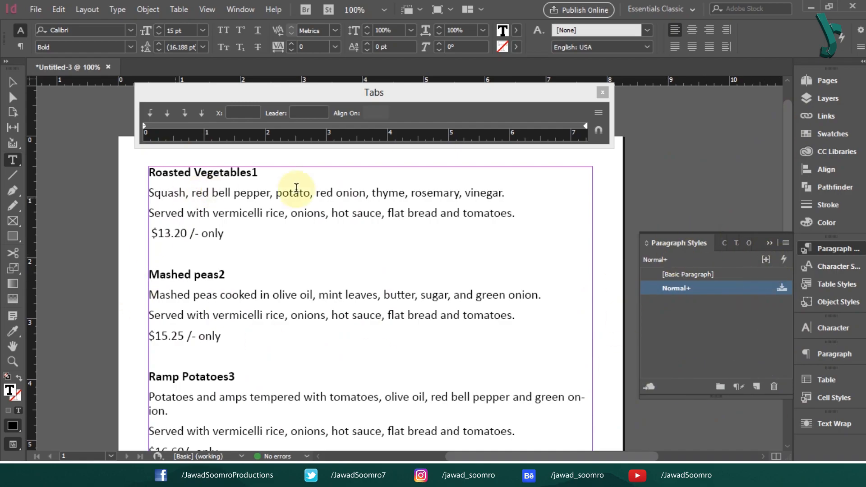
# Collapse the Paragraph Styles panel and add a right-justified tab stop at 7 in to all the menu text
pyautogui.click(767, 244)
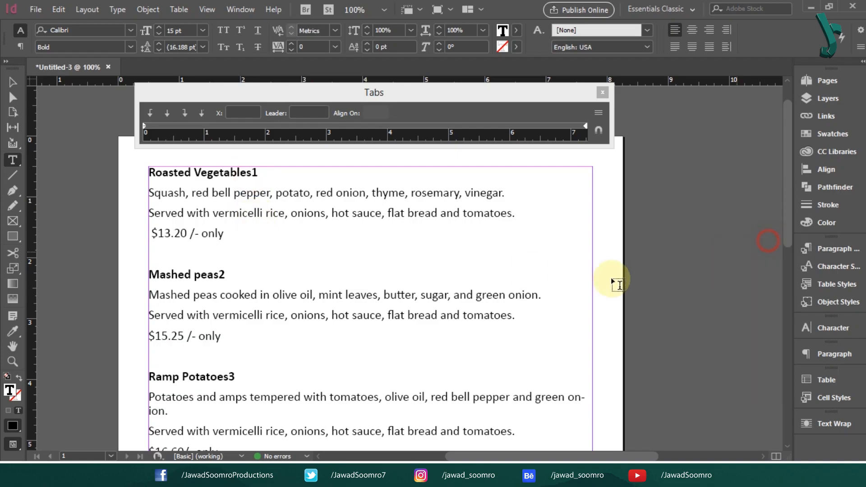
pyautogui.click(252, 173)
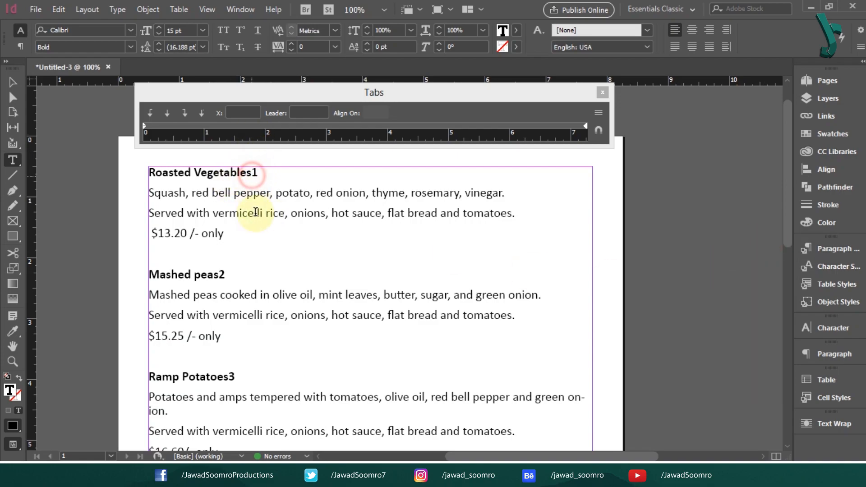
pyautogui.click(184, 117)
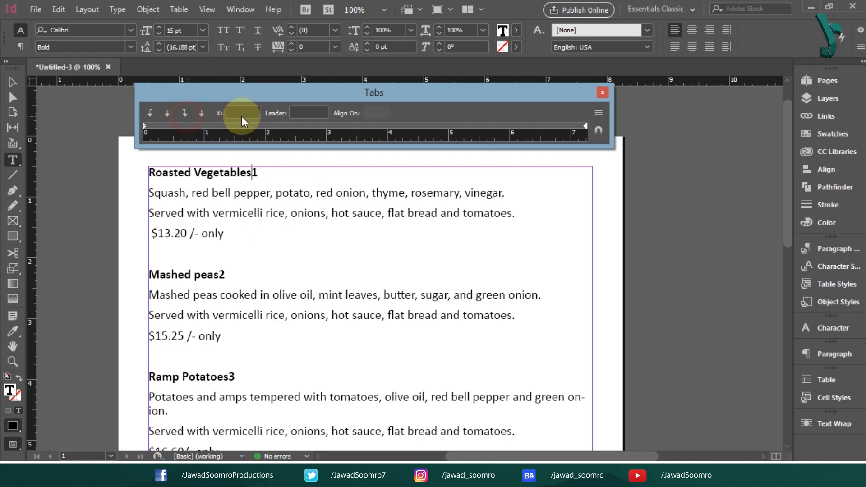
pyautogui.click(571, 129)
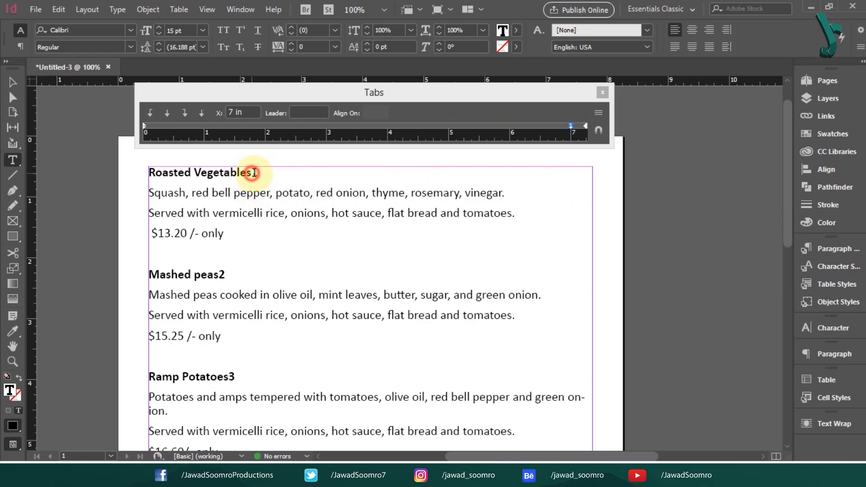
# Insert a tab before the number in each of the four menu titles
pyautogui.click(252, 173)
pyautogui.press('Tab')
pyautogui.click(220, 275)
pyautogui.press('Tab')
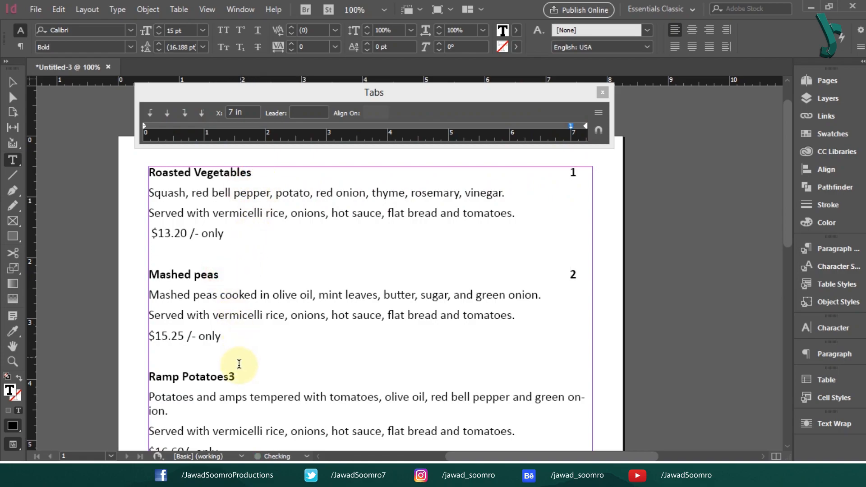
pyautogui.click(231, 377)
pyautogui.press('Tab')
pyautogui.moveTo(786, 228); pyautogui.dragTo(788, 264)
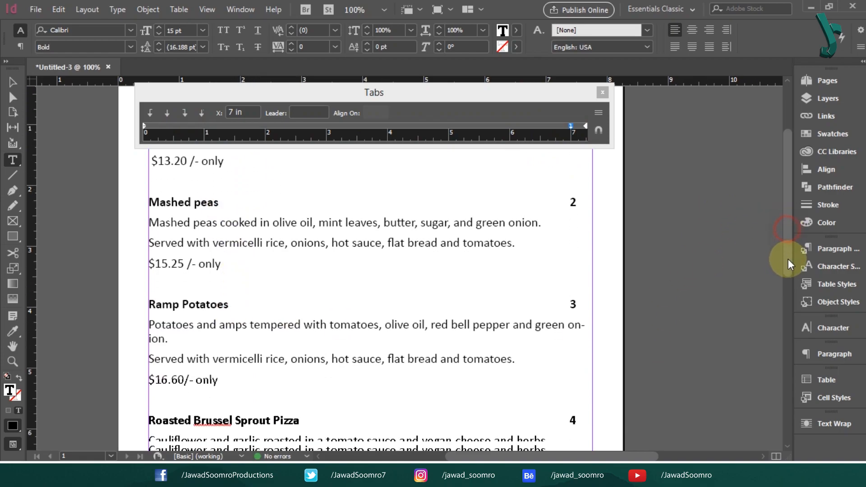
pyautogui.click(571, 419)
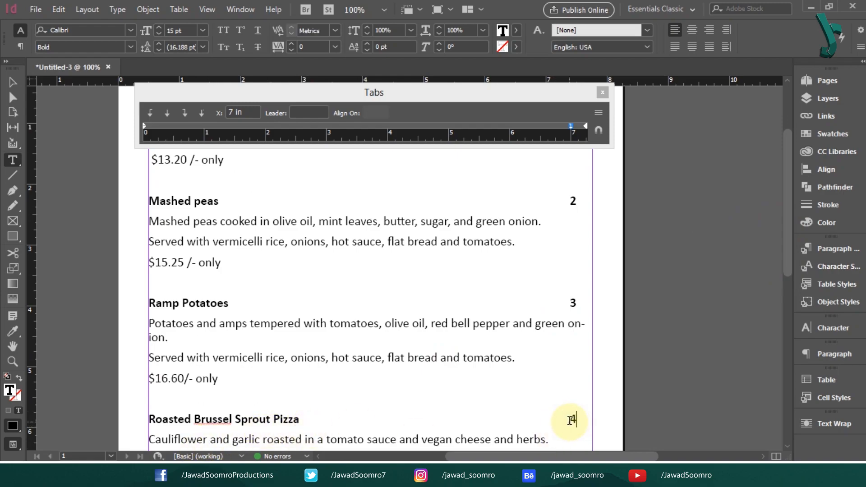
# Move the right-justified tab stop to 7.2083 in for all the menu text
pyautogui.moveTo(786, 203); pyautogui.dragTo(787, 182)
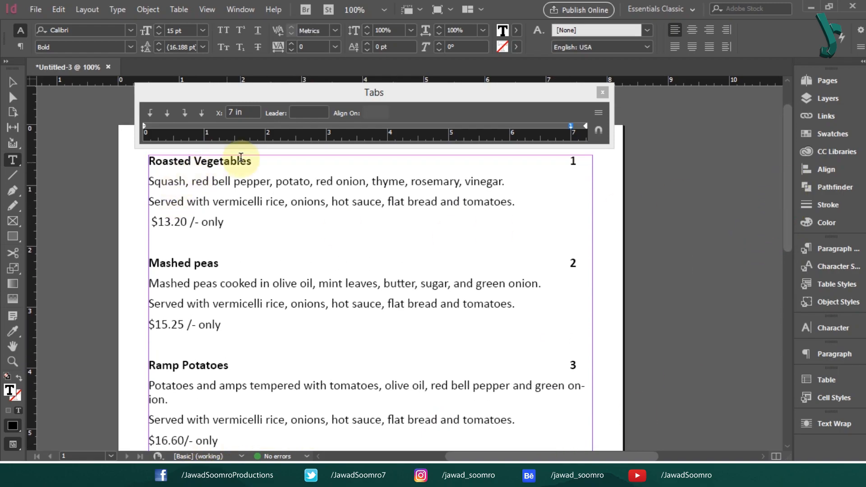
pyautogui.moveTo(571, 125); pyautogui.dragTo(577, 125)
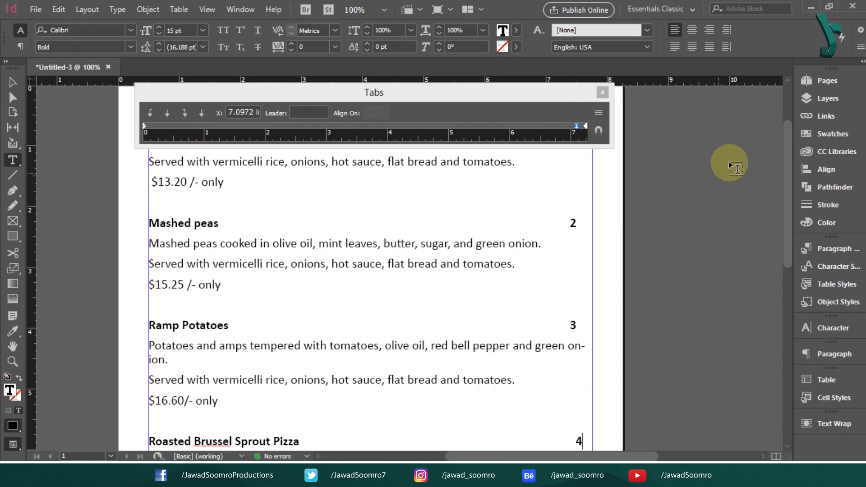
pyautogui.moveTo(785, 173); pyautogui.dragTo(793, 133)
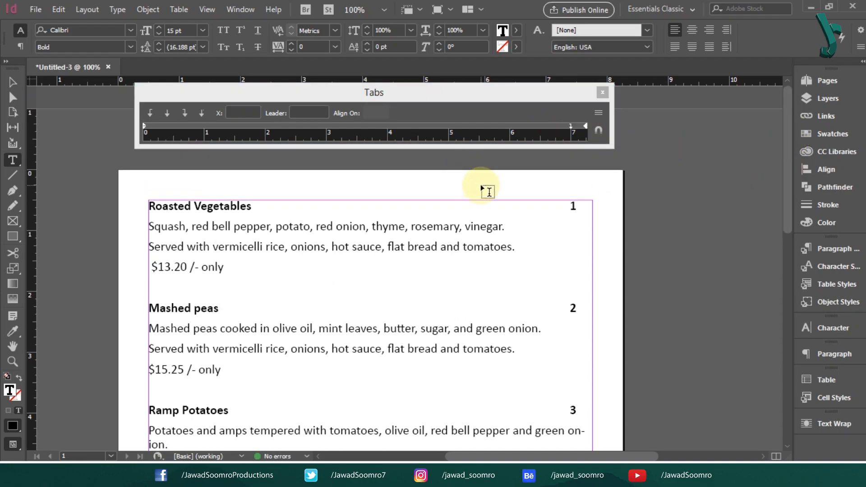
pyautogui.hotkey('ctrl', 'a')
pyautogui.moveTo(577, 125); pyautogui.dragTo(583, 127)
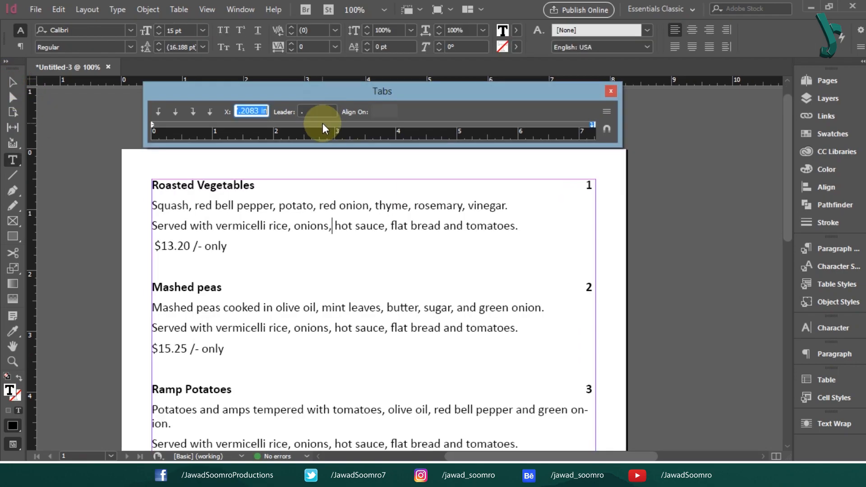
pyautogui.click(332, 205)
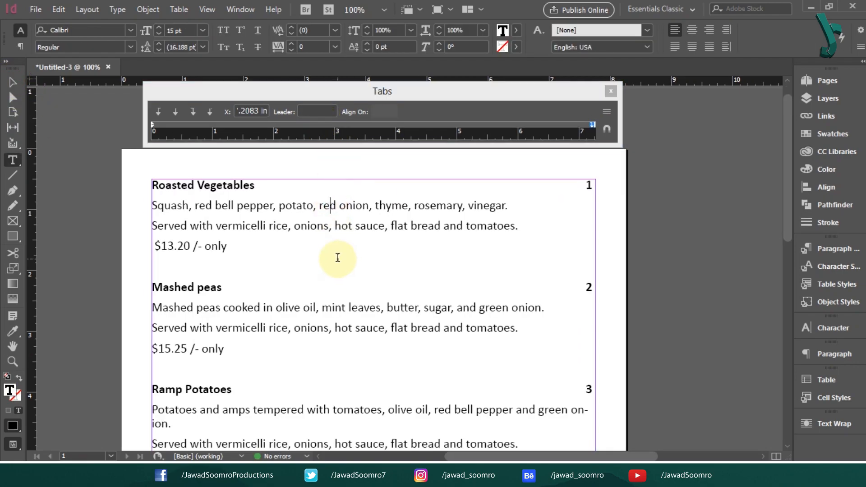
# Give the tab stop a dot leader across all the menu text, then deselect and review the titles
pyautogui.hotkey('ctrl', 'a')
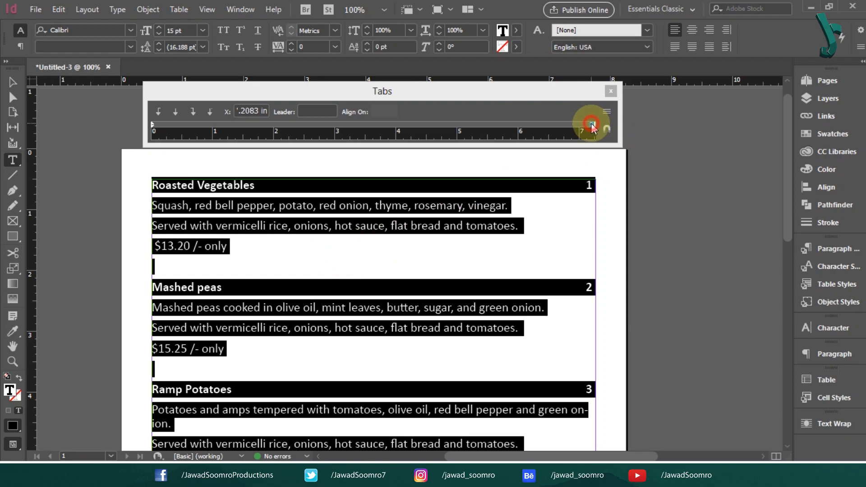
pyautogui.click(315, 111)
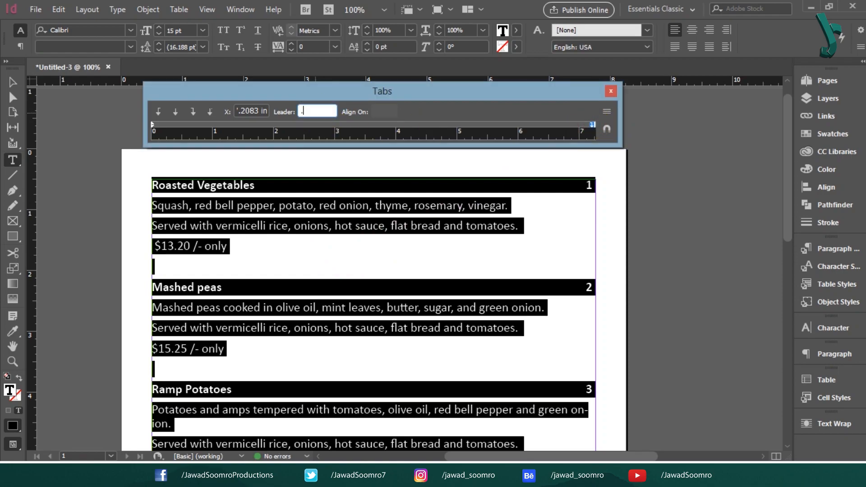
pyautogui.click(338, 205)
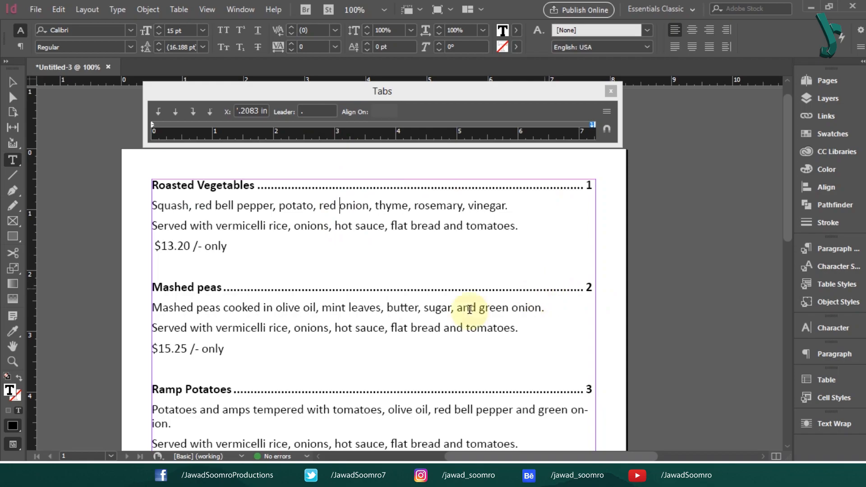
pyautogui.click(13, 82)
pyautogui.click(668, 271)
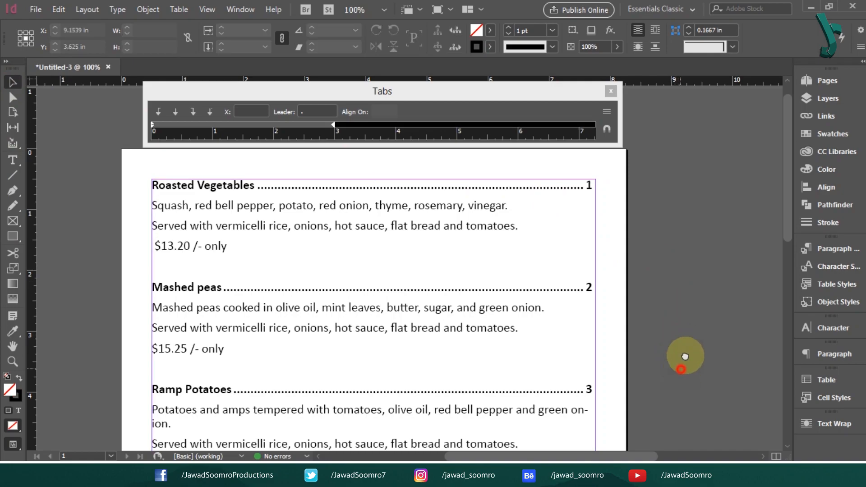
pyautogui.scroll(-4, 681, 354)
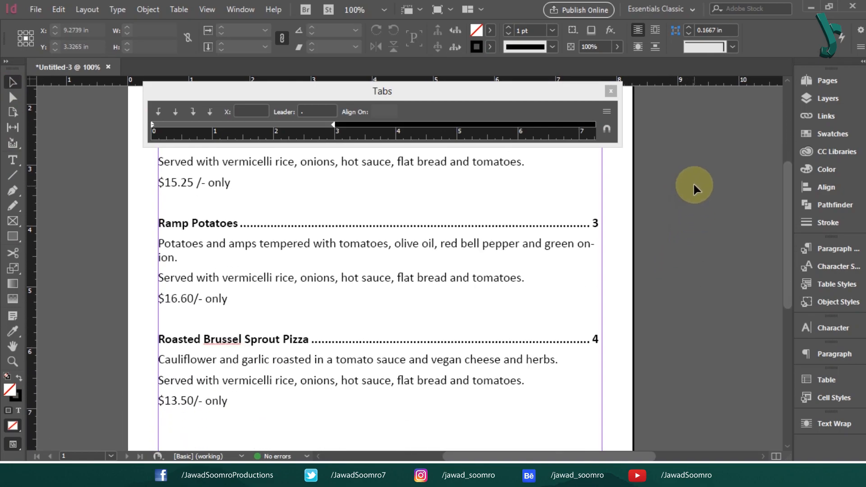
pyautogui.moveTo(691, 183); pyautogui.dragTo(696, 340)
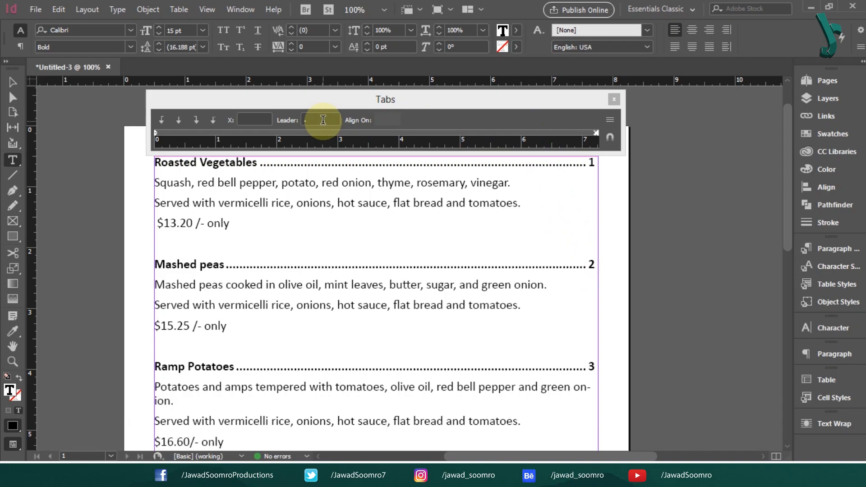
# Remove the tab stop near the frame's right edge from all the menu text and clear the leader character
pyautogui.hotkey('ctrl', 'a')
pyautogui.click(323, 121)
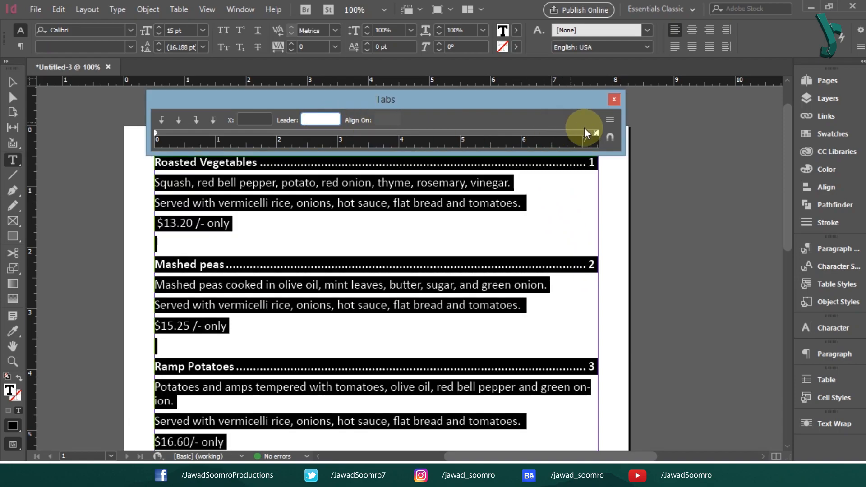
pyautogui.moveTo(594, 132); pyautogui.dragTo(593, 271)
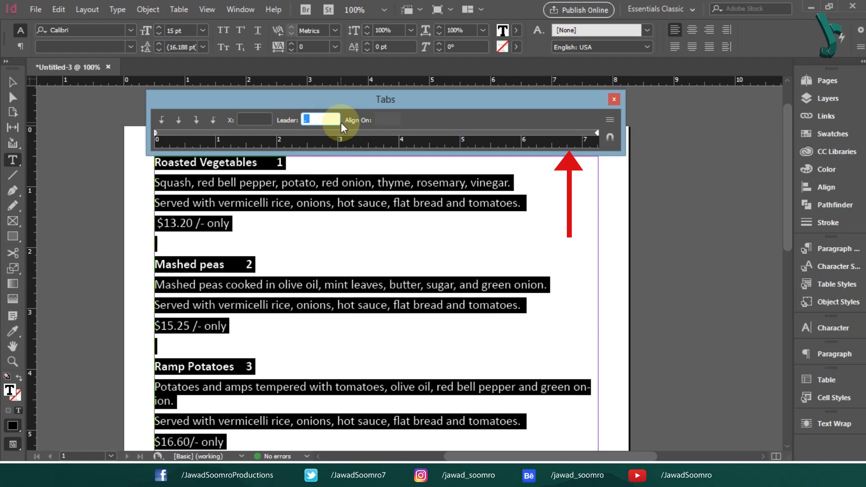
pyautogui.press('BackSpace')
pyautogui.click(328, 180)
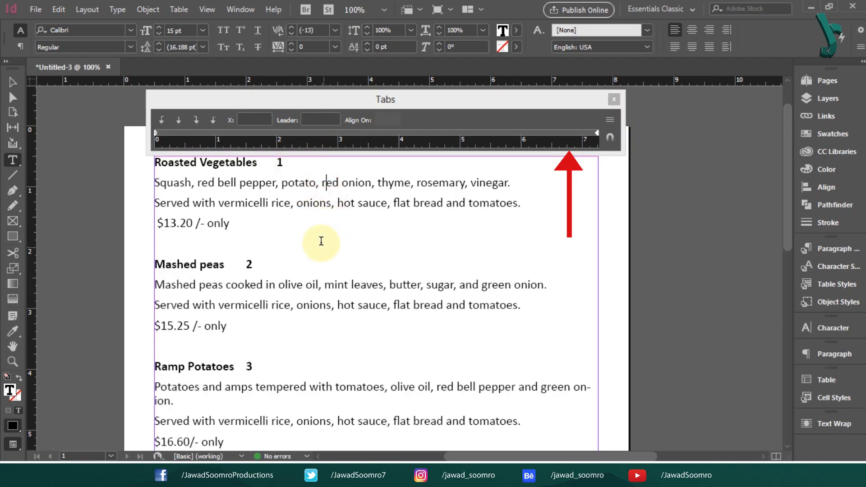
# Add a new right-justified tab stop to all the menu text and set its position to 7.1875 in
pyautogui.hotkey('ctrl', 'a')
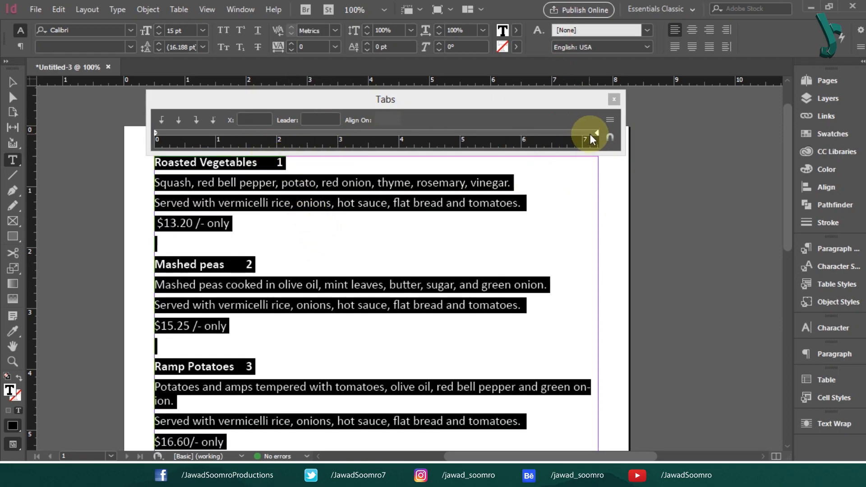
pyautogui.click(581, 131)
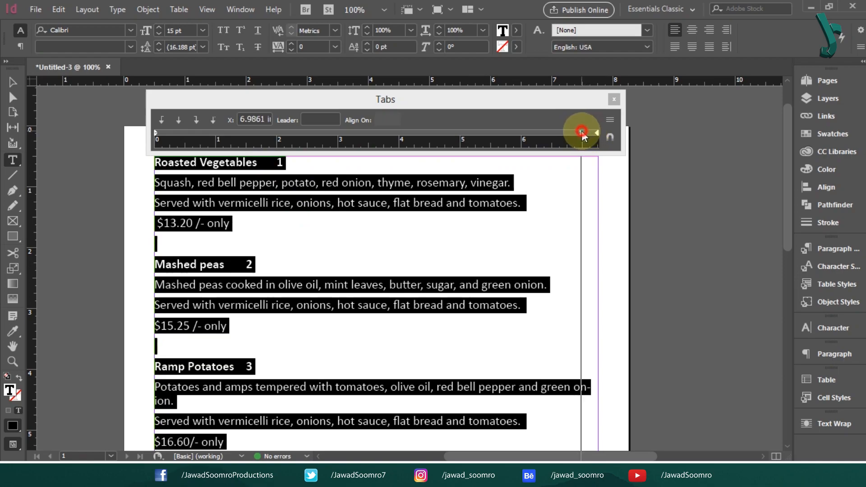
pyautogui.doubleClick(253, 119)
pyautogui.write('7.125')
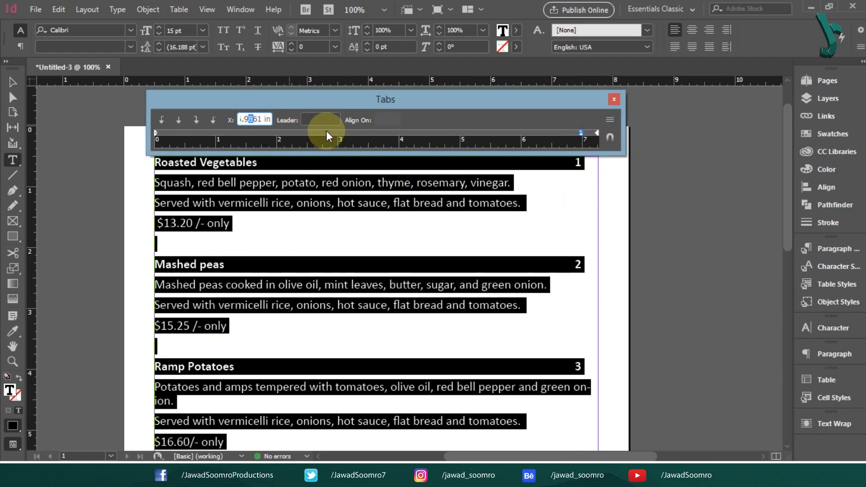
pyautogui.press('Return')
pyautogui.press('Up')
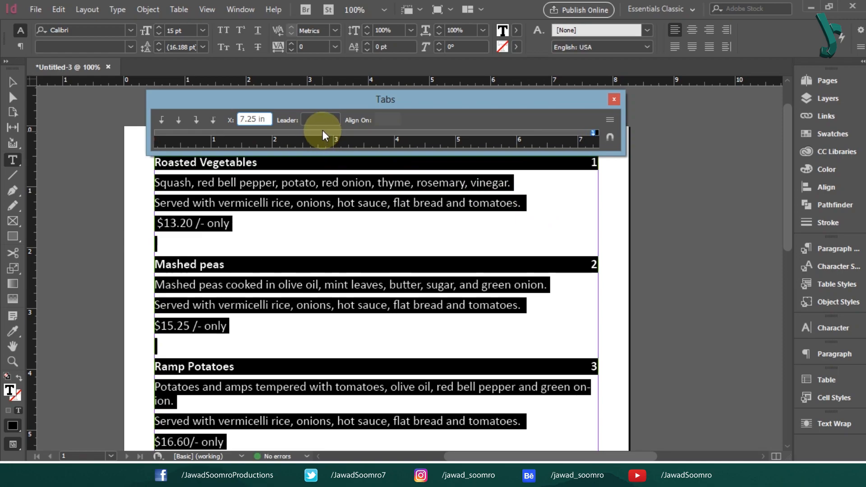
pyautogui.press('Down')
# Set a hyphen as the tab leader for the selected menu text, then deselect the text
pyautogui.click(323, 119)
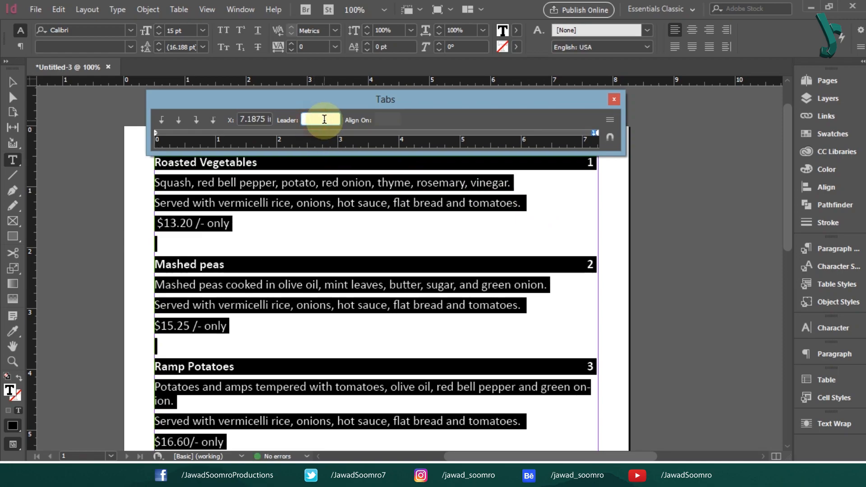
pyautogui.write('-')
pyautogui.press('Return')
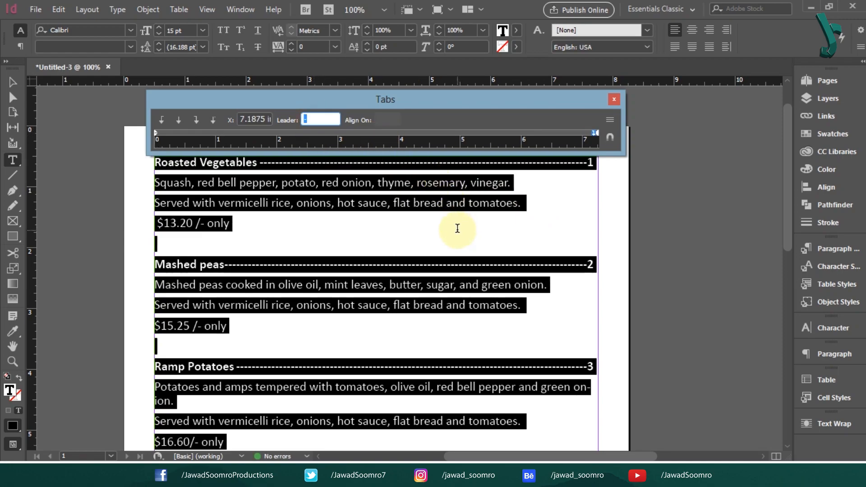
pyautogui.click(457, 228)
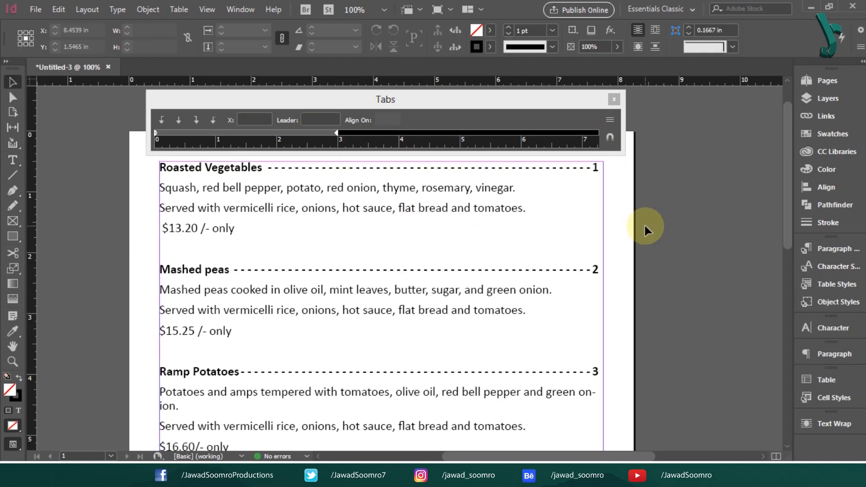
# Fit the whole page in view and move the Tabs panel off the menu text to review the dashed leaders
pyautogui.hotkey('ctrl', '0')
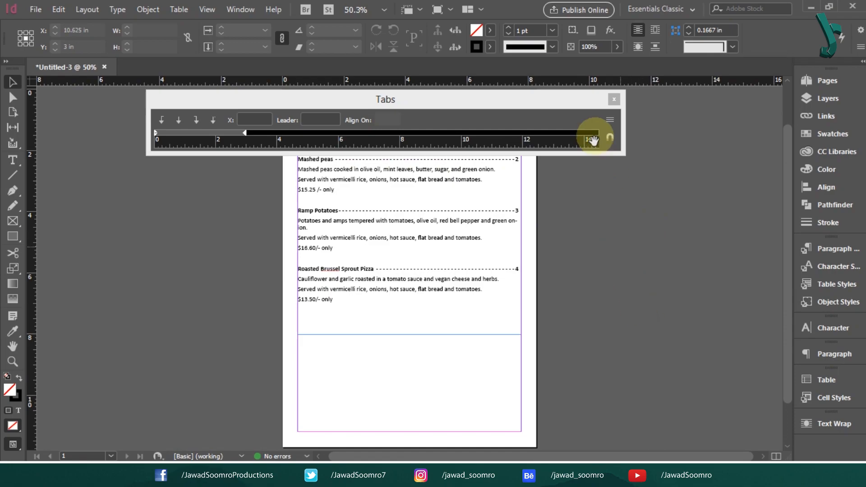
pyautogui.moveTo(583, 102); pyautogui.dragTo(602, 46)
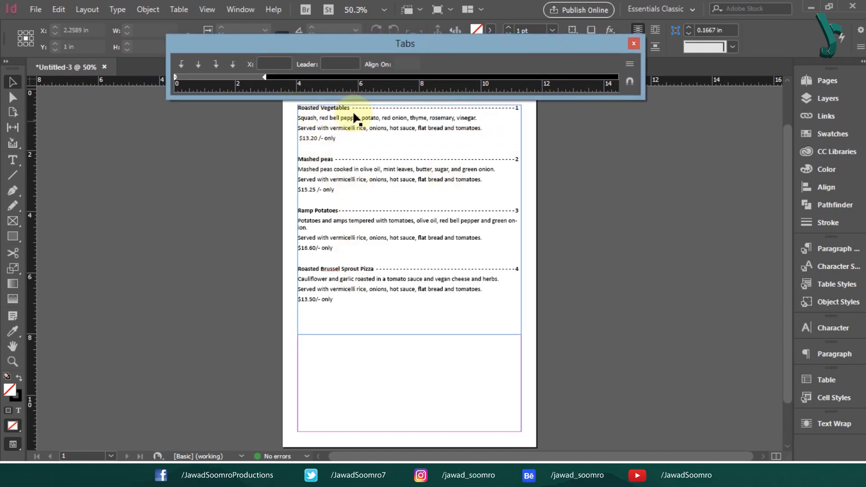
pyautogui.click(334, 64)
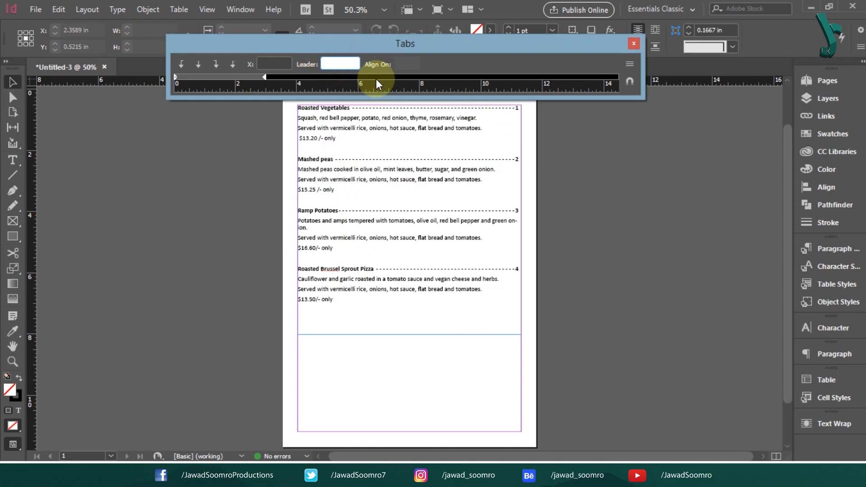
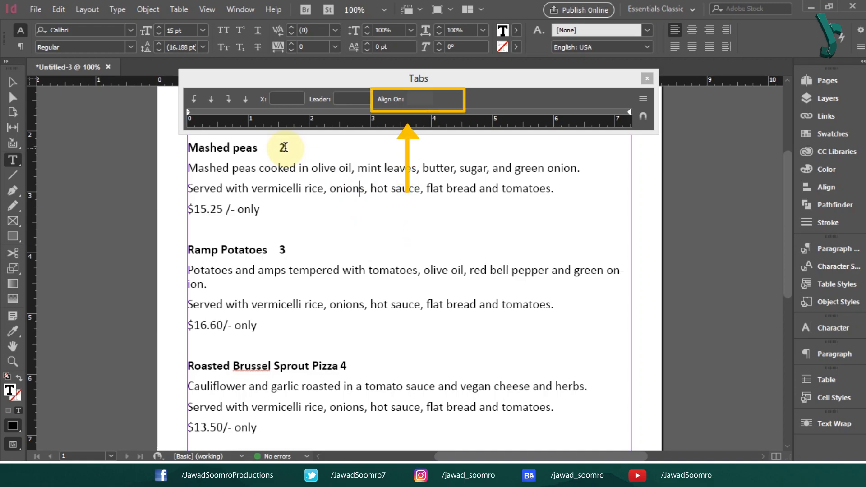
# Delete the numbers, descriptions and prices under Mashed peas, Ramp Potatoes and Roasted Brussel Sprout Pizza, keeping only those titles
pyautogui.moveTo(277, 212); pyautogui.dragTo(185, 168)
pyautogui.press('BackSpace')
pyautogui.click(308, 154)
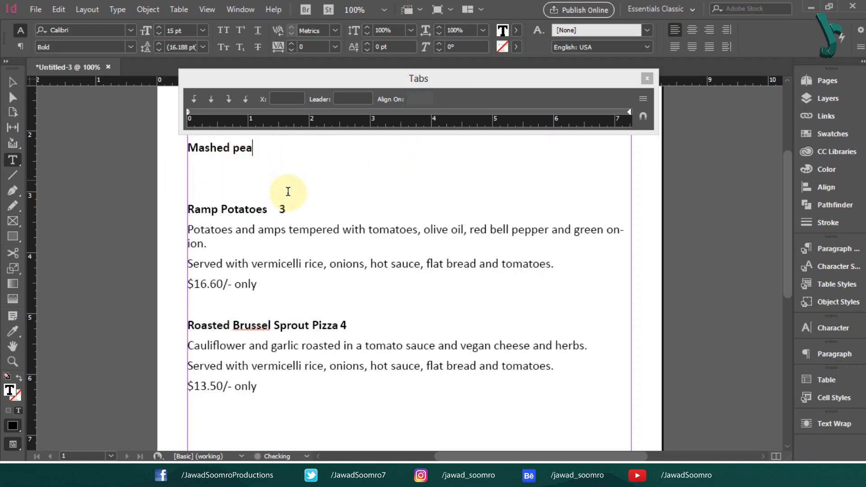
pyautogui.write('s')
pyautogui.moveTo(267, 294); pyautogui.dragTo(284, 209)
pyautogui.press('BackSpace')
pyautogui.moveTo(267, 311); pyautogui.dragTo(340, 247)
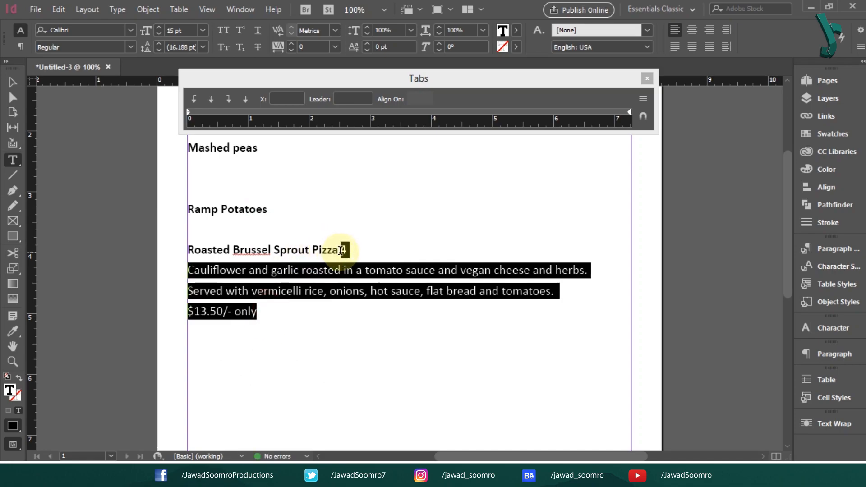
pyautogui.press('BackSpace')
# Delete the number, description and price of Roasted Vegetables, and remove the blank lines between the four titles
pyautogui.moveTo(784, 218); pyautogui.dragTo(783, 197)
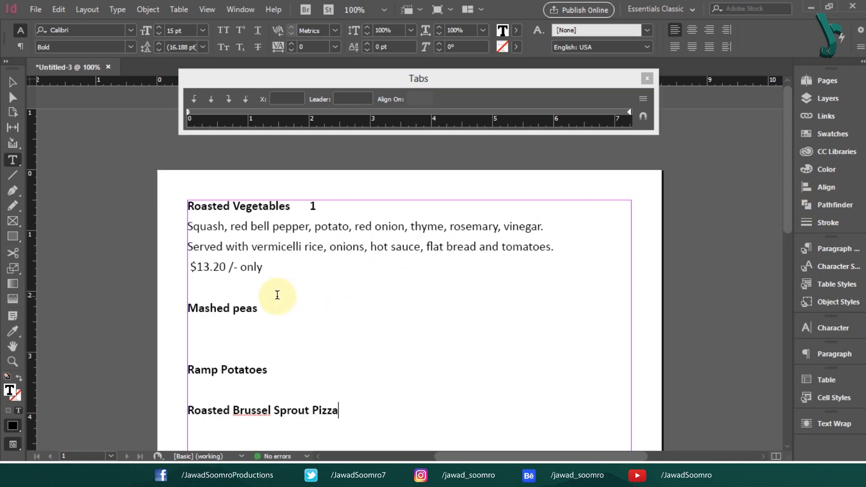
pyautogui.moveTo(277, 293); pyautogui.dragTo(291, 205)
pyautogui.press('BackSpace')
pyautogui.click(258, 249)
pyautogui.press('Delete')
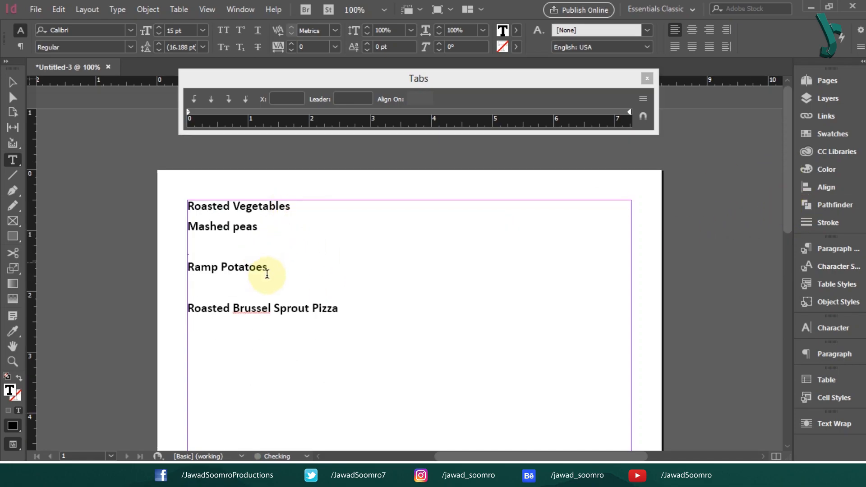
pyautogui.press('Delete')
pyautogui.click(261, 265)
pyautogui.press('Delete')
pyautogui.click(12, 82)
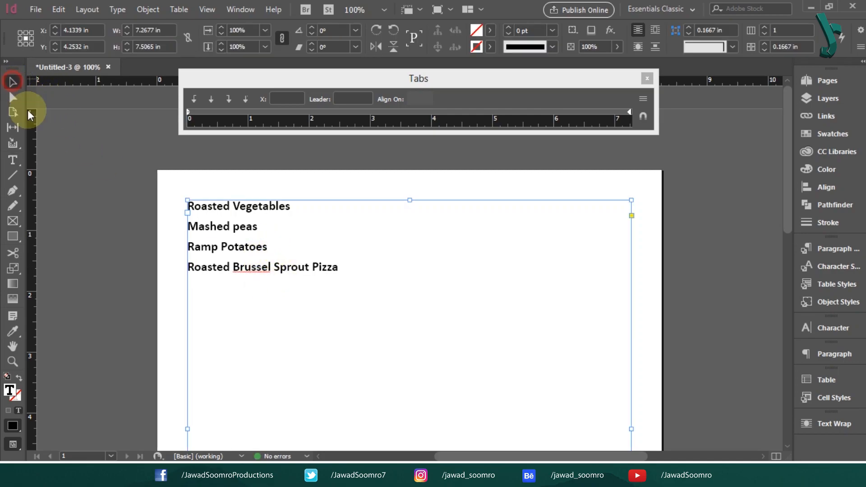
pyautogui.click(71, 164)
# Add the numbers 11.11, 1.111, 111.01 and 001.111 after the four menu titles, one per line in that order
pyautogui.doubleClick(319, 288)
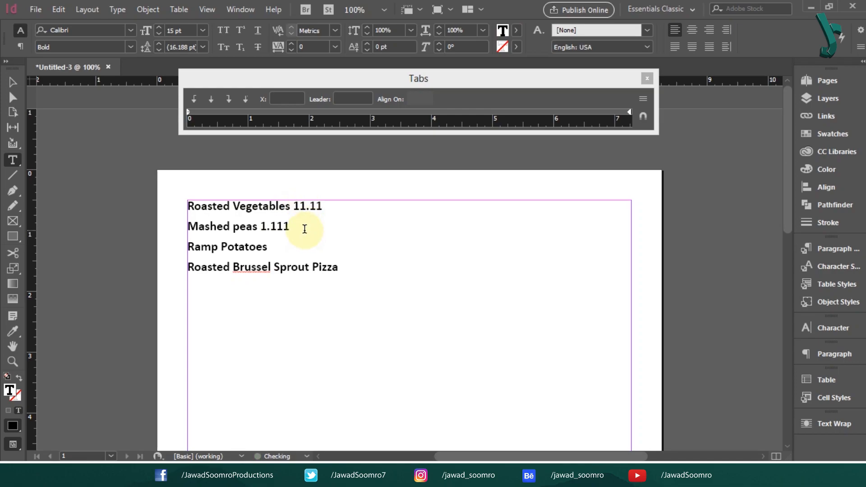
pyautogui.write('111.01')
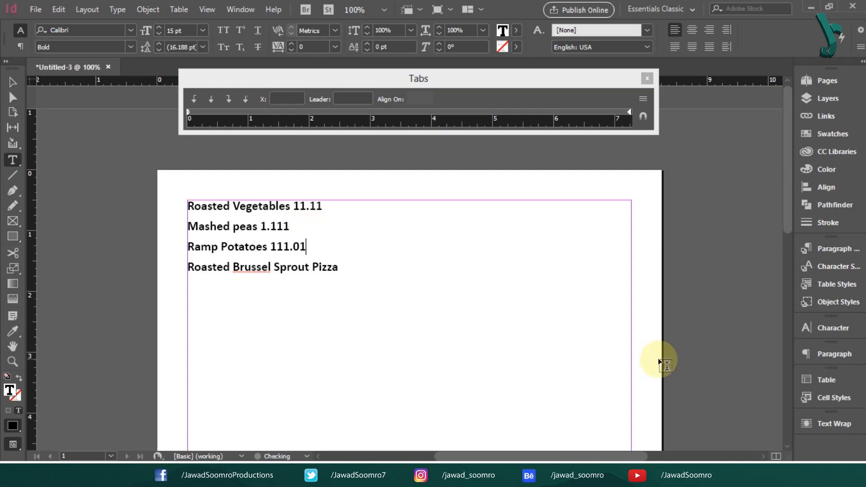
pyautogui.click(369, 272)
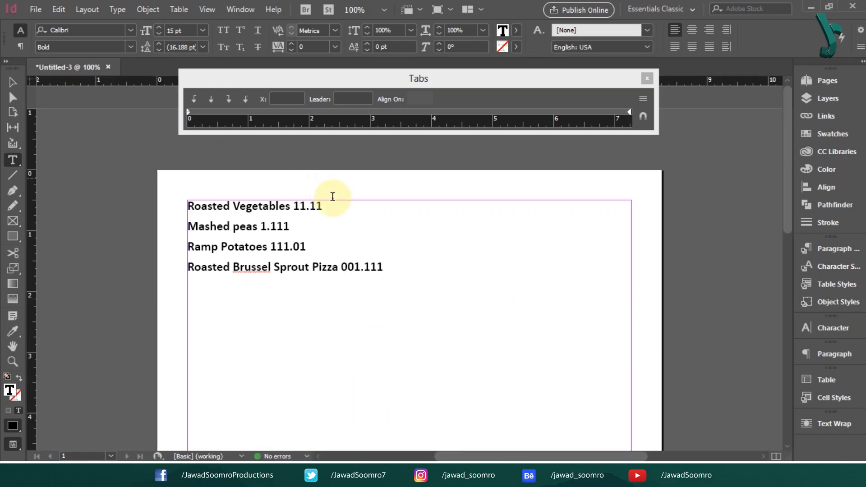
# Add a right-justified tab stop at 7 in with a dot leader to all four title lines
pyautogui.hotkey('ctrl', 'a')
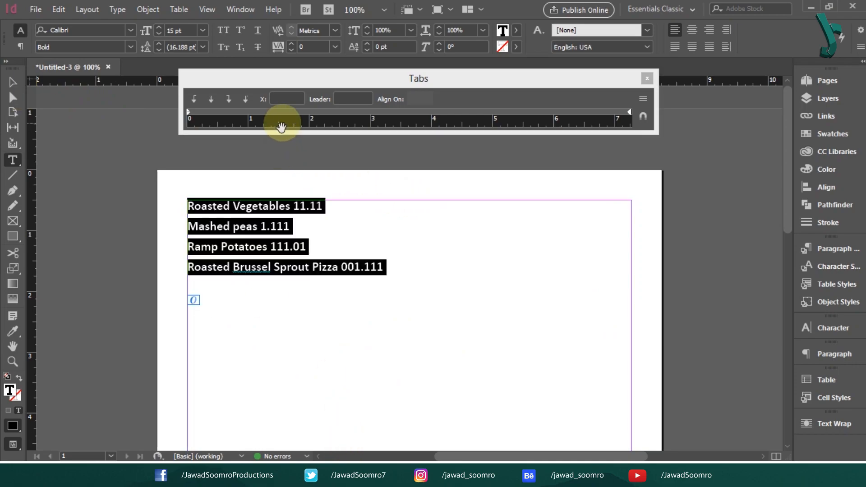
pyautogui.click(615, 110)
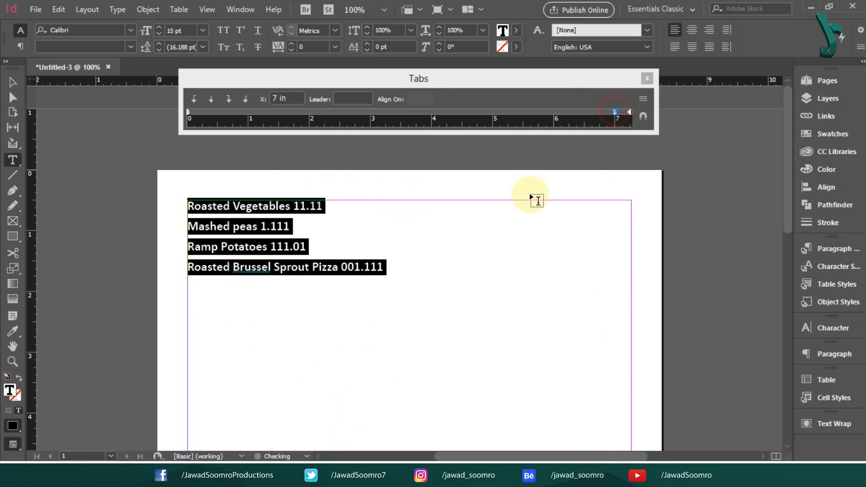
pyautogui.click(228, 99)
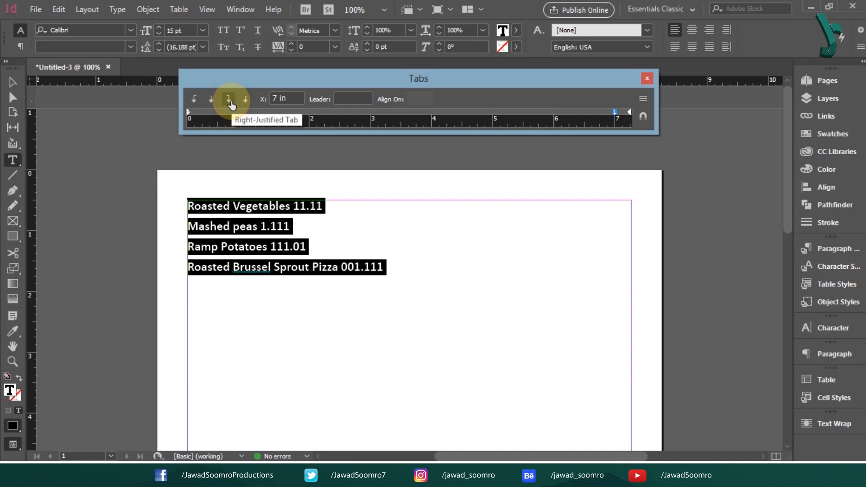
pyautogui.click(356, 98)
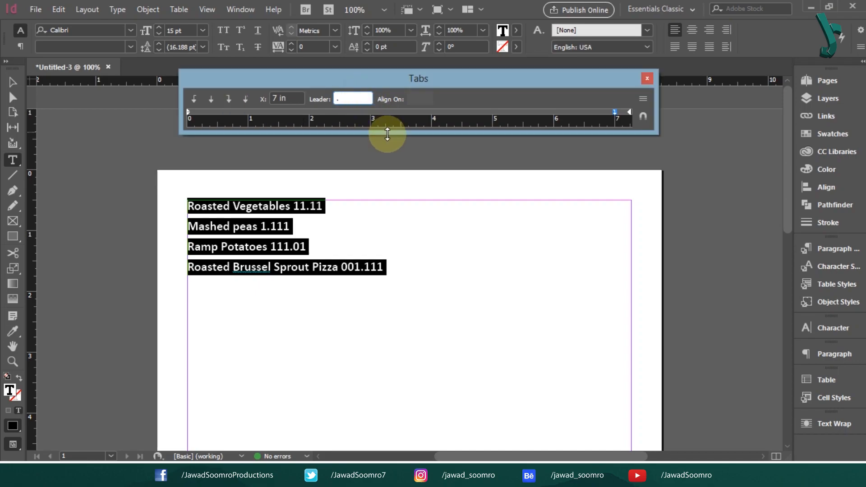
pyautogui.click(414, 266)
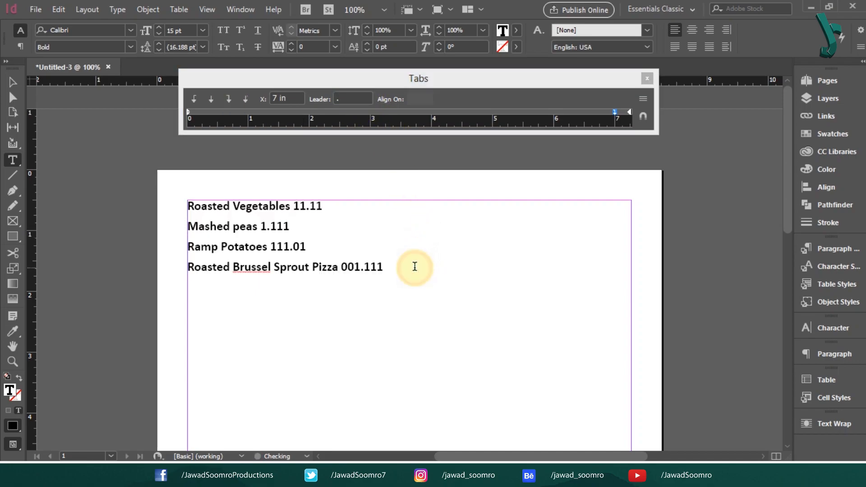
# Insert a tab before the number in each of the four title lines
pyautogui.click(294, 206)
pyautogui.press('Tab')
pyautogui.click(260, 226)
pyautogui.press('Tab')
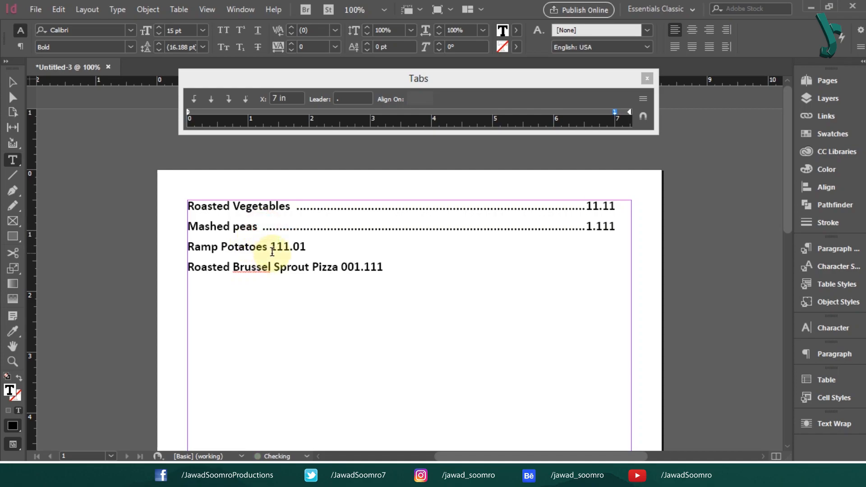
pyautogui.click(274, 247)
pyautogui.press('Tab')
pyautogui.click(341, 266)
pyautogui.press('Tab')
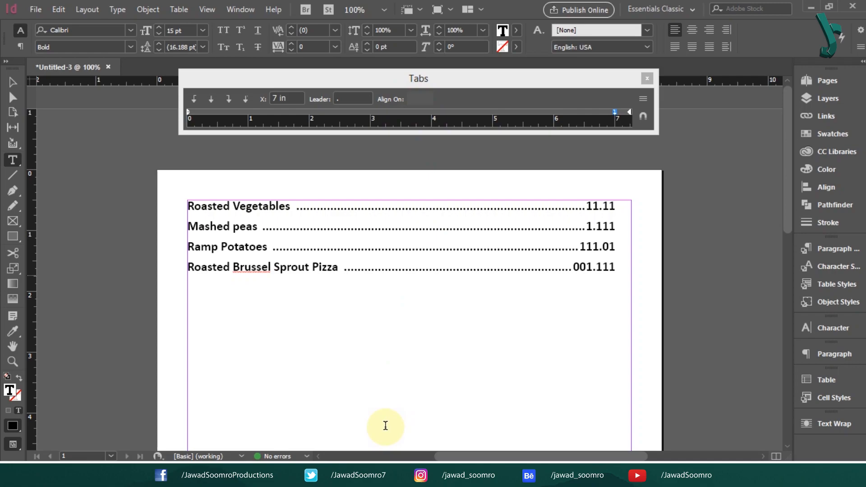
# Change the tab stop on all four lines to align on the decimal point and move it to 6.8056 in
pyautogui.click(319, 239)
pyautogui.hotkey('ctrl', 'a')
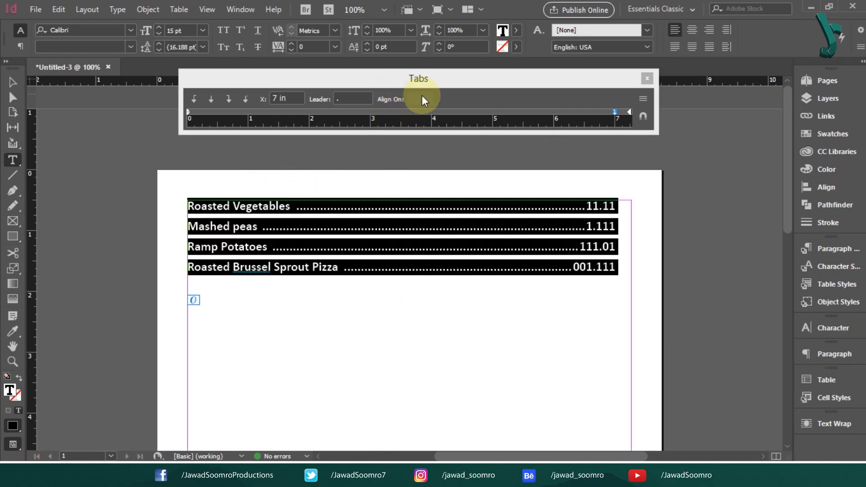
pyautogui.click(429, 84)
pyautogui.click(643, 116)
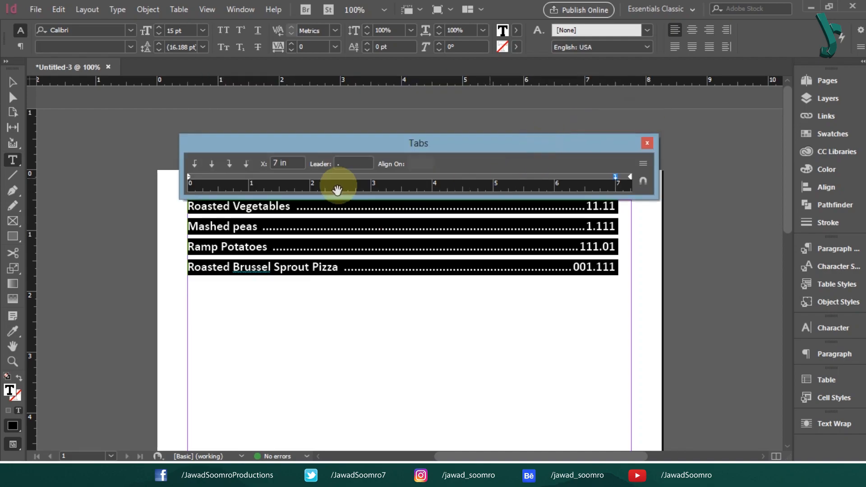
pyautogui.click(615, 177)
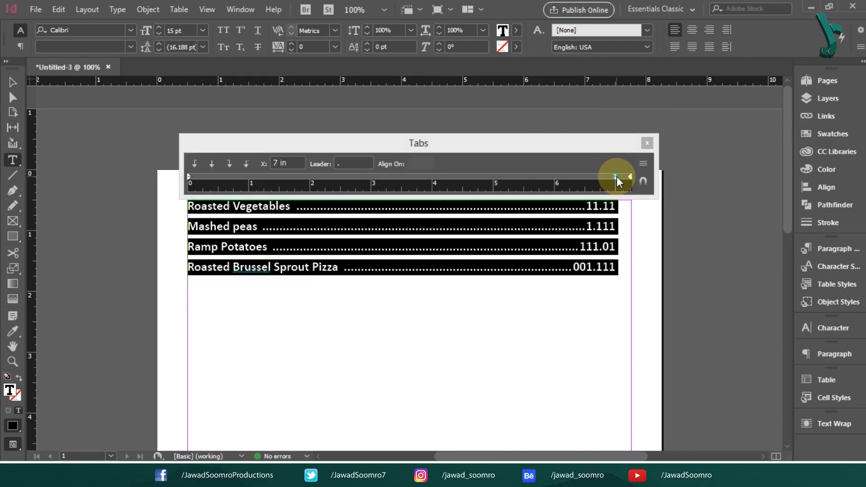
pyautogui.click(246, 165)
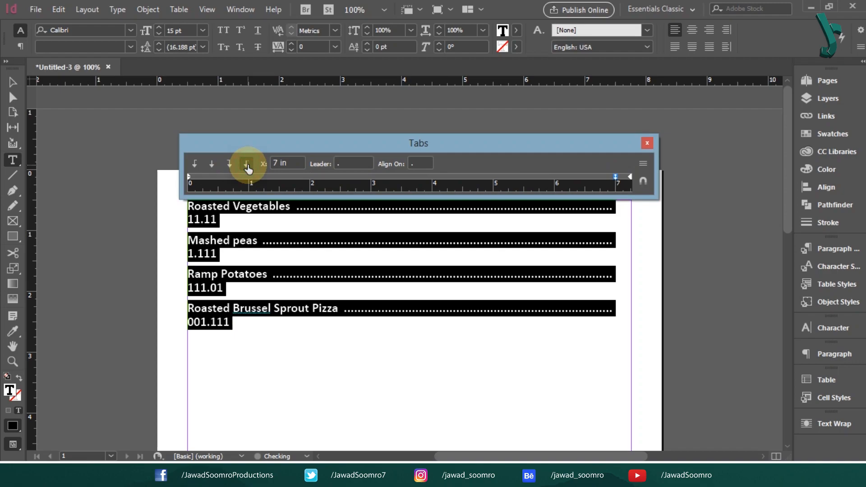
pyautogui.moveTo(615, 177); pyautogui.dragTo(603, 177)
pyautogui.click(592, 256)
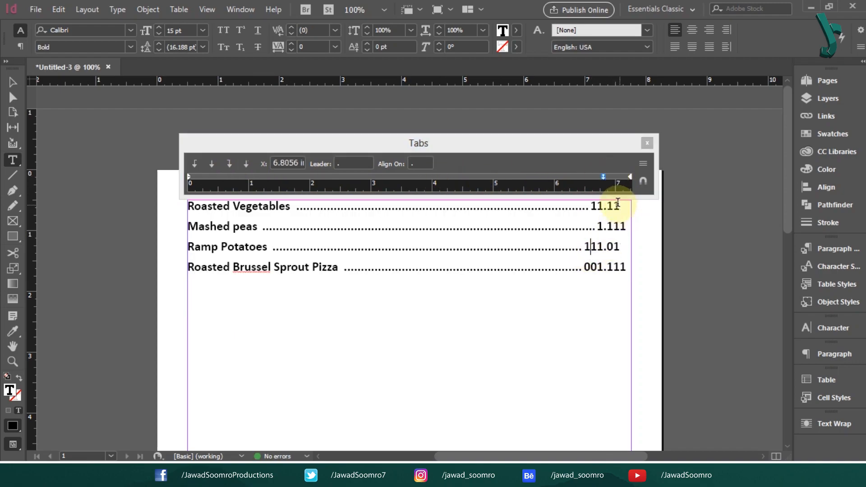
# Examine up close how the decimal points of the four numbers line up, with the Tabs panel moved clear of them
pyautogui.press('Escape')
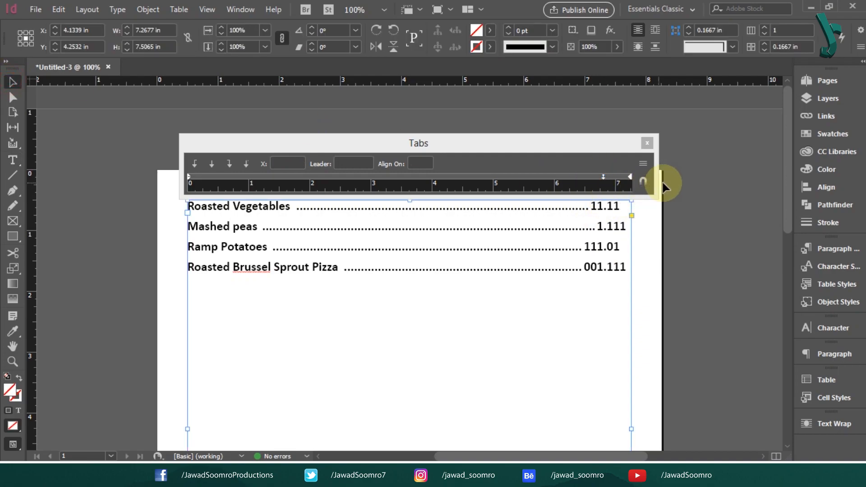
pyautogui.click(739, 228)
pyautogui.click(568, 227)
pyautogui.hotkey('ctrl', '=')
pyautogui.hotkey('ctrl', '=')
pyautogui.hotkey('ctrl', '=')
pyautogui.hotkey('ctrl', '=')
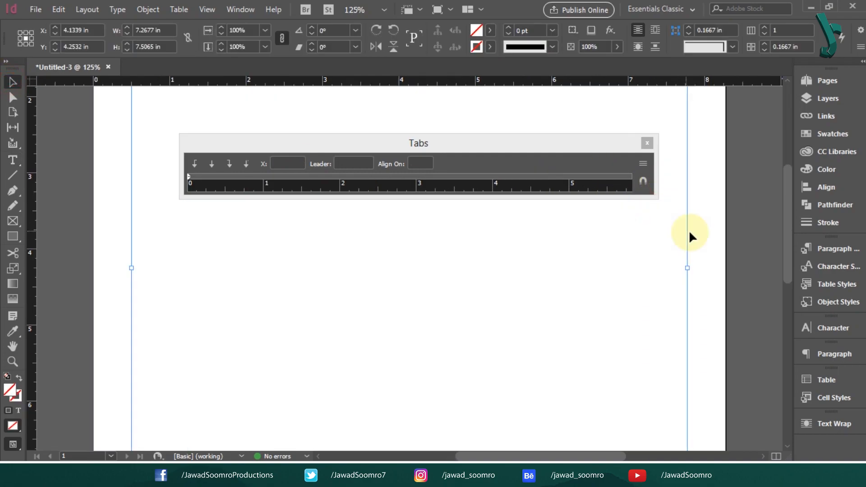
pyautogui.moveTo(731, 154); pyautogui.dragTo(505, 469)
pyautogui.moveTo(682, 181); pyautogui.dragTo(572, 333)
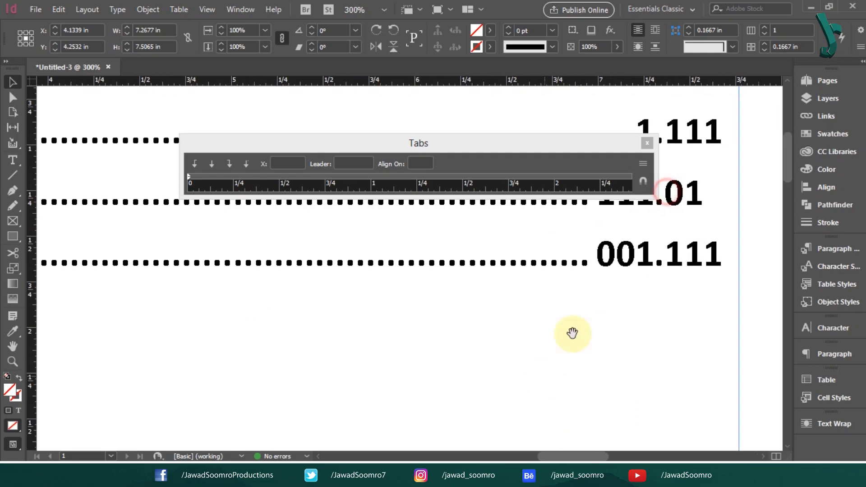
pyautogui.moveTo(622, 271); pyautogui.dragTo(478, 406)
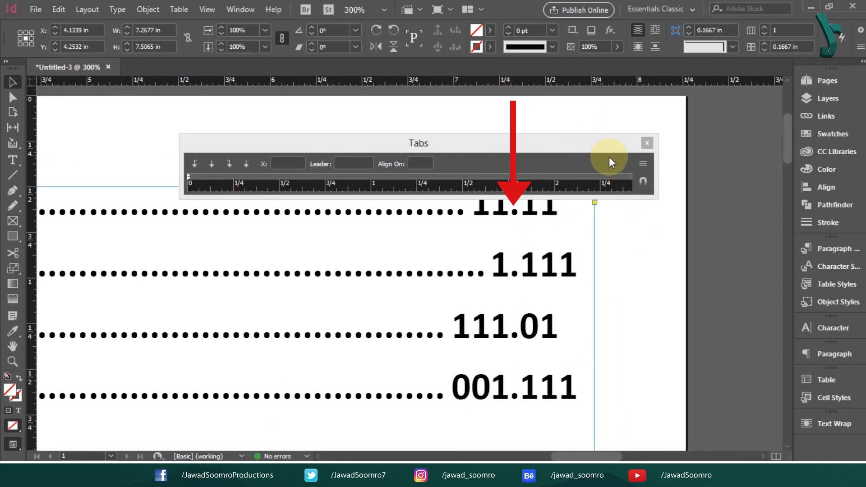
pyautogui.click(642, 181)
pyautogui.moveTo(547, 144); pyautogui.dragTo(520, 116)
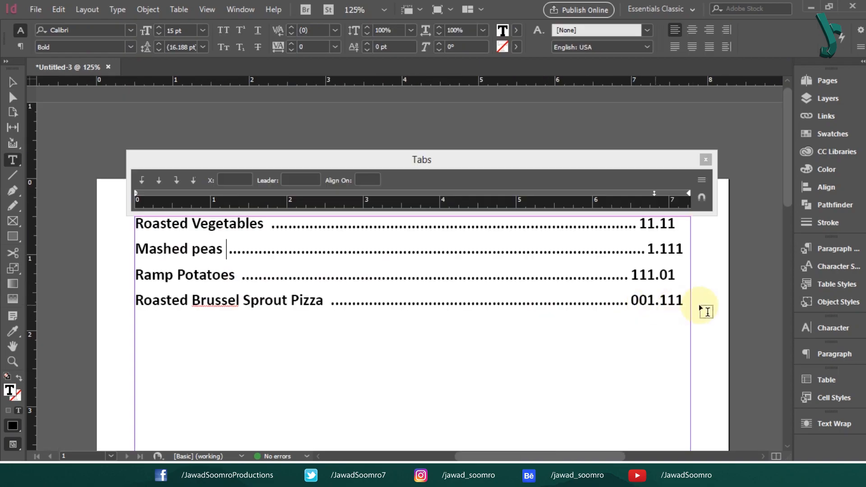
# Delete the tab and number after Roasted Brussel Sprout Pizza, and remove the decimal tab stop from the title lines
pyautogui.moveTo(682, 300); pyautogui.dragTo(354, 298)
pyautogui.press('BackSpace')
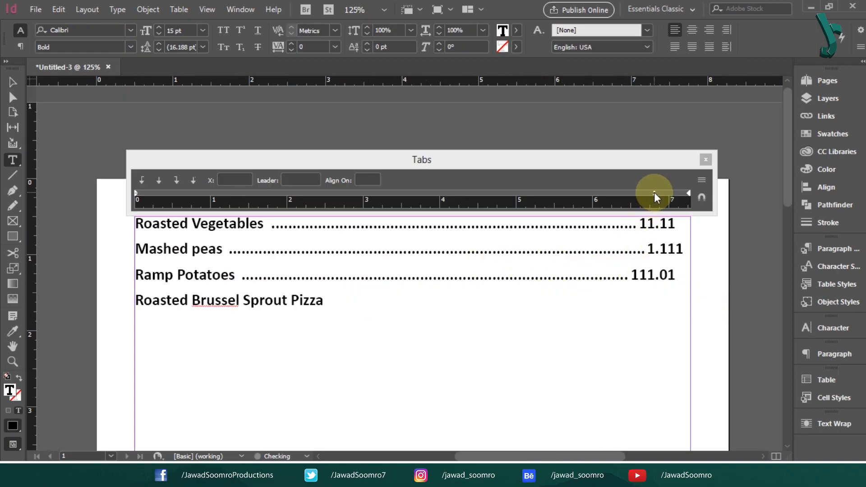
pyautogui.moveTo(654, 193); pyautogui.dragTo(667, 340)
pyautogui.moveTo(672, 271); pyautogui.dragTo(264, 224)
pyautogui.moveTo(654, 193); pyautogui.dragTo(586, 288)
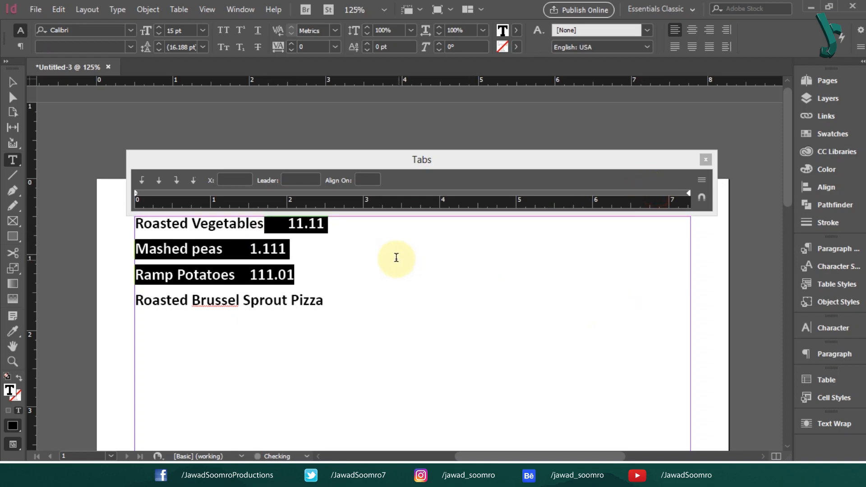
# Delete the tabs and numbers after Ramp Potatoes, Mashed peas and Roasted Vegetables, and shorten the last title to Brussel Pizza
pyautogui.click(315, 264)
pyautogui.moveTo(305, 275); pyautogui.dragTo(237, 275)
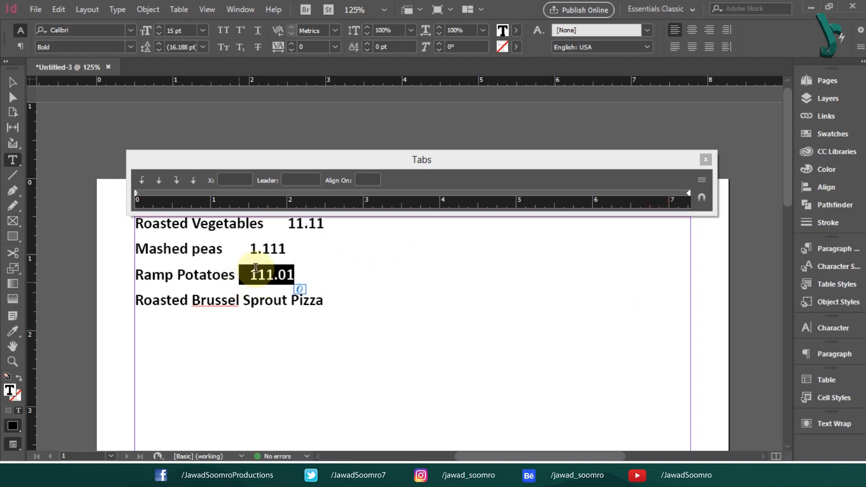
pyautogui.press('BackSpace')
pyautogui.moveTo(293, 248); pyautogui.dragTo(222, 248)
pyautogui.press('BackSpace')
pyautogui.moveTo(350, 224); pyautogui.dragTo(261, 224)
pyautogui.press('BackSpace')
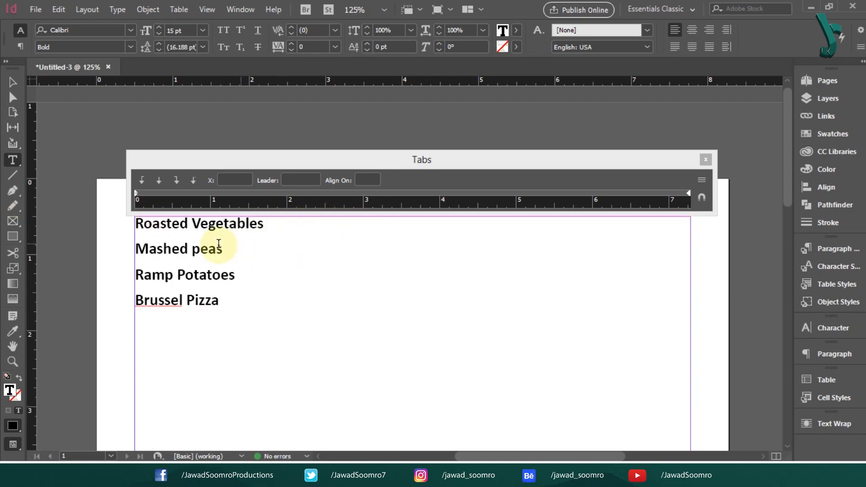
# Turn Roasted Vegetables and Mashed peas into sample e-mail addresses by replacing the spaces with @ and adding .com
pyautogui.click(191, 223)
pyautogui.write('@')
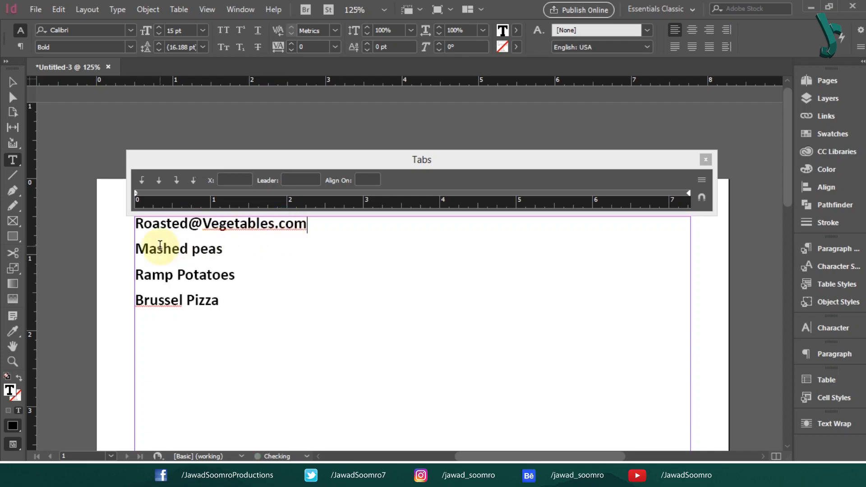
pyautogui.click(191, 250)
pyautogui.write('@')
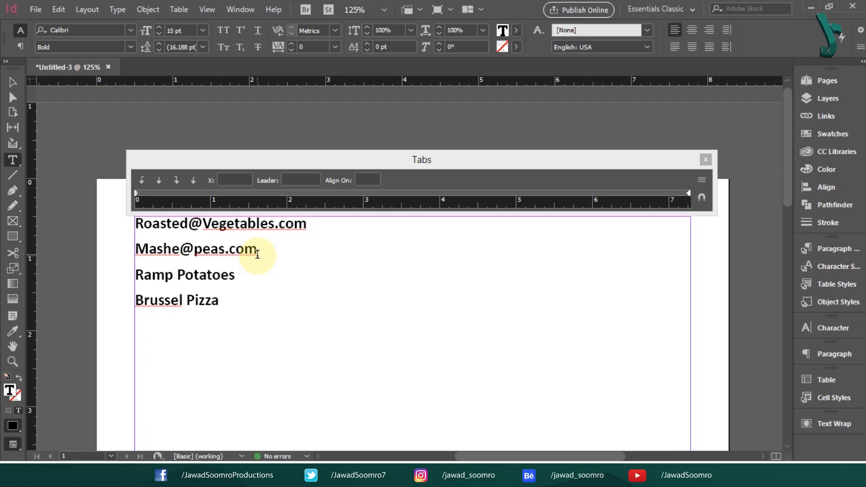
# Turn Ramp Potatoes and Brussel Pizza into sample e-mail addresses with @ between the words and .com at the end
pyautogui.moveTo(174, 273); pyautogui.dragTo(178, 273)
pyautogui.write('@')
pyautogui.click(271, 269)
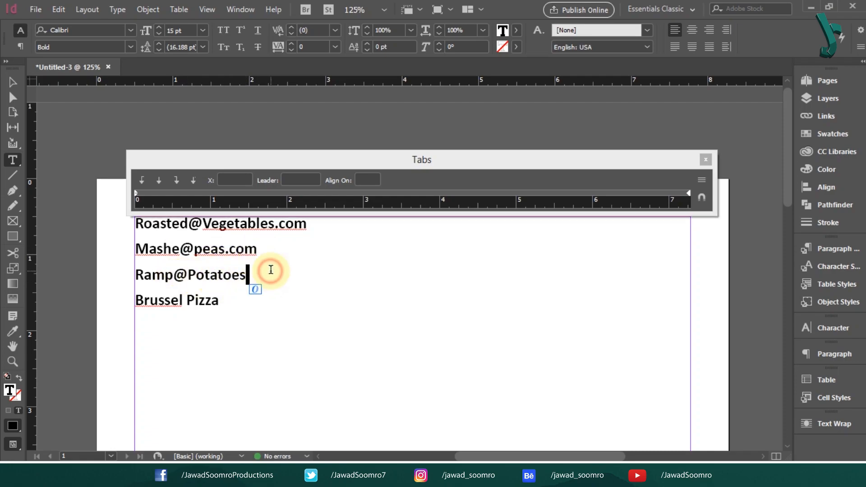
pyautogui.write('.com')
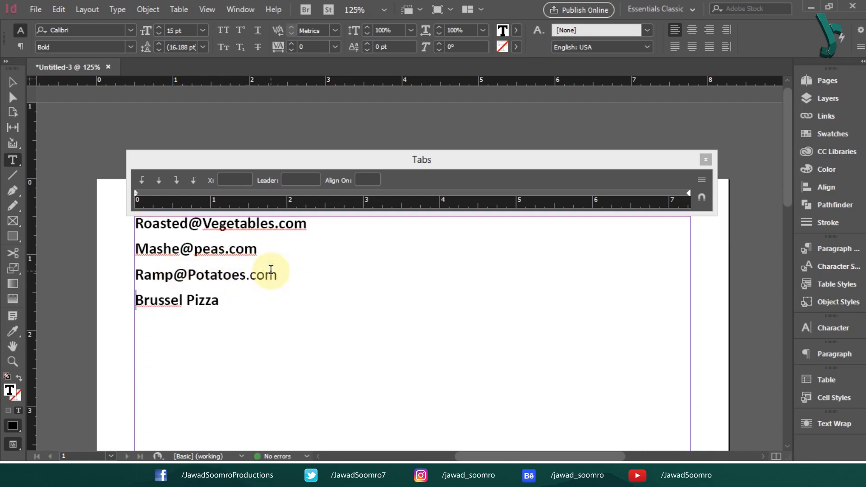
pyautogui.moveTo(183, 301); pyautogui.dragTo(195, 301)
pyautogui.write('@p')
pyautogui.click(238, 299)
pyautogui.write('.')
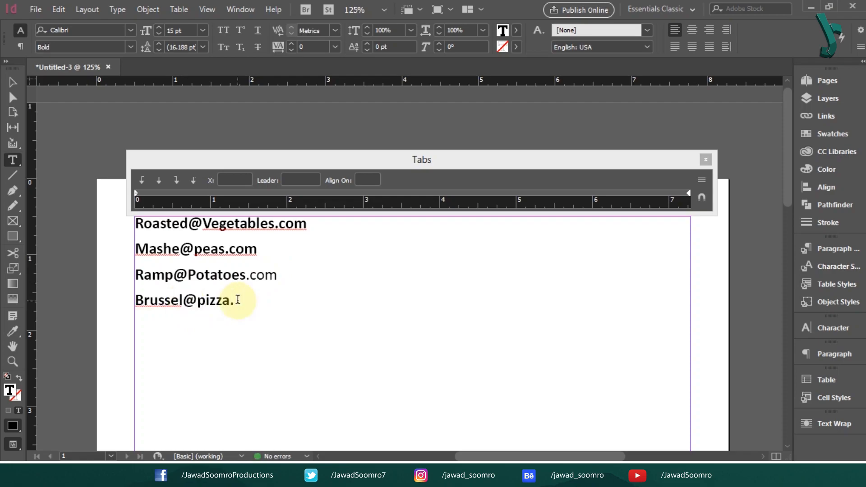
pyautogui.write('com')
# Add a tab stop at 7 in with a period leader and Align On set to @ for the address text
pyautogui.hotkey('ctrl', 'a')
pyautogui.moveTo(653, 193); pyautogui.dragTo(657, 247)
pyautogui.click(670, 194)
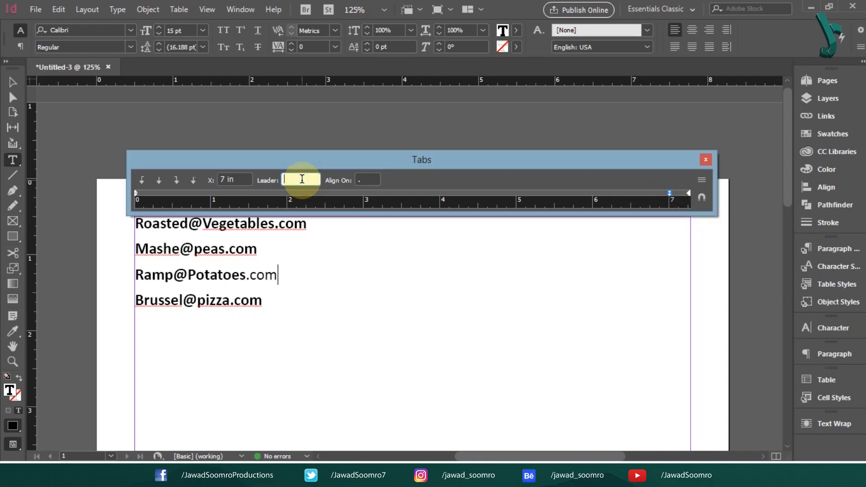
pyautogui.write('.')
pyautogui.click(362, 180)
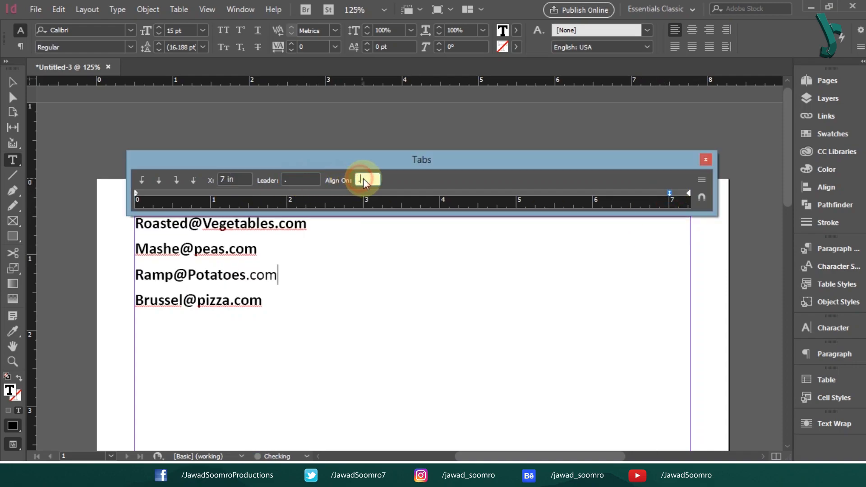
pyautogui.write('@')
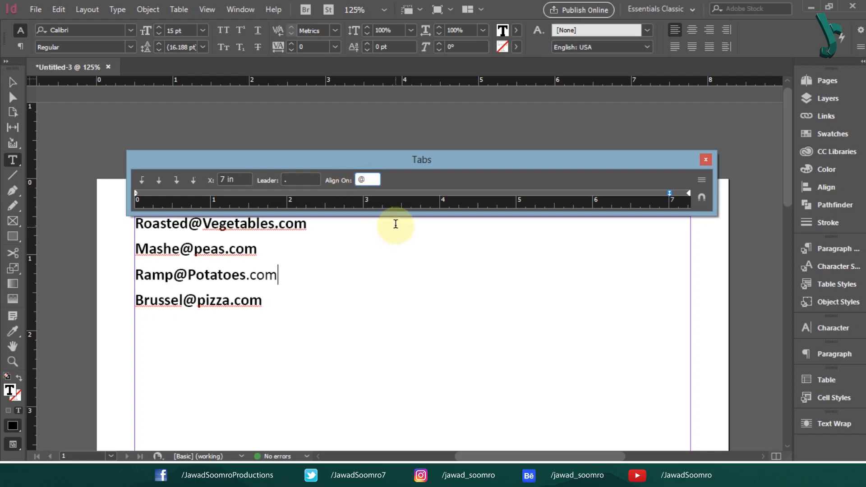
pyautogui.press('Tab')
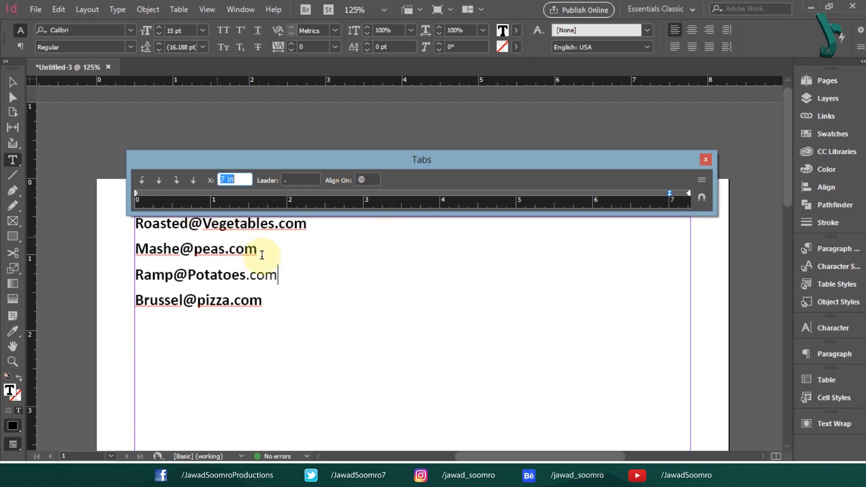
# Set the @-aligned tab stop to 3 in for all four lines and insert a tab before each address
pyautogui.click(279, 303)
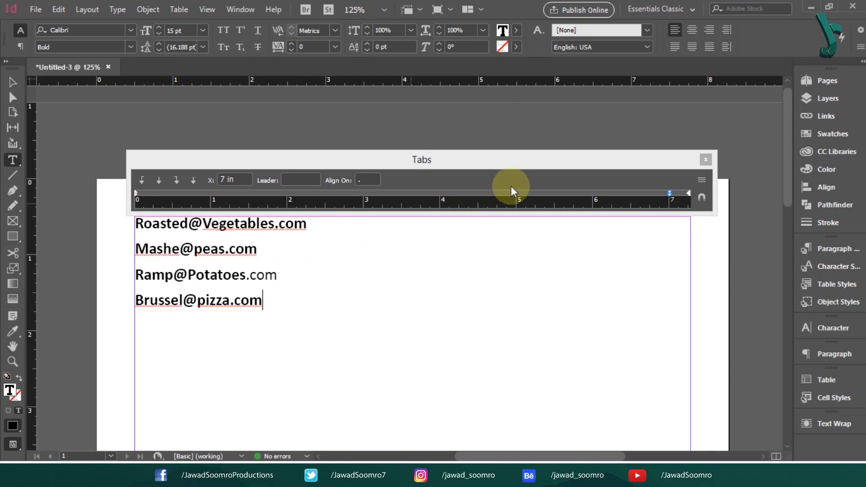
pyautogui.hotkey('ctrl', 'a')
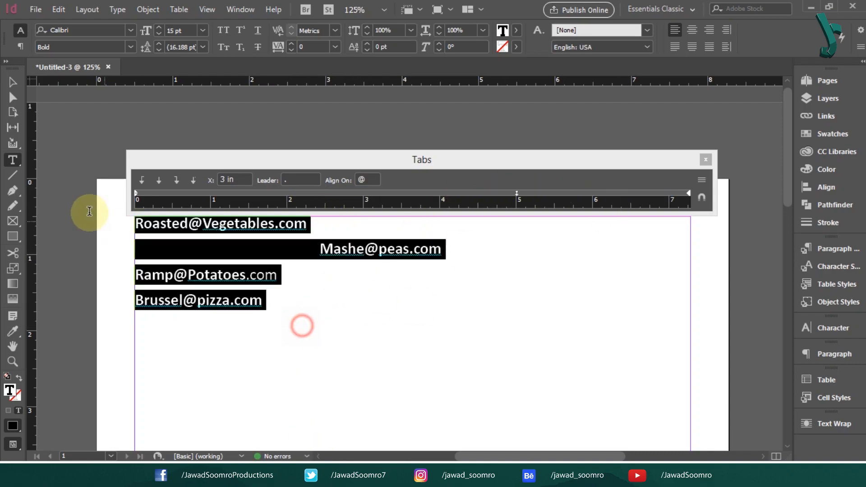
pyautogui.click(136, 225)
pyautogui.press('Tab')
pyautogui.click(136, 275)
pyautogui.press('Tab')
pyautogui.click(136, 300)
pyautogui.press('Tab')
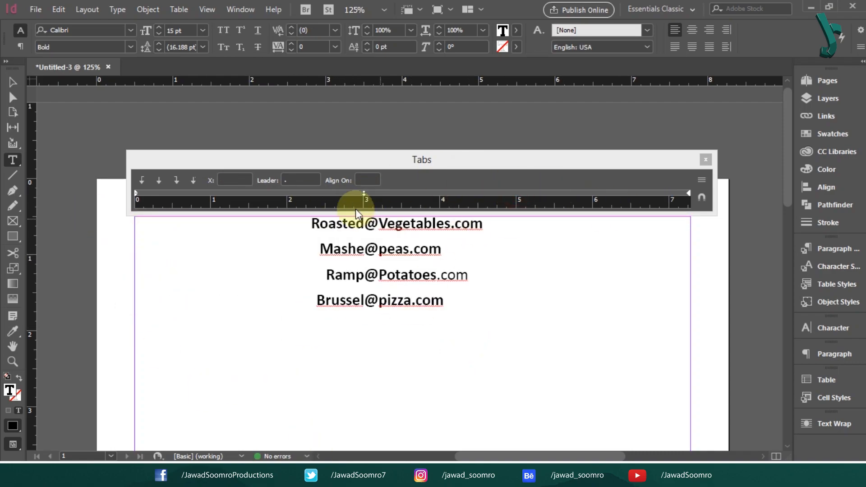
# Examine at 300% how the four addresses line up at the @ sign, and snap the Tabs panel above the text frame
pyautogui.press('Escape')
pyautogui.hotkey('ctrl', '=')
pyautogui.hotkey('ctrl', '=')
pyautogui.hotkey('ctrl', '=')
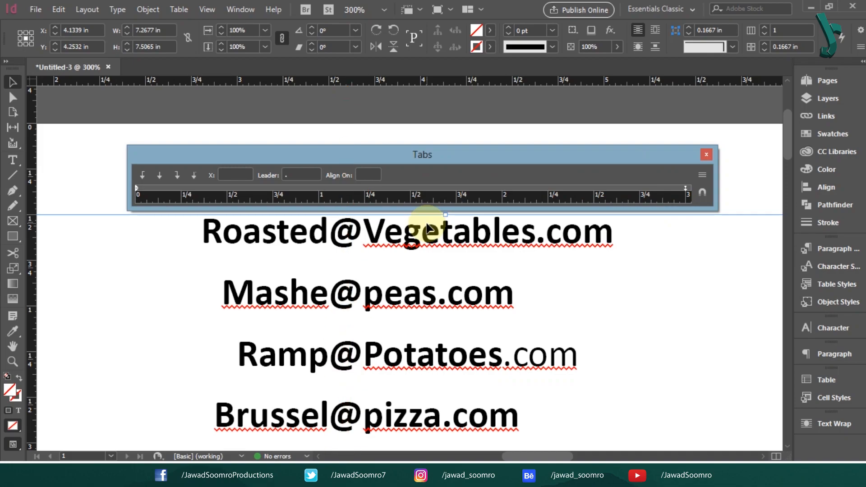
pyautogui.hotkey('ctrl', '1')
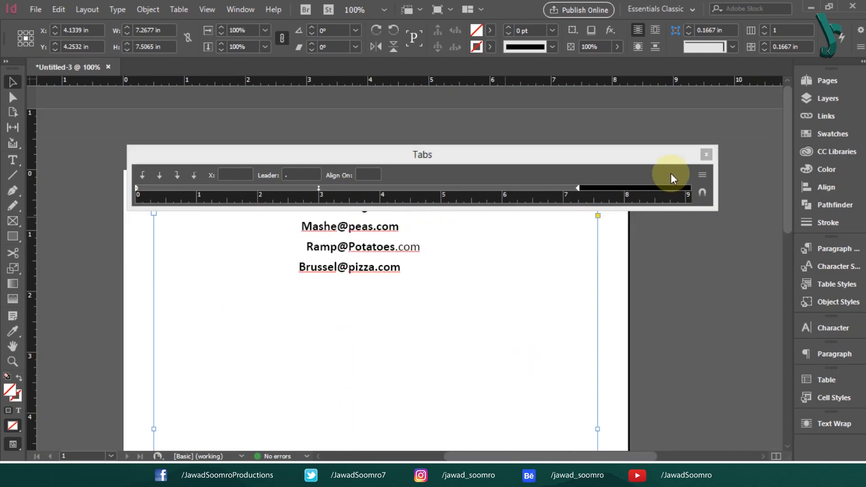
pyautogui.click(702, 192)
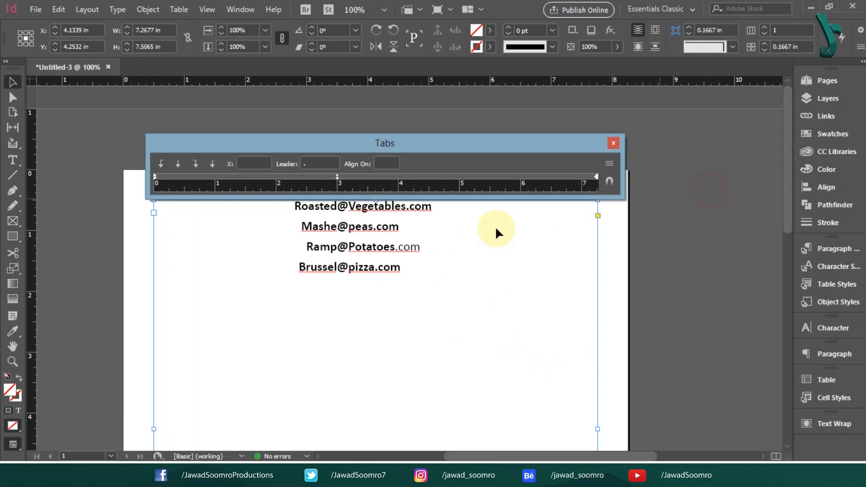
# Merge the Roasted Vegetables title's 2 in tab stop into its 4 in stop, and move that stop to 2.7639 in
pyautogui.click(407, 256)
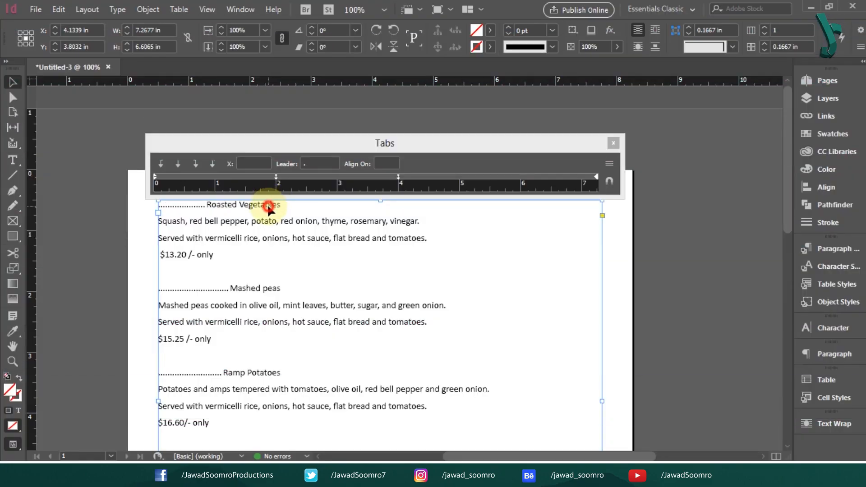
pyautogui.doubleClick(268, 209)
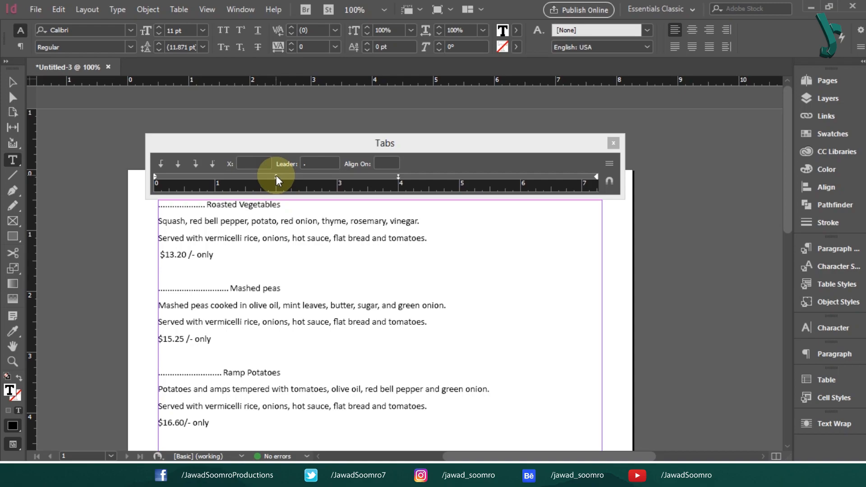
pyautogui.moveTo(276, 175); pyautogui.dragTo(398, 176)
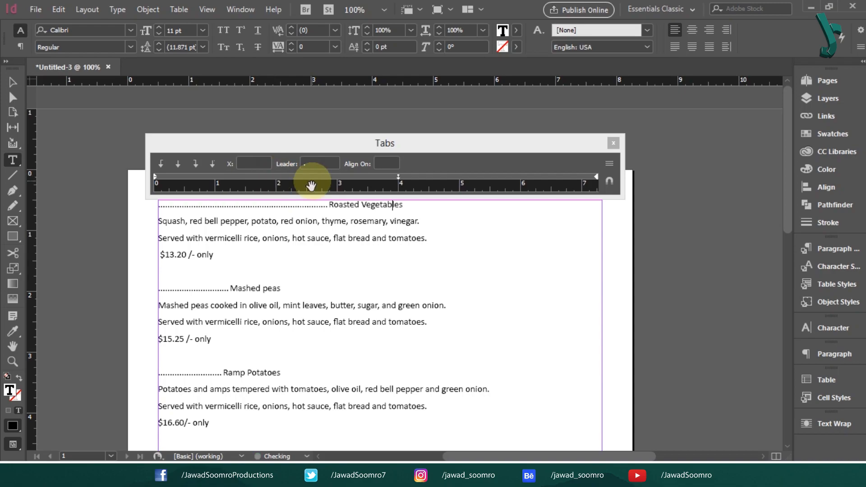
pyautogui.moveTo(325, 144); pyautogui.dragTo(392, 115)
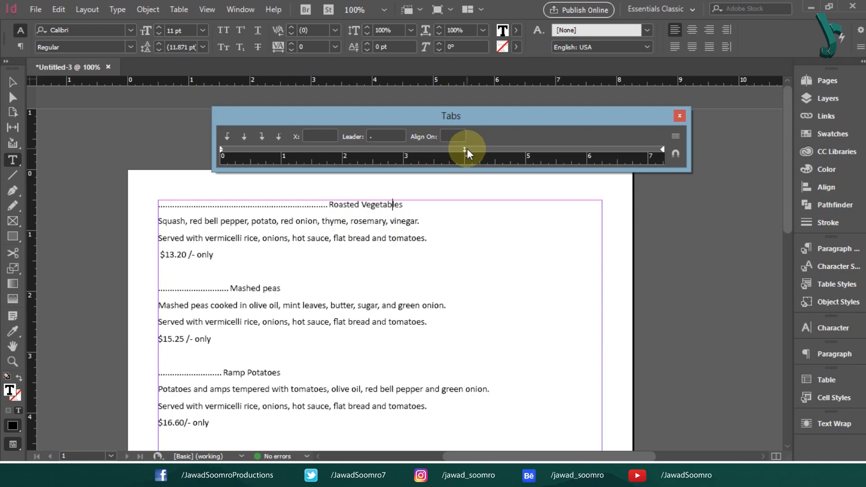
pyautogui.moveTo(465, 151); pyautogui.dragTo(330, 149)
pyautogui.click(359, 211)
pyautogui.click(317, 210)
pyautogui.click(301, 220)
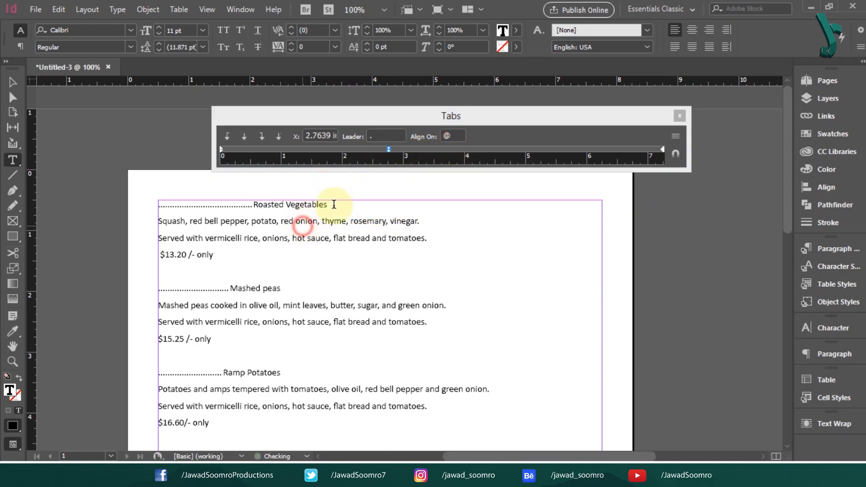
# Move the Tabs panel away from the menu text frame and snap it back into place above the frame
pyautogui.moveTo(381, 116); pyautogui.dragTo(318, 141)
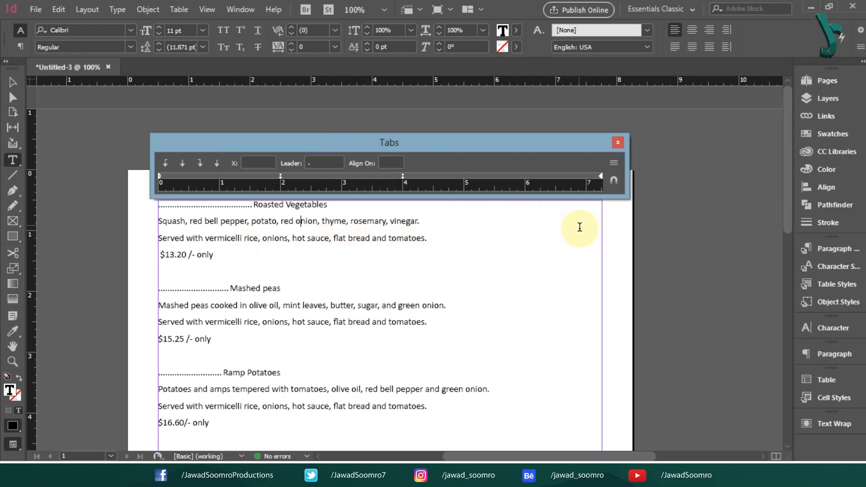
pyautogui.moveTo(327, 151); pyautogui.dragTo(328, 150)
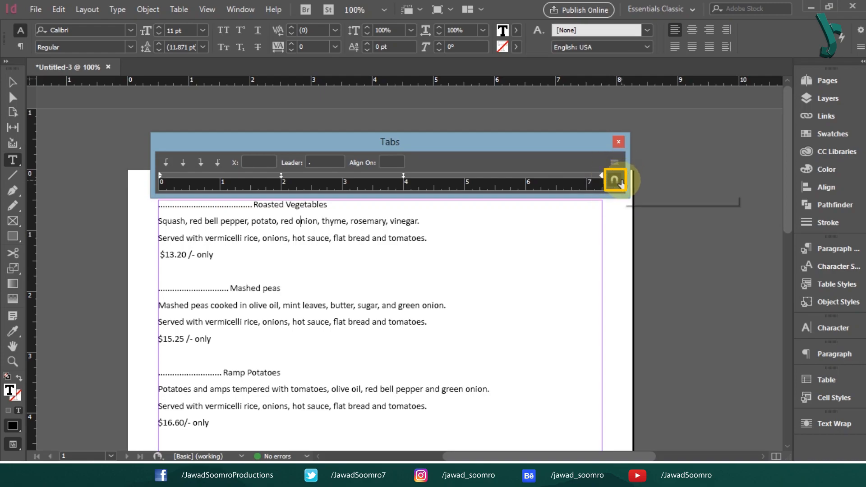
pyautogui.moveTo(517, 145); pyautogui.dragTo(616, 100)
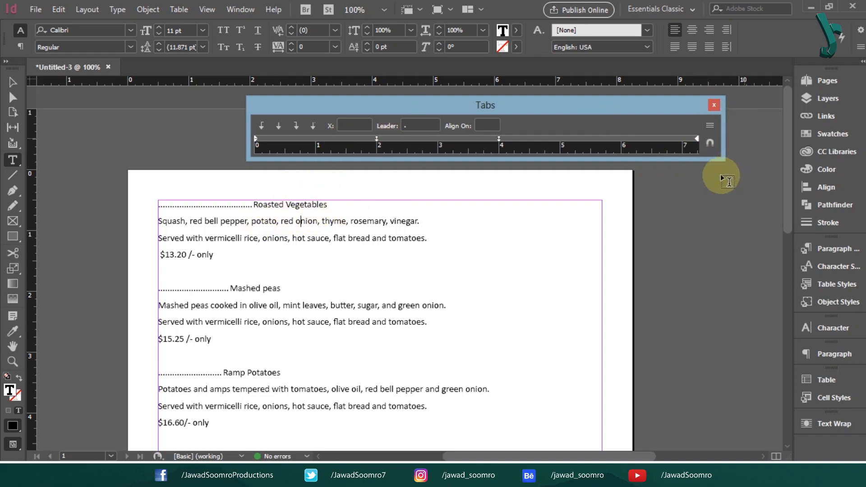
pyautogui.click(711, 145)
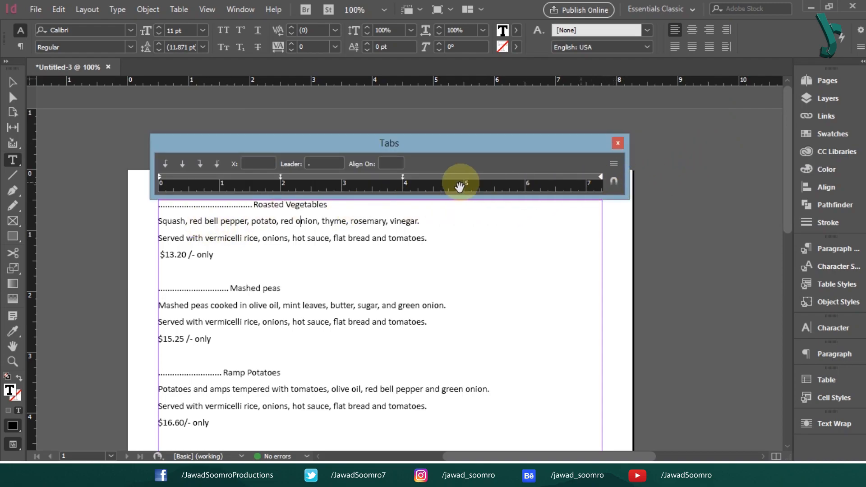
pyautogui.click(401, 176)
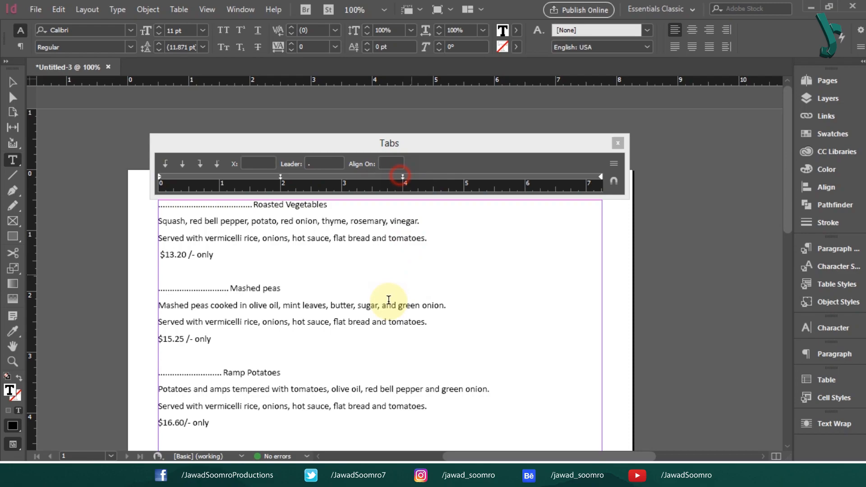
pyautogui.click(332, 211)
pyautogui.moveTo(401, 180); pyautogui.dragTo(205, 173)
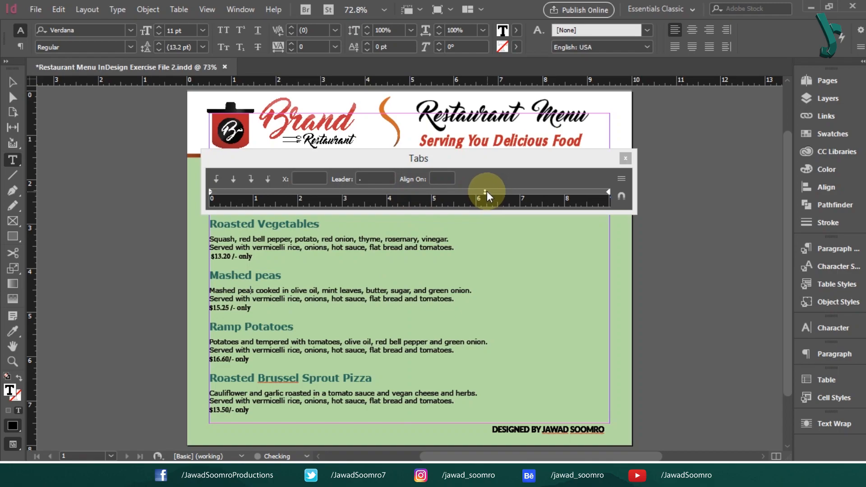
# Remove the tab stop just past 6 in from the Mashed peas description in the restaurant menu, and close the Tabs panel
pyautogui.click(483, 193)
pyautogui.moveTo(484, 192); pyautogui.dragTo(665, 261)
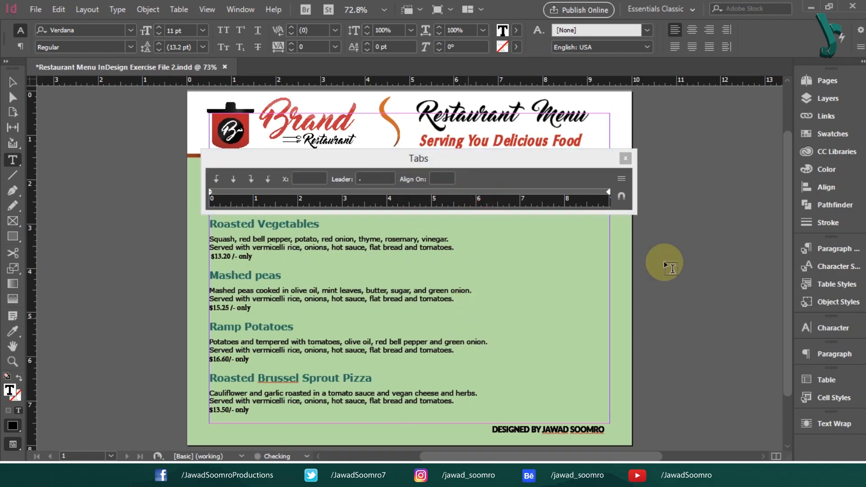
pyautogui.click(625, 158)
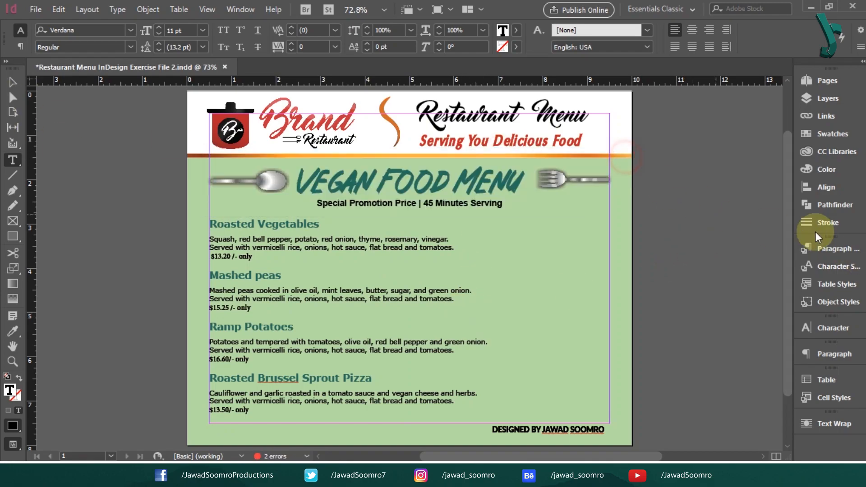
# Open the paragraph style options of BODY TEXT STYLE and show its tab settings
pyautogui.click(834, 248)
pyautogui.doubleClick(740, 333)
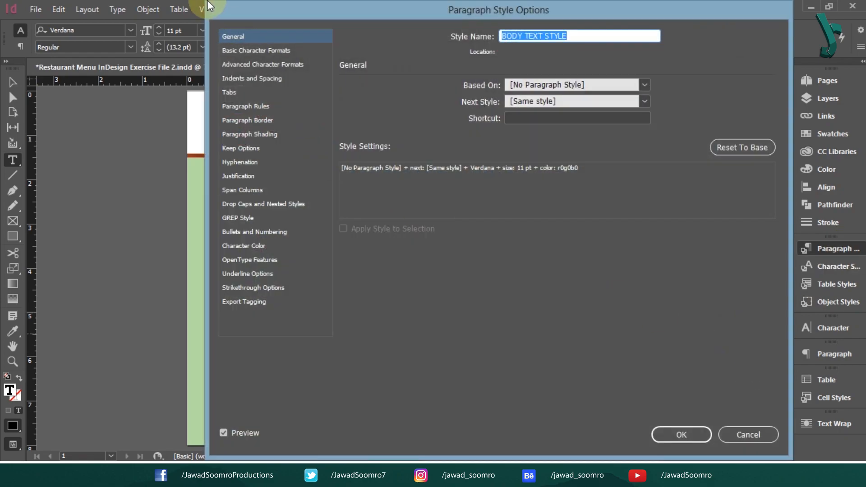
pyautogui.moveTo(272, 19); pyautogui.dragTo(537, 85)
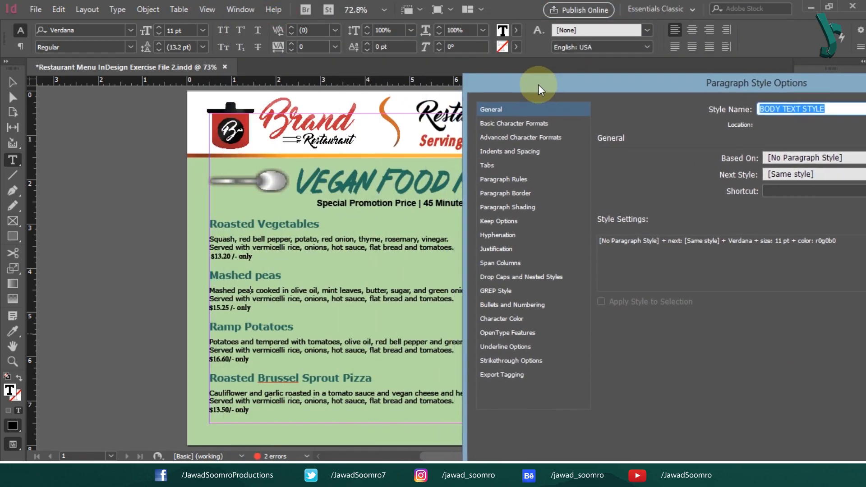
pyautogui.click(484, 165)
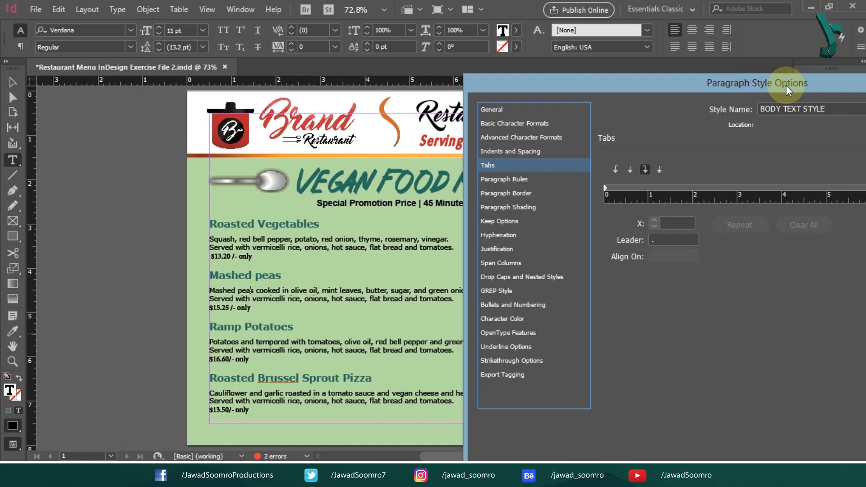
pyautogui.moveTo(786, 85); pyautogui.dragTo(580, 89)
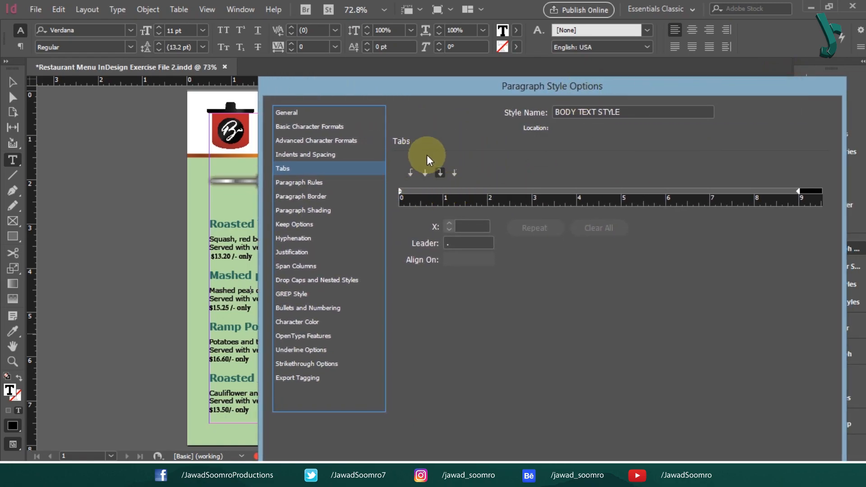
# Add a left-justified tab stop at about 0.5 in to the BODY TEXT STYLE tab settings
pyautogui.click(464, 227)
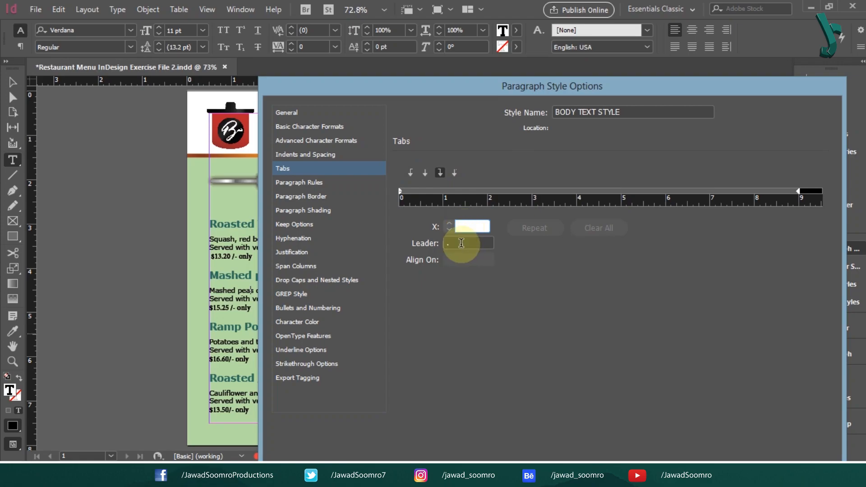
pyautogui.click(462, 242)
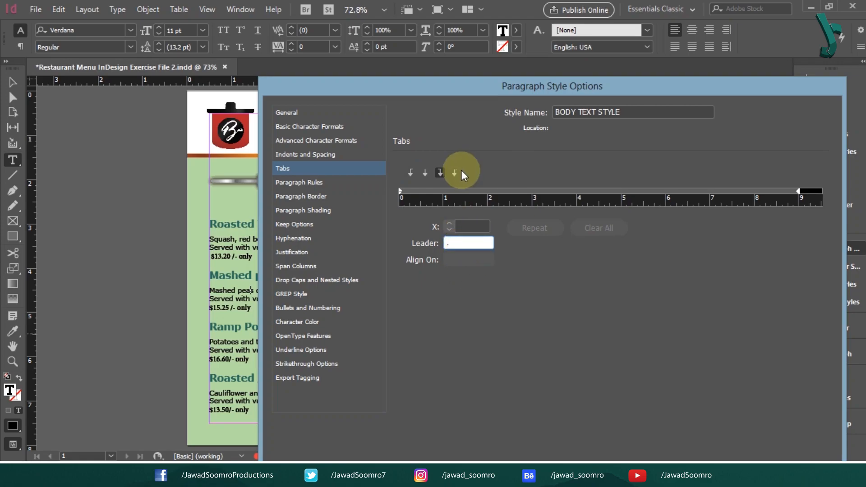
pyautogui.click(412, 174)
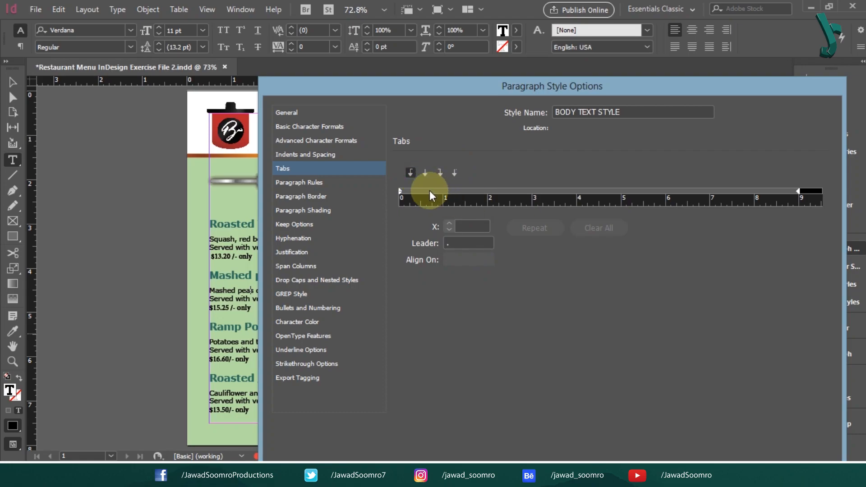
pyautogui.click(421, 190)
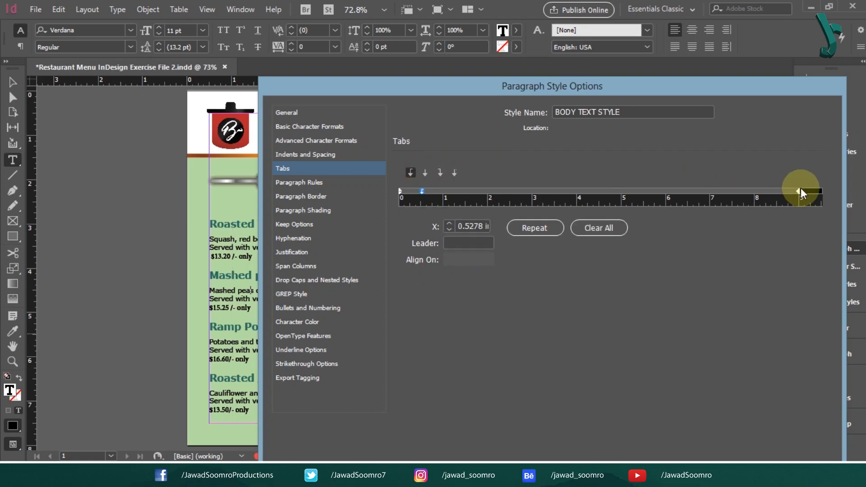
# Add a right-justified tab stop to BODY TEXT STYLE, set it to 7 in, and apply the style changes
pyautogui.click(442, 173)
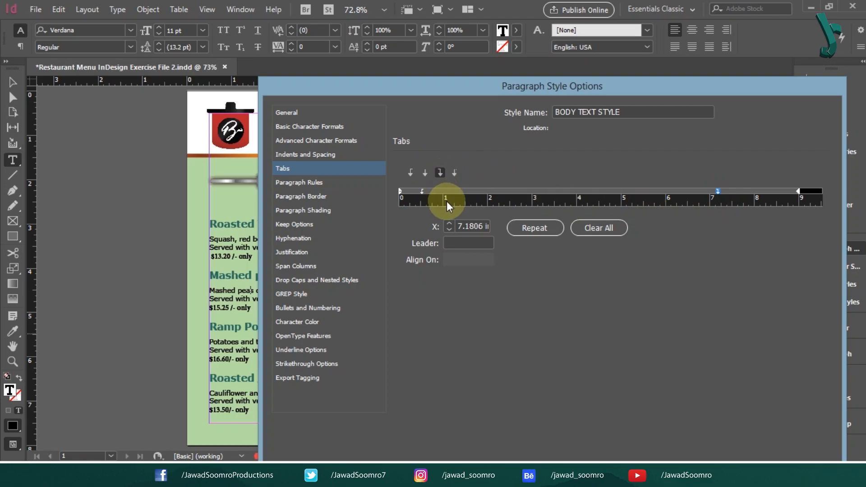
pyautogui.click(422, 192)
pyautogui.click(716, 191)
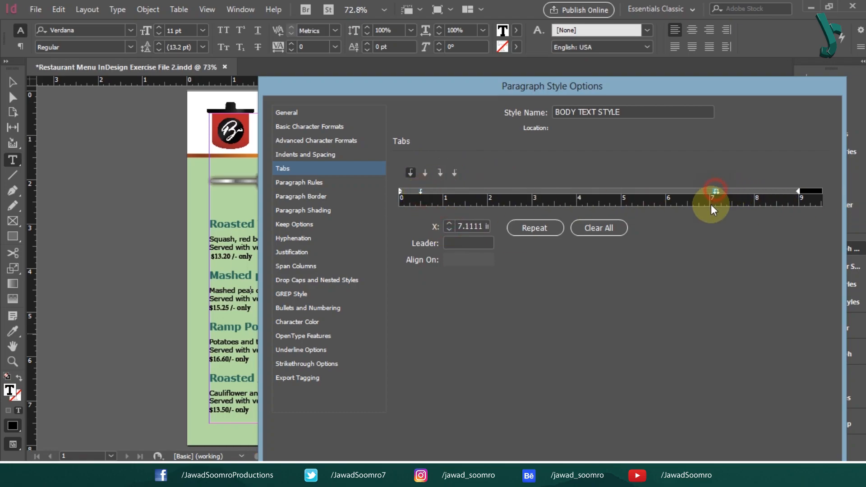
pyautogui.click(718, 191)
pyautogui.click(449, 230)
pyautogui.click(449, 229)
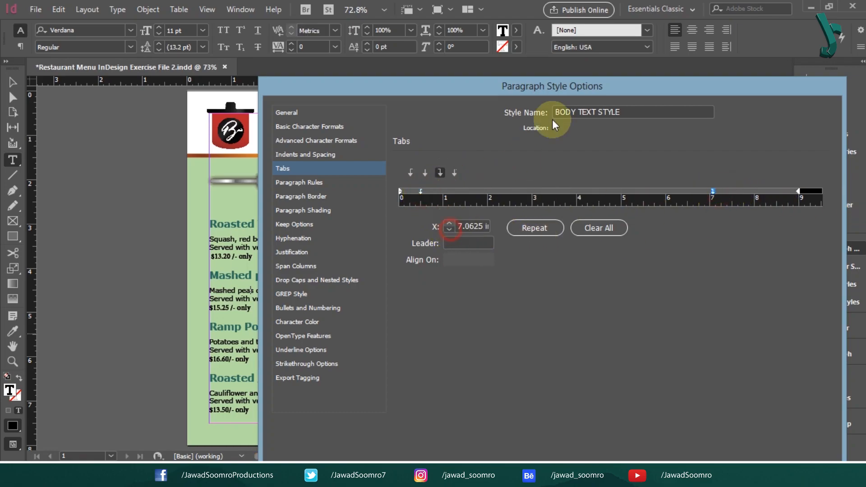
pyautogui.click(450, 231)
pyautogui.moveTo(624, 90); pyautogui.dragTo(624, 21)
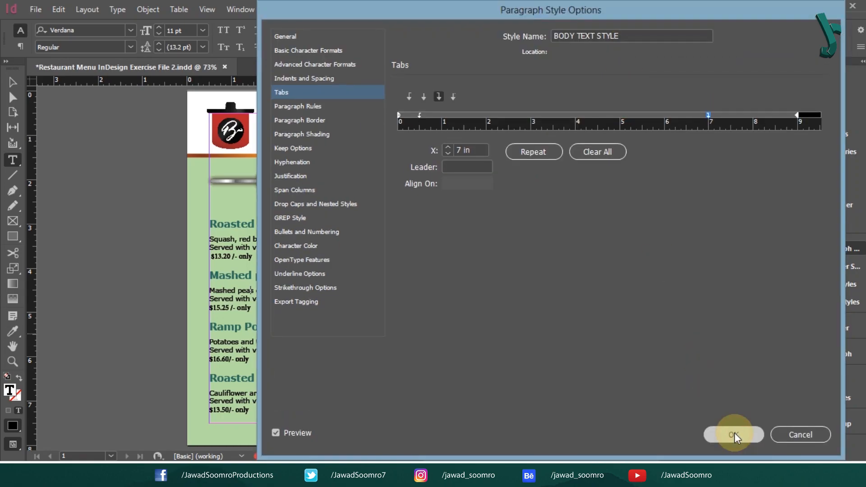
pyautogui.click(734, 432)
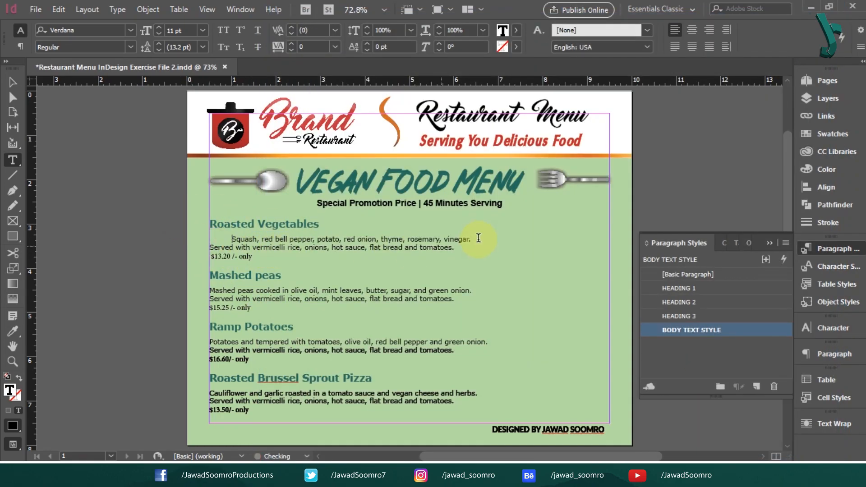
# Join the Roasted Vegetables description lines and price into one paragraph, and tab the price across toward the frame's right edge
pyautogui.click(469, 240)
pyautogui.press('Delete')
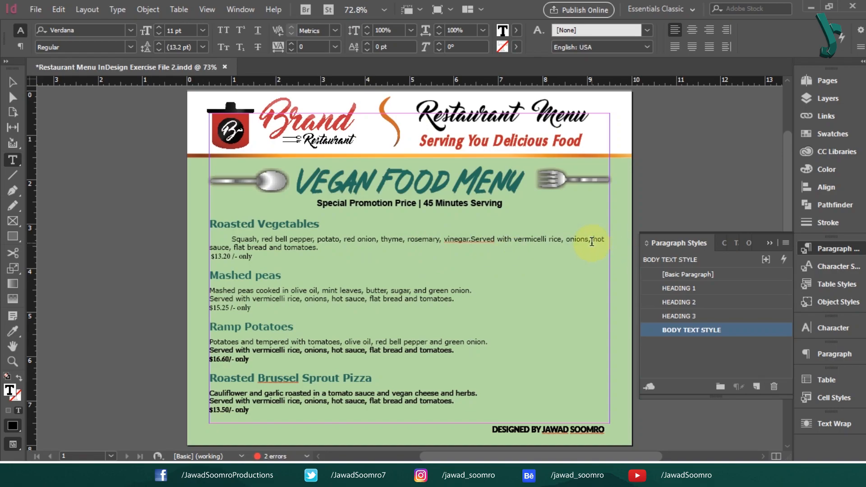
pyautogui.click(386, 256)
pyautogui.click(389, 247)
pyautogui.press('Delete')
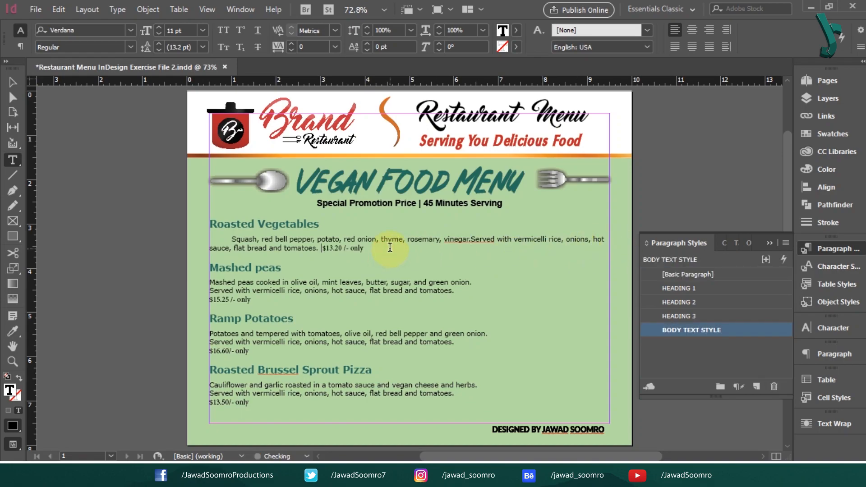
pyautogui.press('Tab')
# Join the Mashed peas description and price into one paragraph, tab the price toward the right edge, and tab-indent the first line
pyautogui.click(479, 283)
pyautogui.press('Delete')
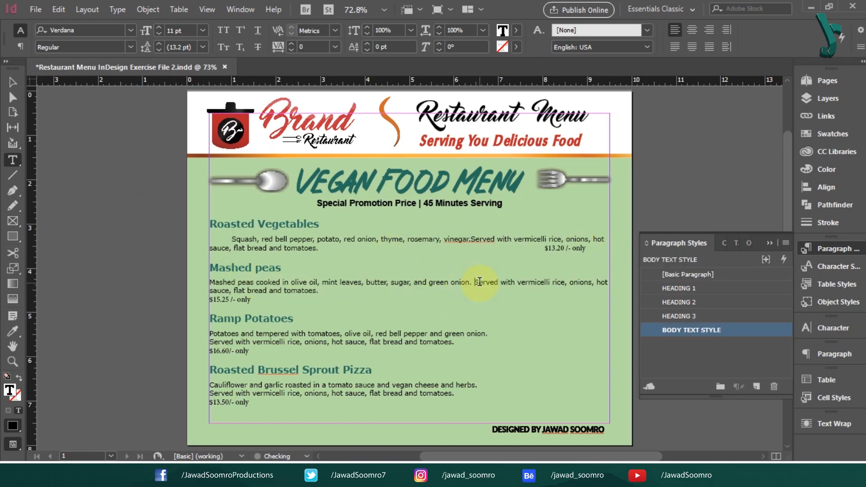
pyautogui.click(436, 291)
pyautogui.press('Delete')
pyautogui.press('Tab')
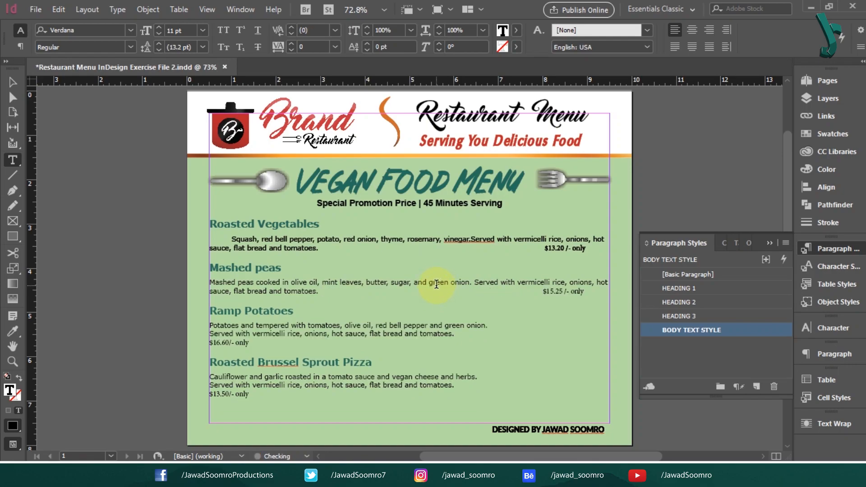
pyautogui.click(518, 326)
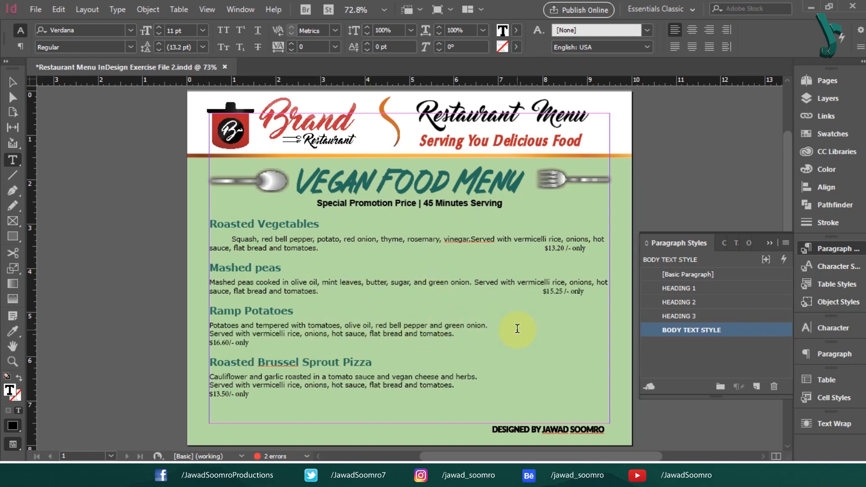
pyautogui.click(210, 282)
pyautogui.press('Tab')
# Tab-indent the Ramp Potatoes description, join its lines and price into one paragraph, and tab the price in line with the prices above
pyautogui.click(210, 325)
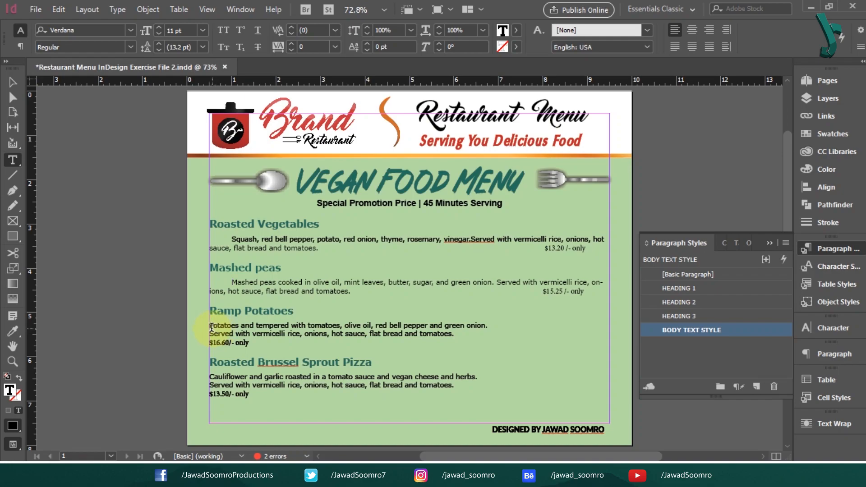
pyautogui.press('Tab')
pyautogui.click(518, 326)
pyautogui.press('Delete')
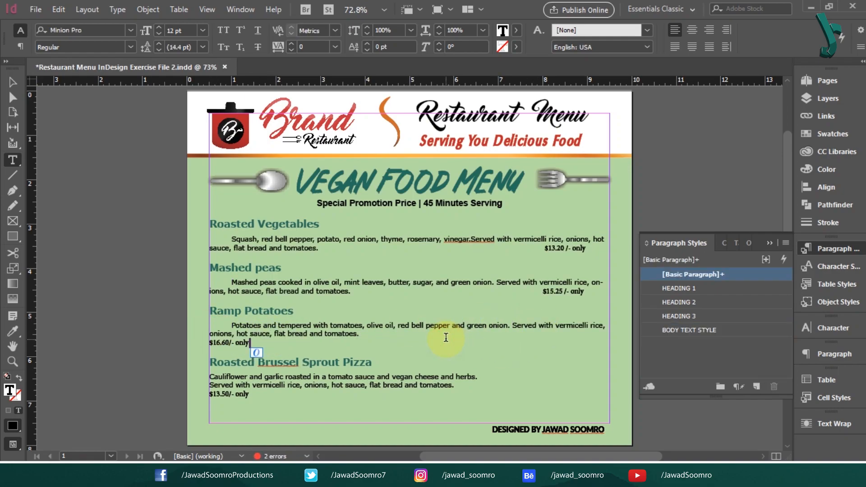
pyautogui.press('Delete')
pyautogui.press('Tab')
pyautogui.press('Tab')
pyautogui.press('Tab')
pyautogui.press('Tab')
pyautogui.press('Tab')
pyautogui.press('Tab')
pyautogui.press('Tab')
pyautogui.press('Tab')
pyautogui.press('Tab')
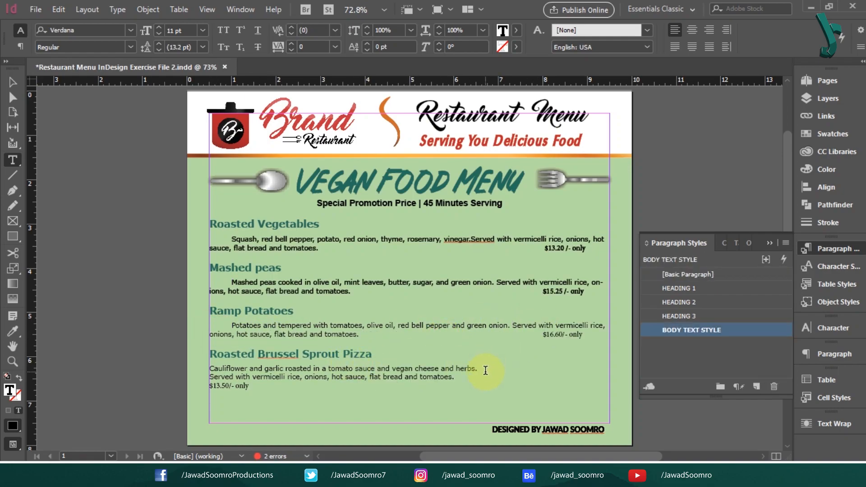
# Join the Roasted Brussel Sprout Pizza description and price, tab-indent the first line, tab the price in line with the others, and deselect the text
pyautogui.click(485, 370)
pyautogui.press('Delete')
pyautogui.click(349, 378)
pyautogui.press('Delete')
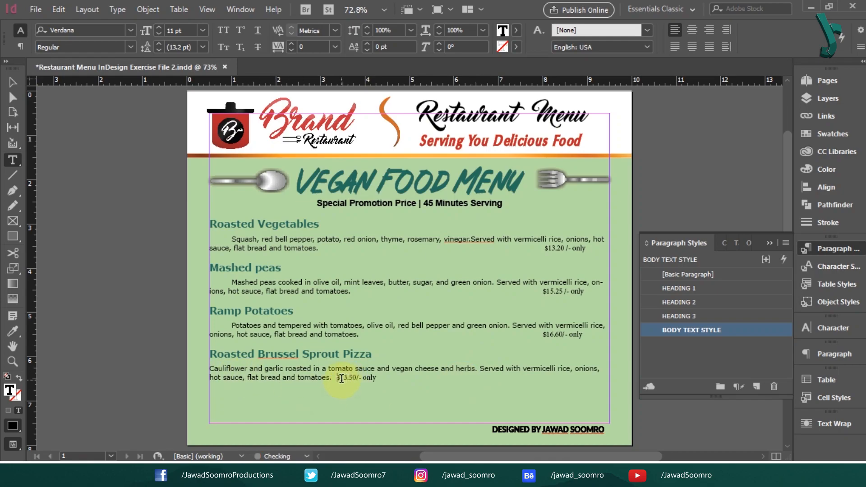
pyautogui.click(211, 370)
pyautogui.press('Tab')
pyautogui.click(362, 377)
pyautogui.press('Tab')
pyautogui.press('Tab')
pyautogui.press('Tab')
pyautogui.press('Tab')
pyautogui.press('Tab')
pyautogui.press('Tab')
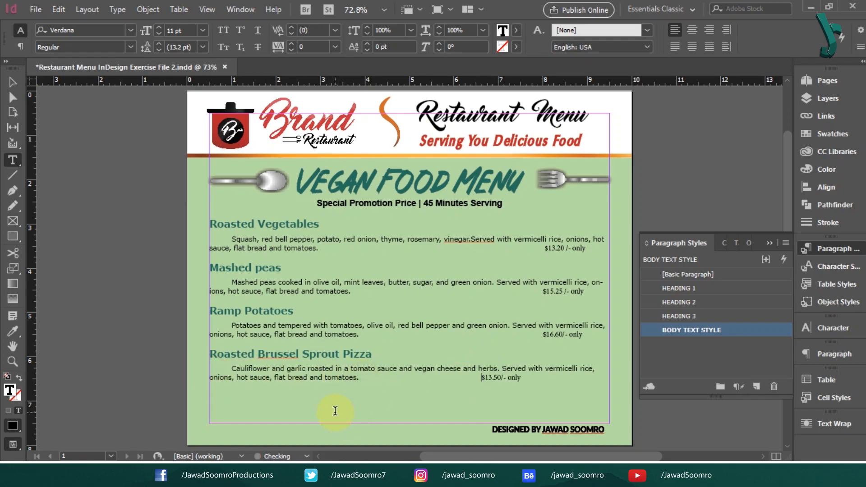
pyautogui.click(13, 82)
pyautogui.click(664, 168)
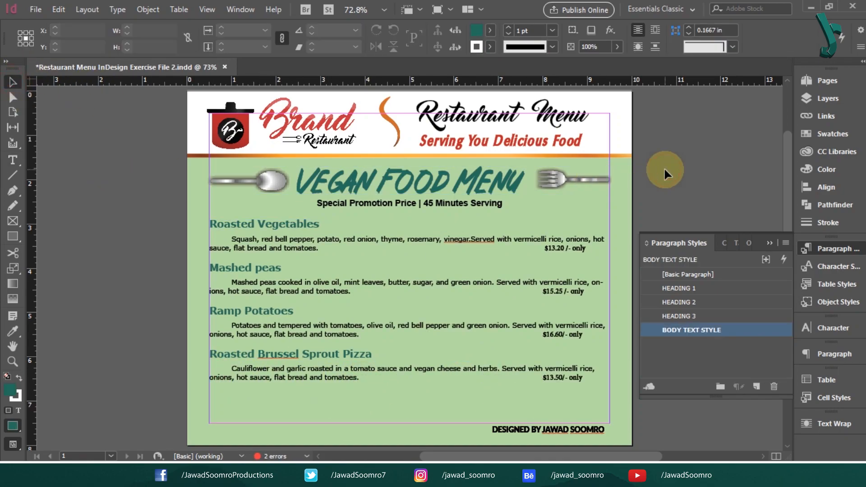